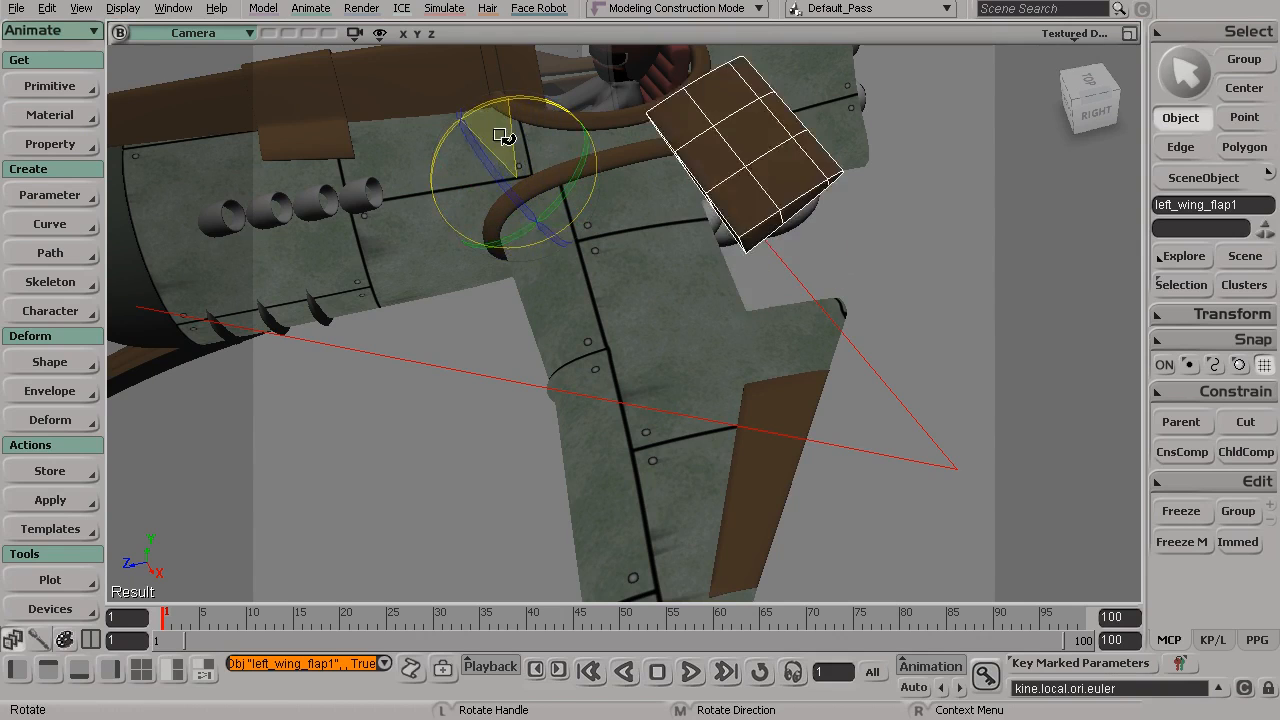
Step: Undo the trial rotation of left_wing_flap1 and select left_wing_flap2 on the outer part of the wing
key(ctrl+z)
key(space)
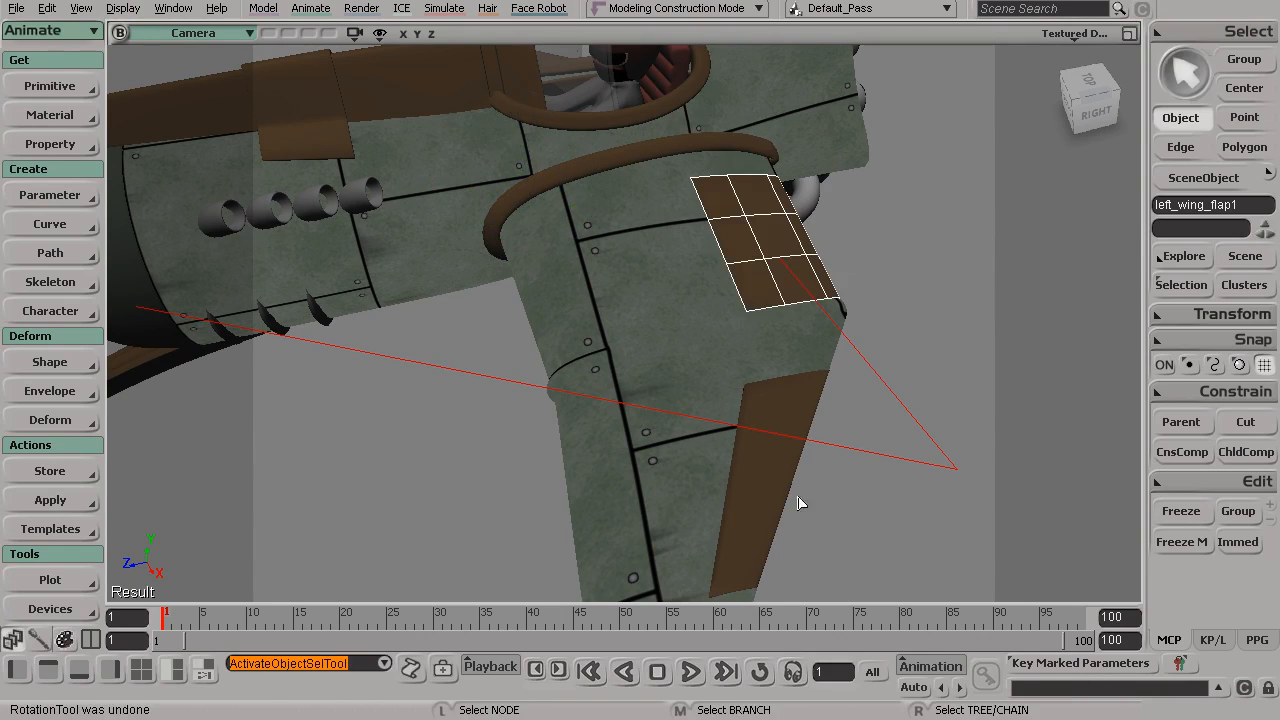
click(769, 480)
drag(479, 122, 451, 200)
key(space)
Step: Examine both left wing flaps from several angles to judge where their hinge edges run
key(s)
drag(736, 267, 668, 221)
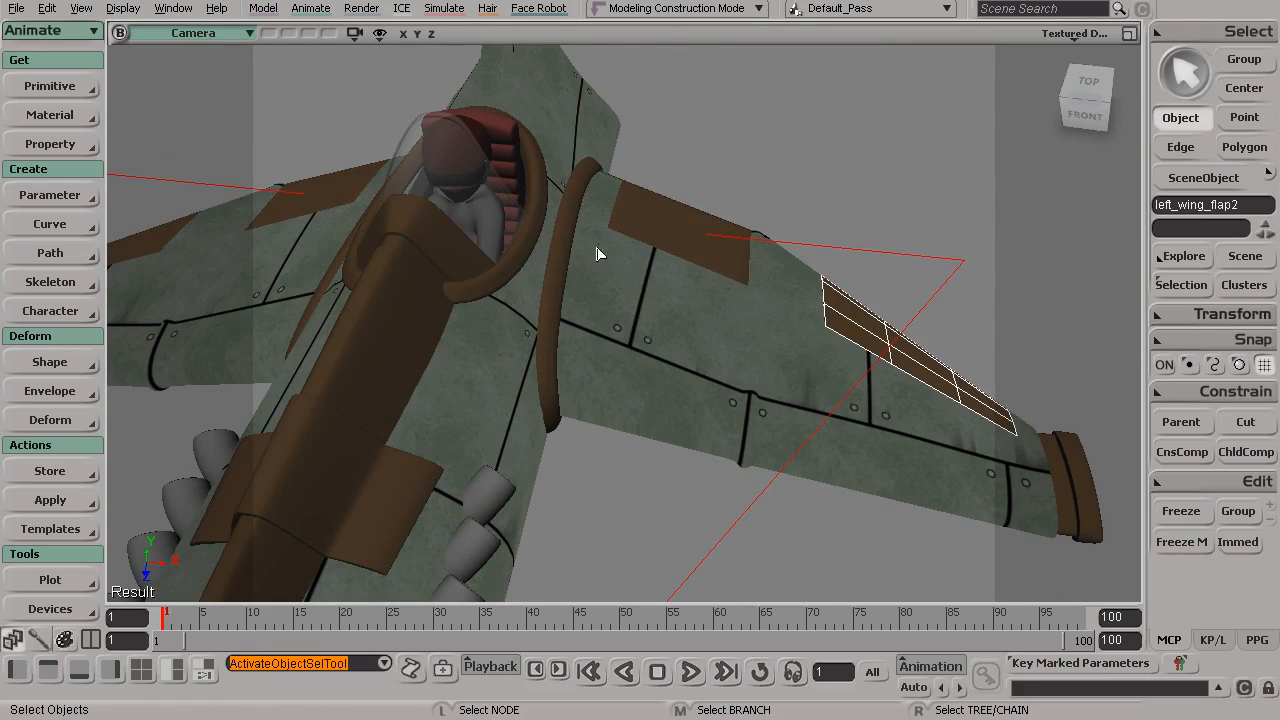
key(s)
drag(768, 320, 716, 306)
right_drag(716, 306, 789, 317)
drag(789, 317, 633, 233)
key(s)
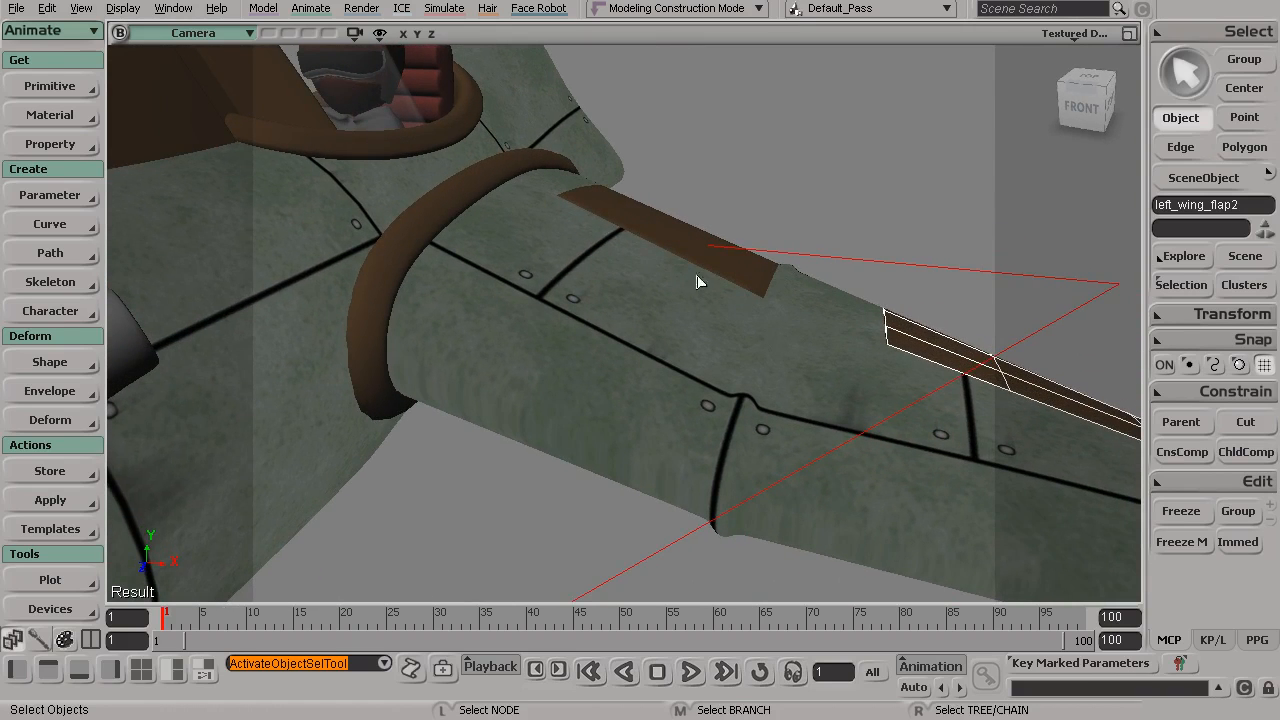
key(s)
drag(998, 413, 851, 383)
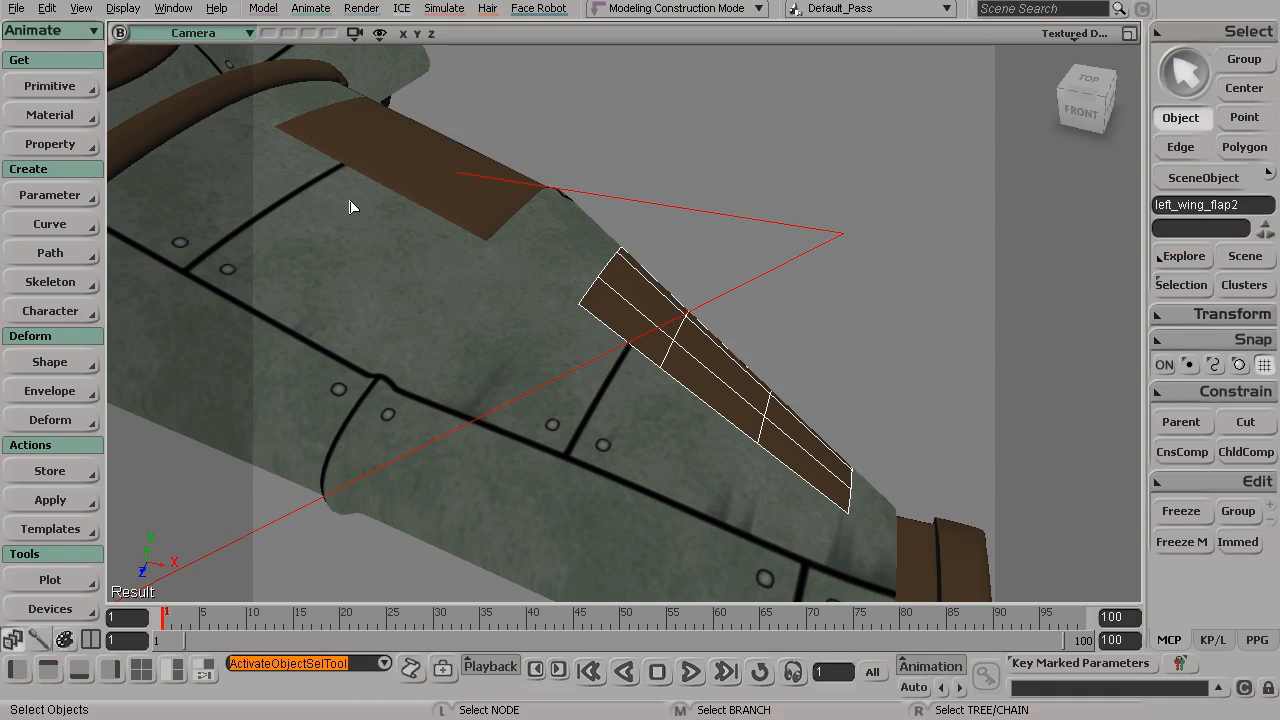
key(s)
middle_drag(353, 189, 489, 260)
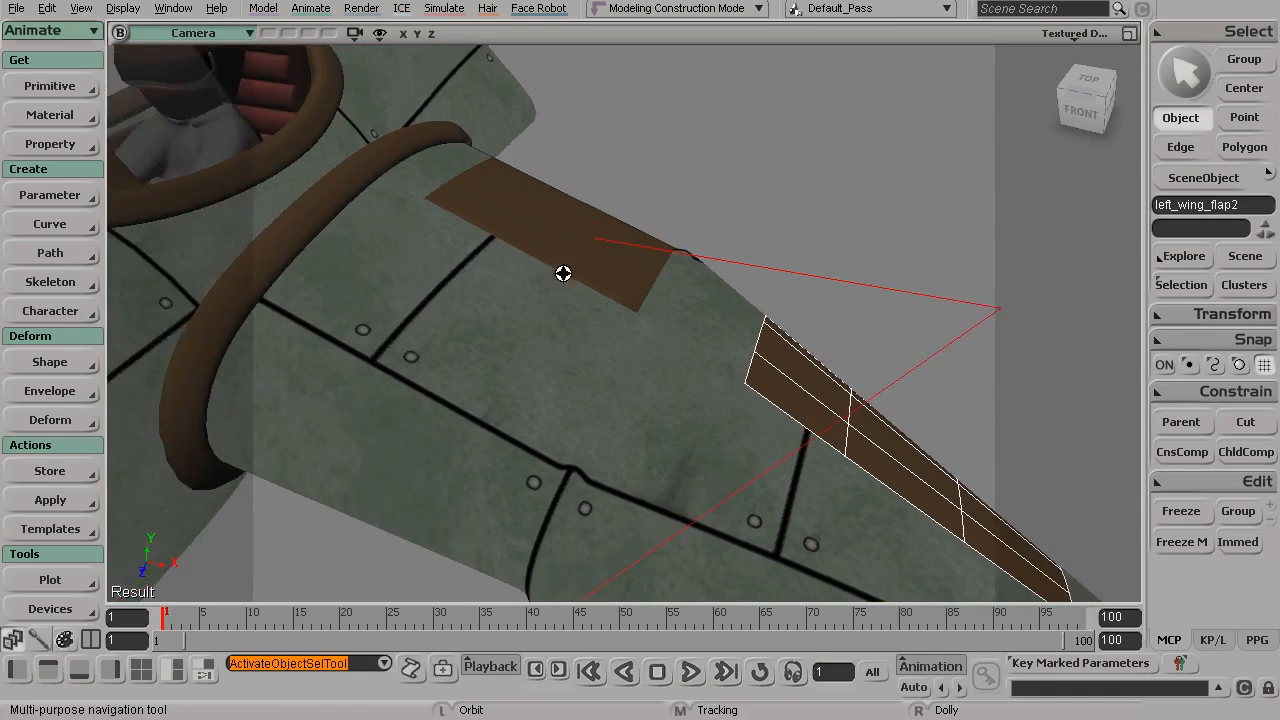
drag(489, 260, 517, 229)
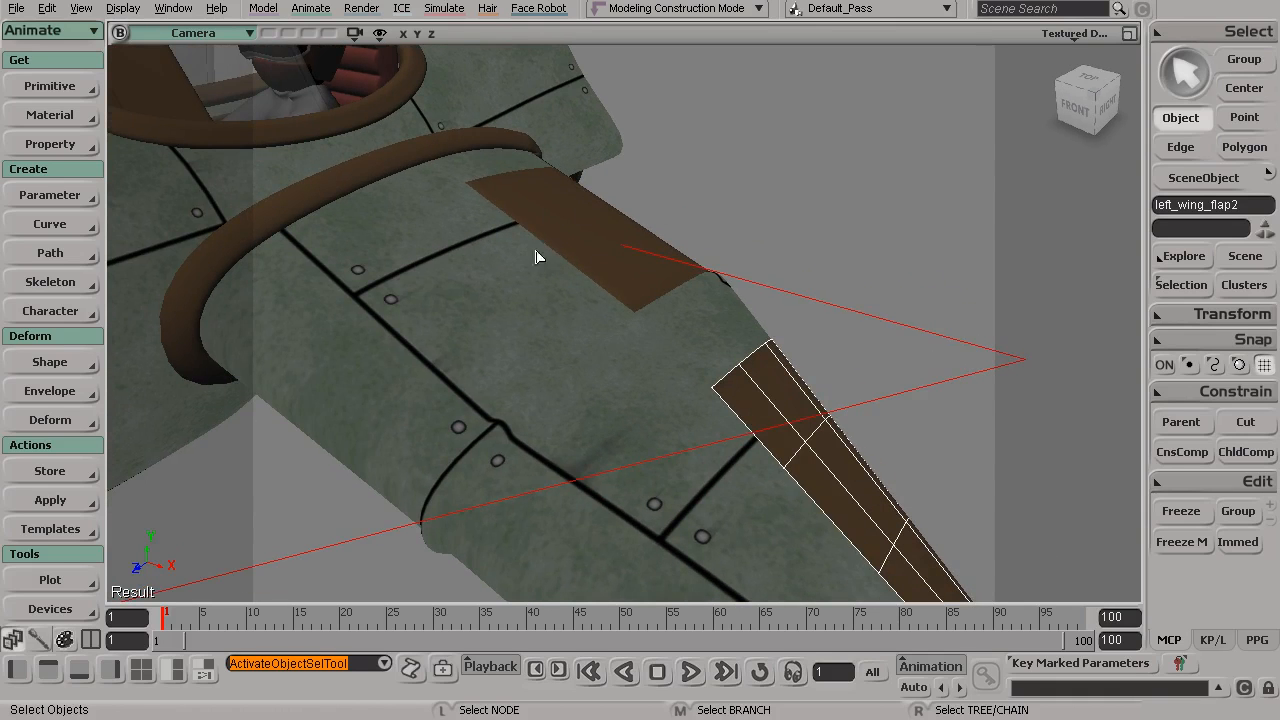
drag(772, 170, 792, 183)
key(s)
right_drag(856, 260, 692, 199)
drag(692, 199, 740, 208)
Step: Create a null primitive and switch the camera viewport to Wireframe display
click(46, 85)
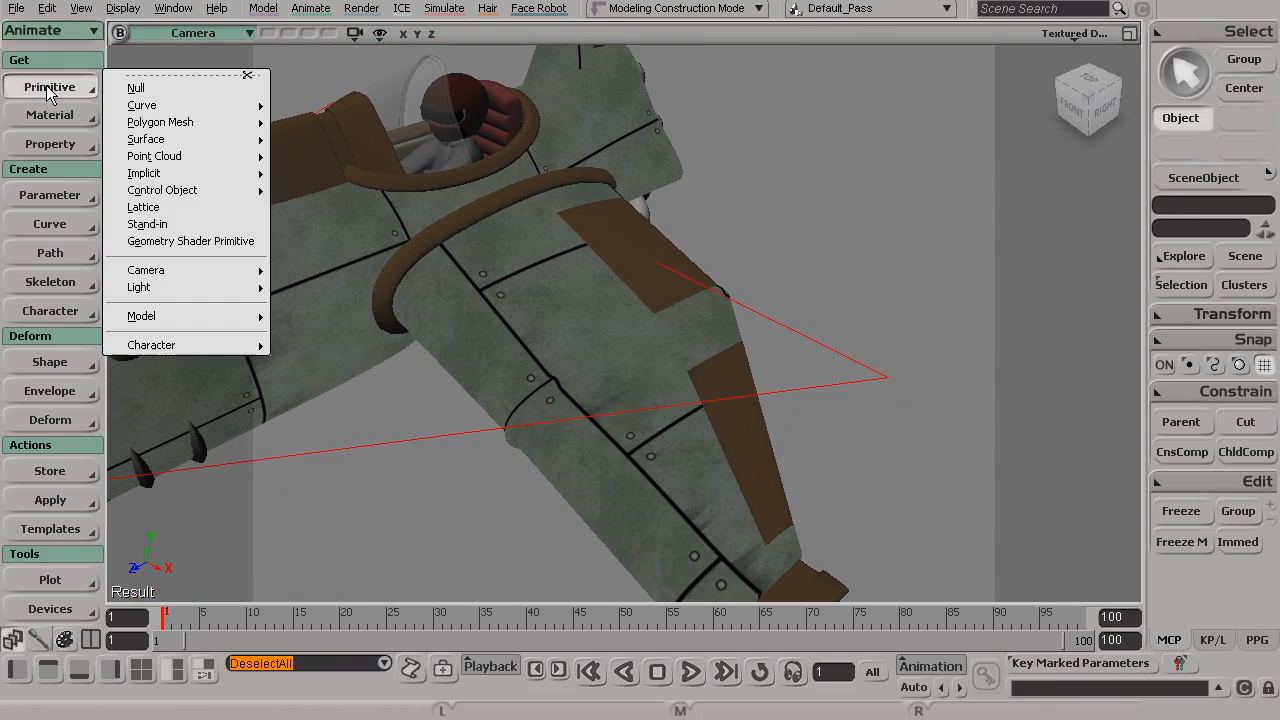
click(140, 88)
key(s)
right_drag(474, 254, 577, 294)
click(1073, 34)
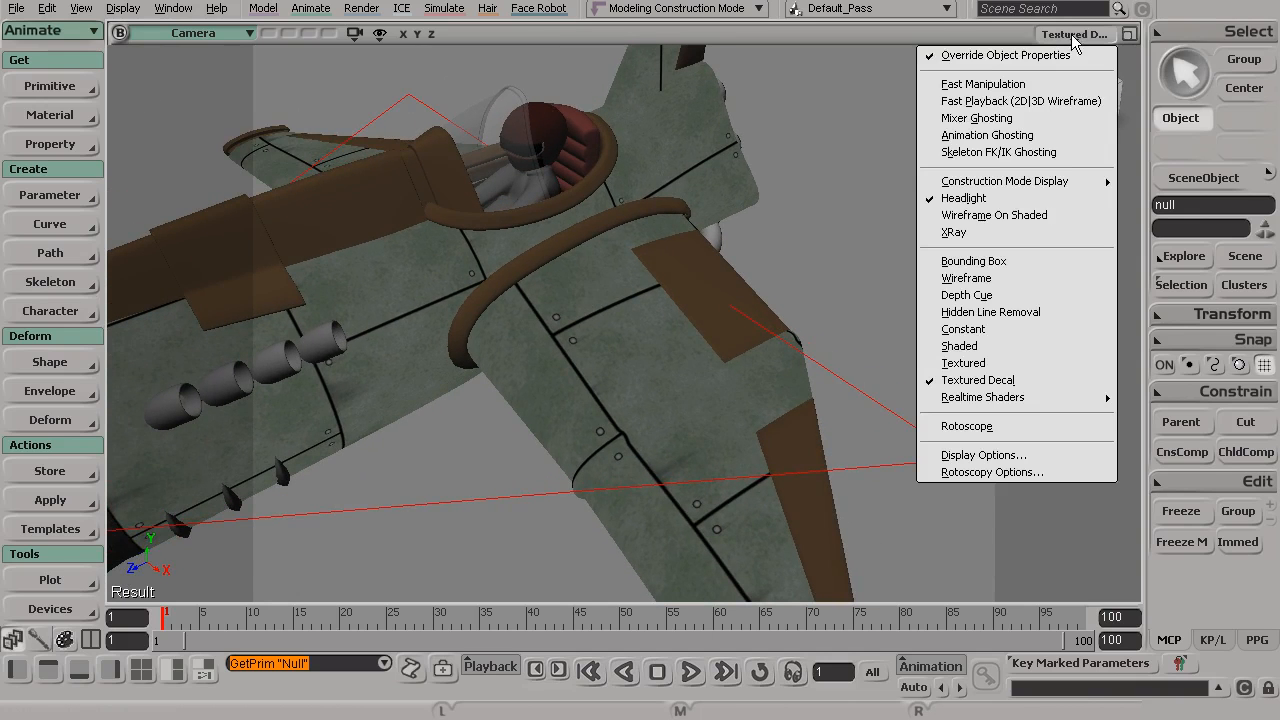
click(1034, 276)
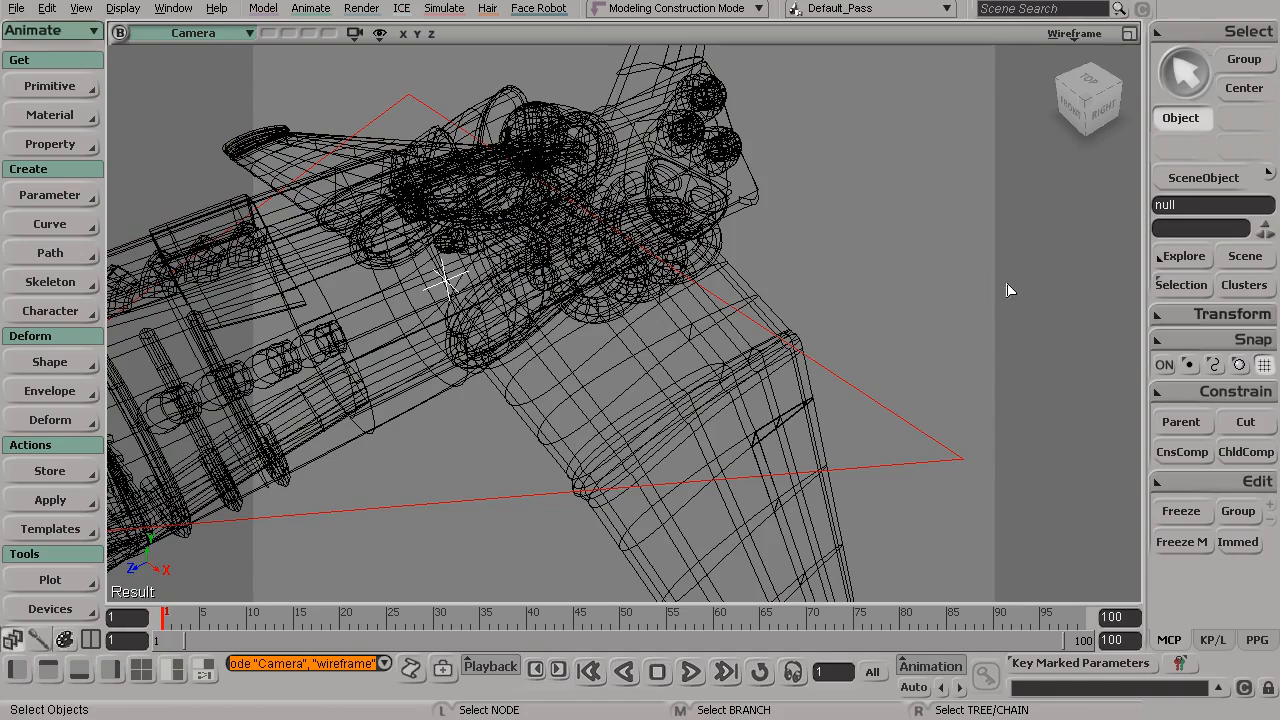
Step: Move the null sideways along X from the fuselage centre out towards the left wing
key(s)
right_drag(478, 328, 534, 271)
key(v)
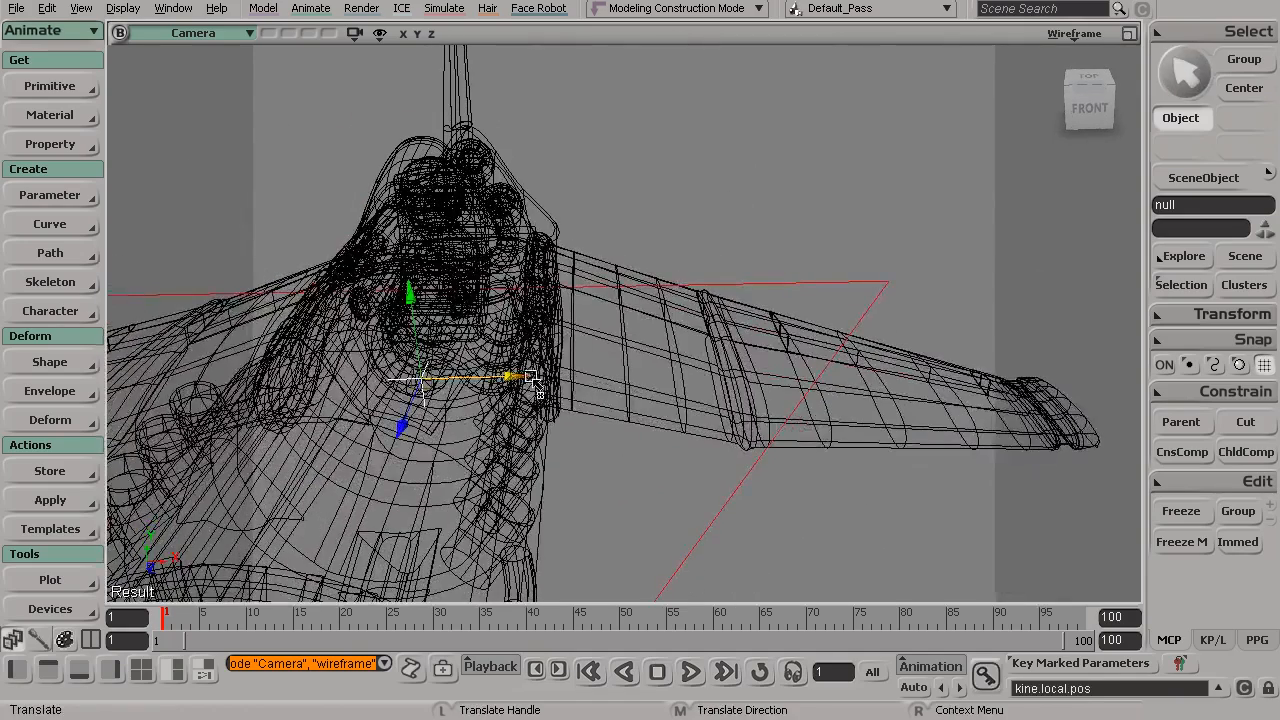
drag(508, 377, 727, 375)
drag(637, 287, 580, 335)
key(s)
drag(423, 286, 509, 280)
Step: Switch the viewport display to Textured Decal and move the null to the wing surface beside the inner flap
click(1075, 36)
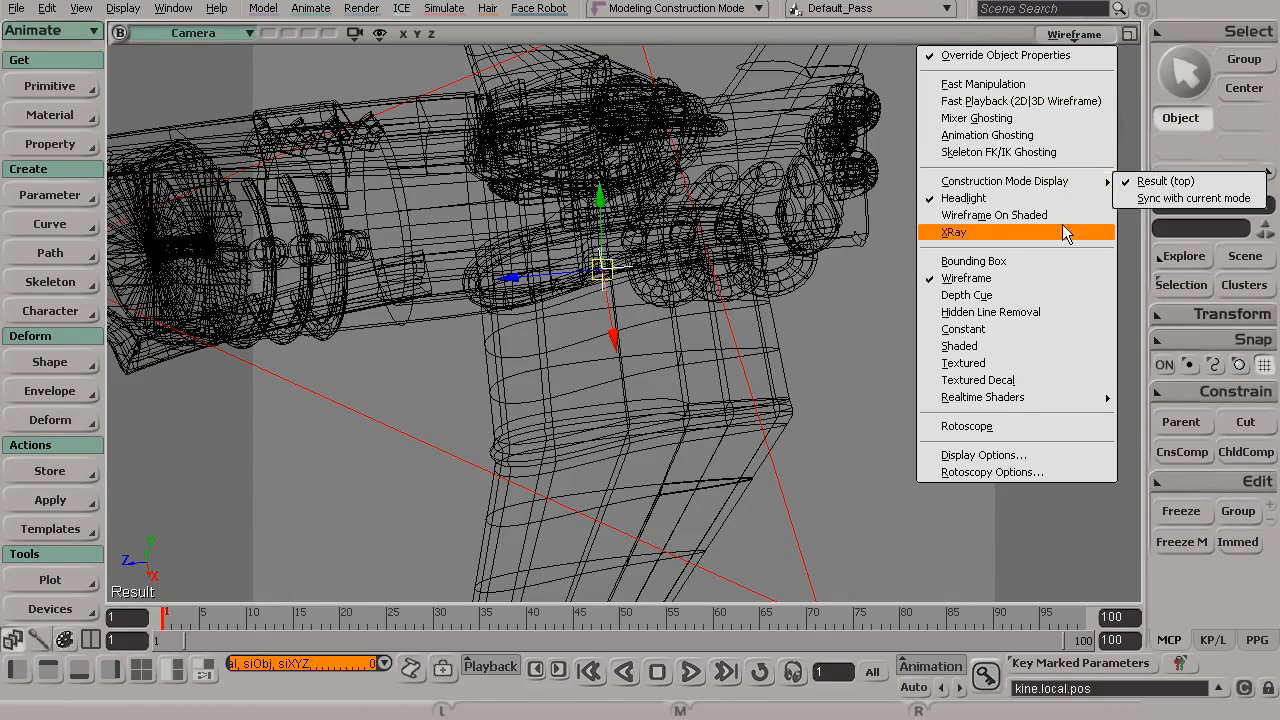
click(1044, 381)
key(s)
drag(763, 329, 726, 271)
drag(503, 196, 566, 222)
key(v)
drag(590, 98, 663, 294)
key(s)
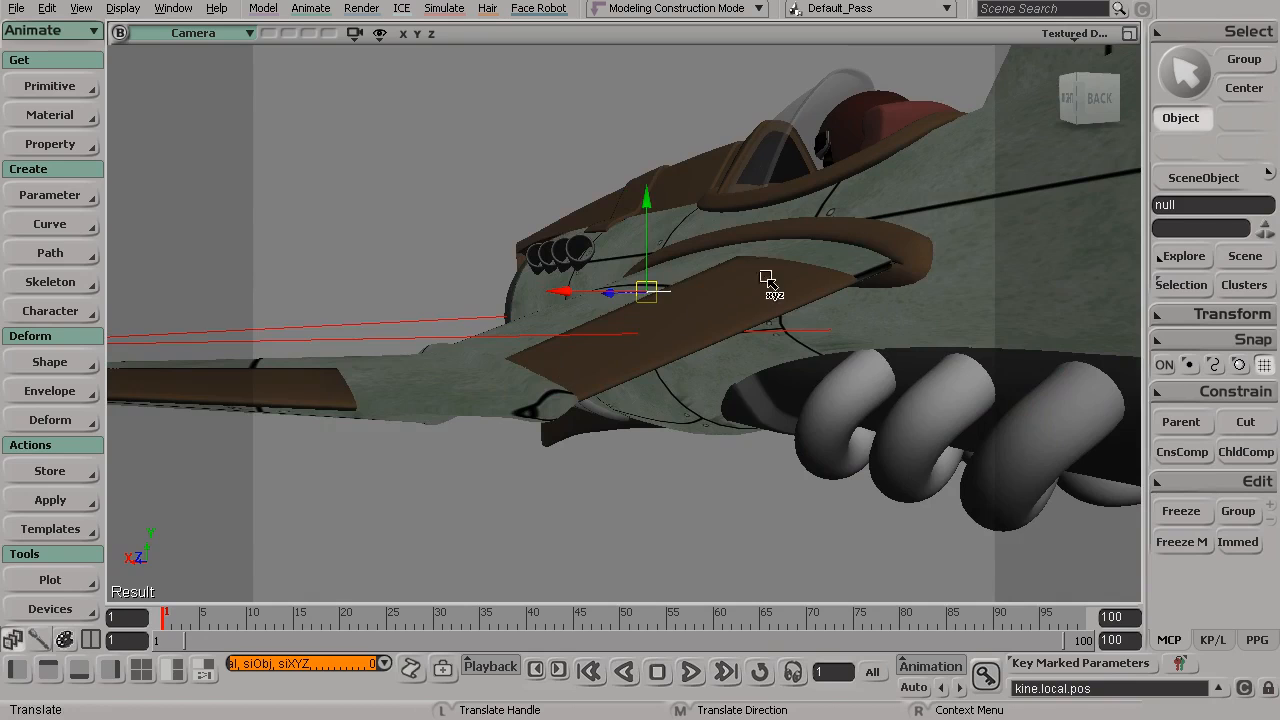
Step: Position the null along X and Z on the front hinge edge of the inner left wing flap
key(s)
drag(568, 358, 657, 332)
key(s)
scroll(657, 332, up, 5)
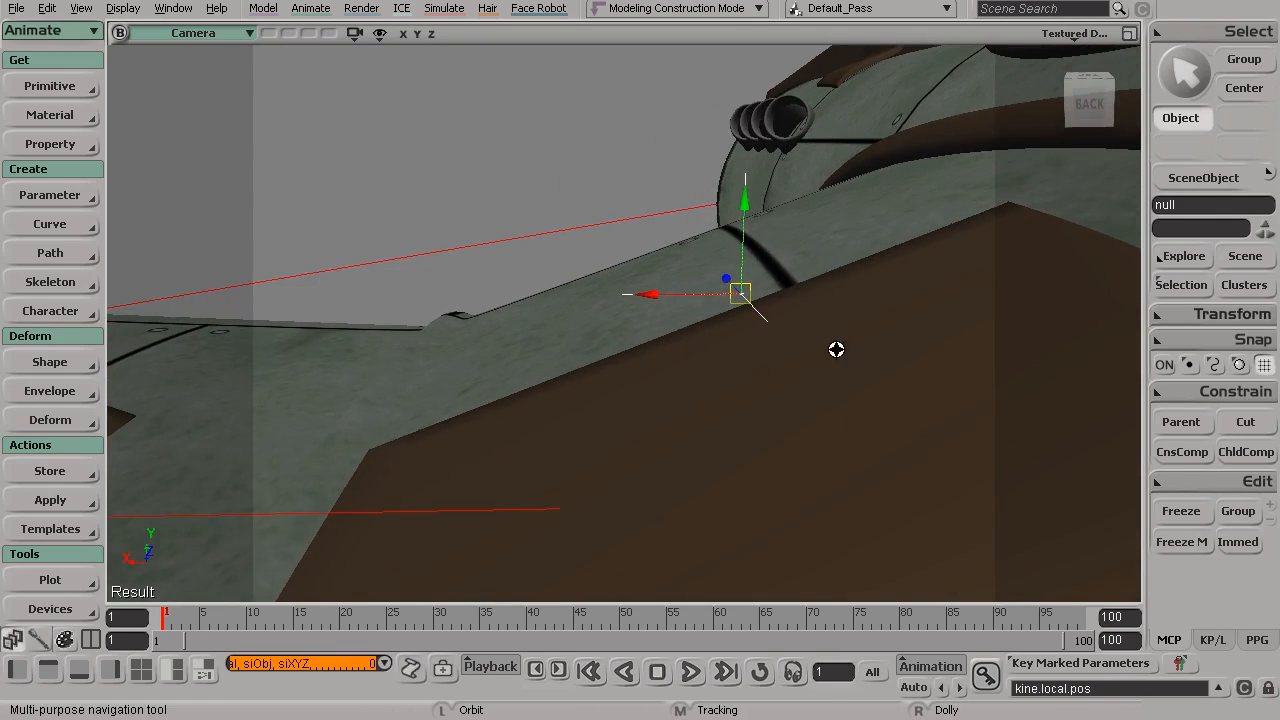
scroll(755, 331, up, 3)
drag(755, 331, 652, 403)
key(v)
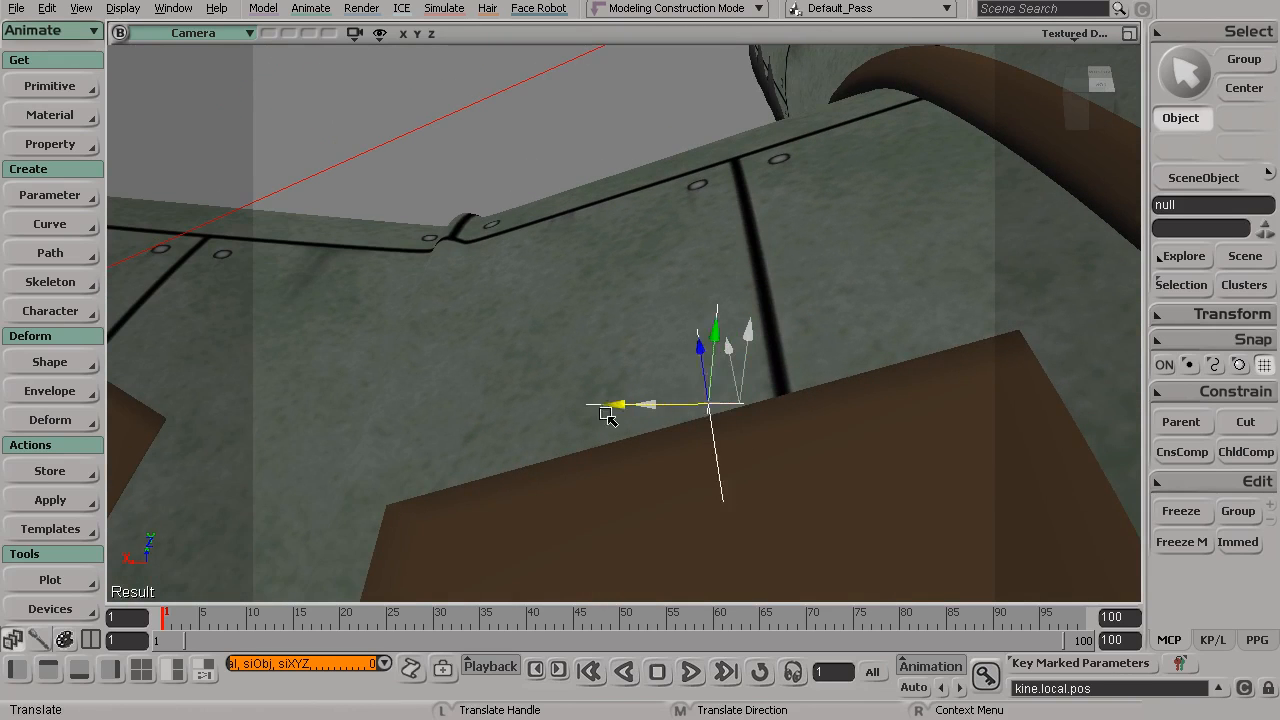
mouse_move(703, 330)
mouse_down()
mouse_move(695, 356)
mouse_move(700, 343)
mouse_up()
Step: Rotate the null so that its X axis runs parallel to the inner flap's hinge edge
key(s)
drag(603, 366, 836, 344)
key(v)
key(c)
drag(703, 181, 719, 202)
key(s)
drag(797, 234, 752, 270)
drag(690, 216, 654, 189)
key(c)
key(v)
key(s)
Step: Try sliding the null along the global X axis and undo the move
key(v)
drag(746, 268, 845, 283)
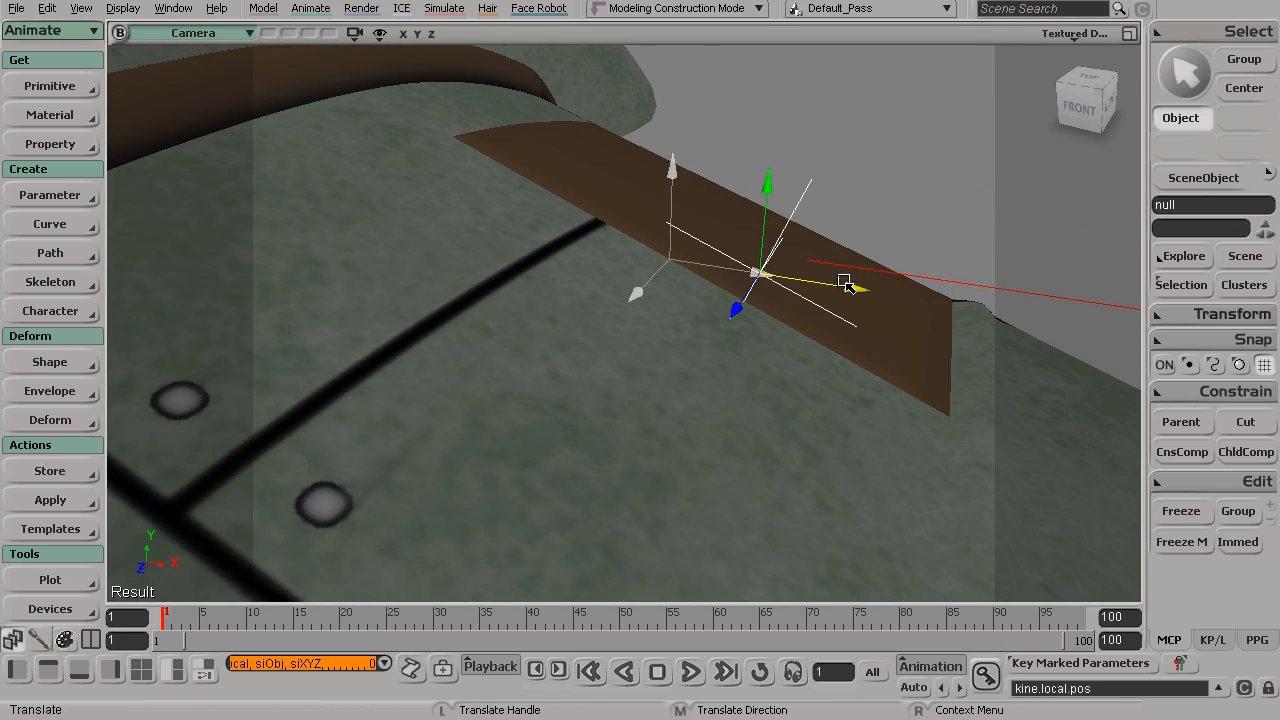
key(ctrl+z)
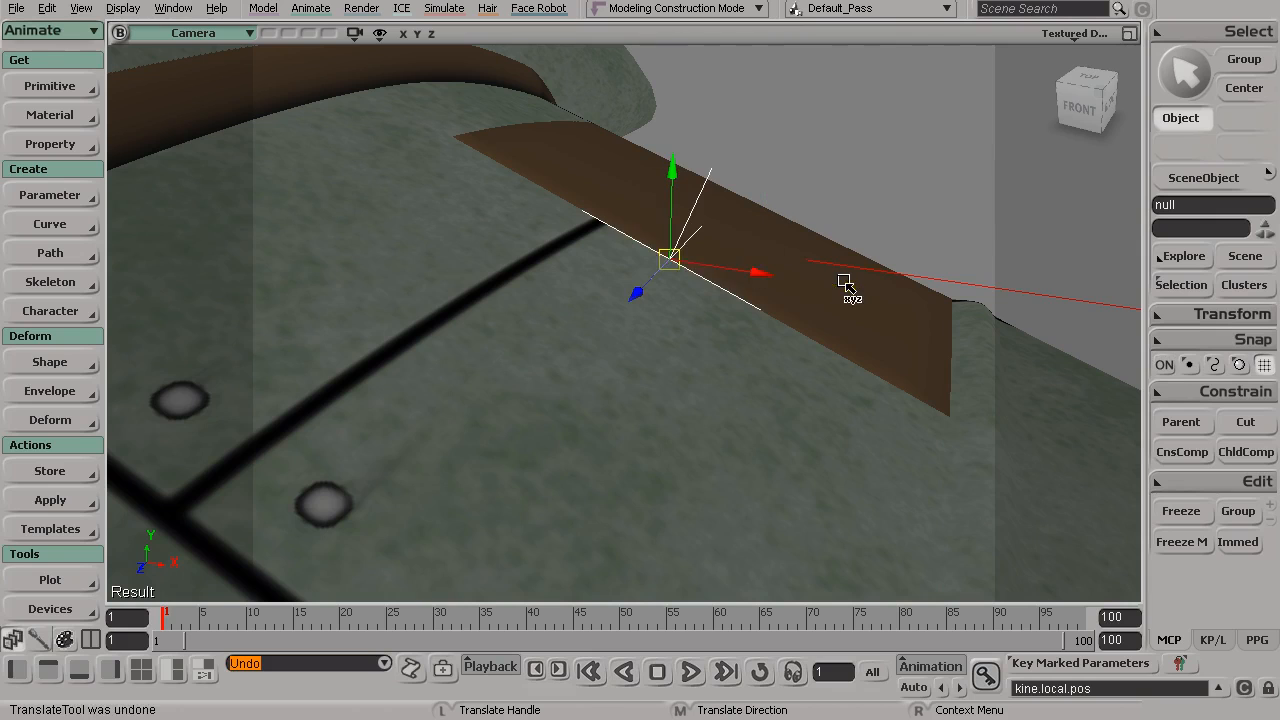
Step: Set the translation mode to Local and slide the null along its own X axis on the hinge edge
right_click(671, 258)
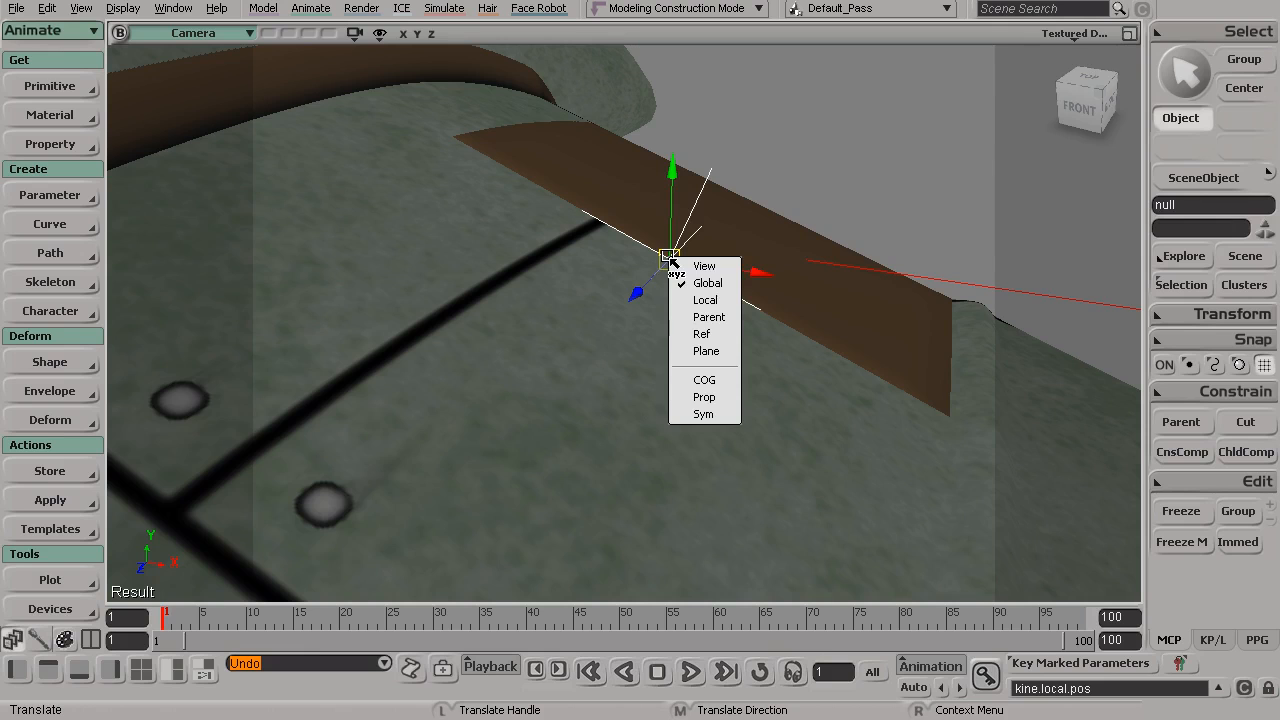
click(706, 300)
drag(753, 300, 788, 327)
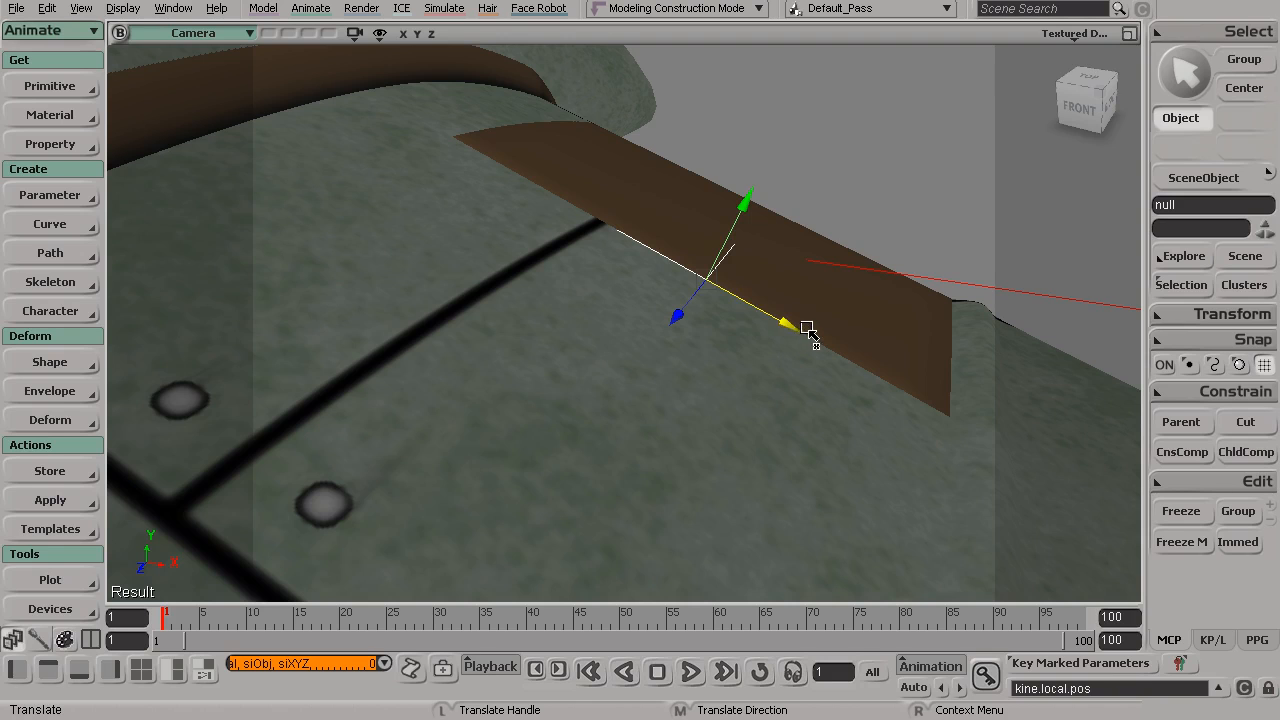
Step: Fine-tune the null's rotation against the inner flap's hinge edge and check the alignment up close
key(s)
drag(809, 294, 758, 313)
key(v)
key(s)
key(c)
key(s)
key(s)
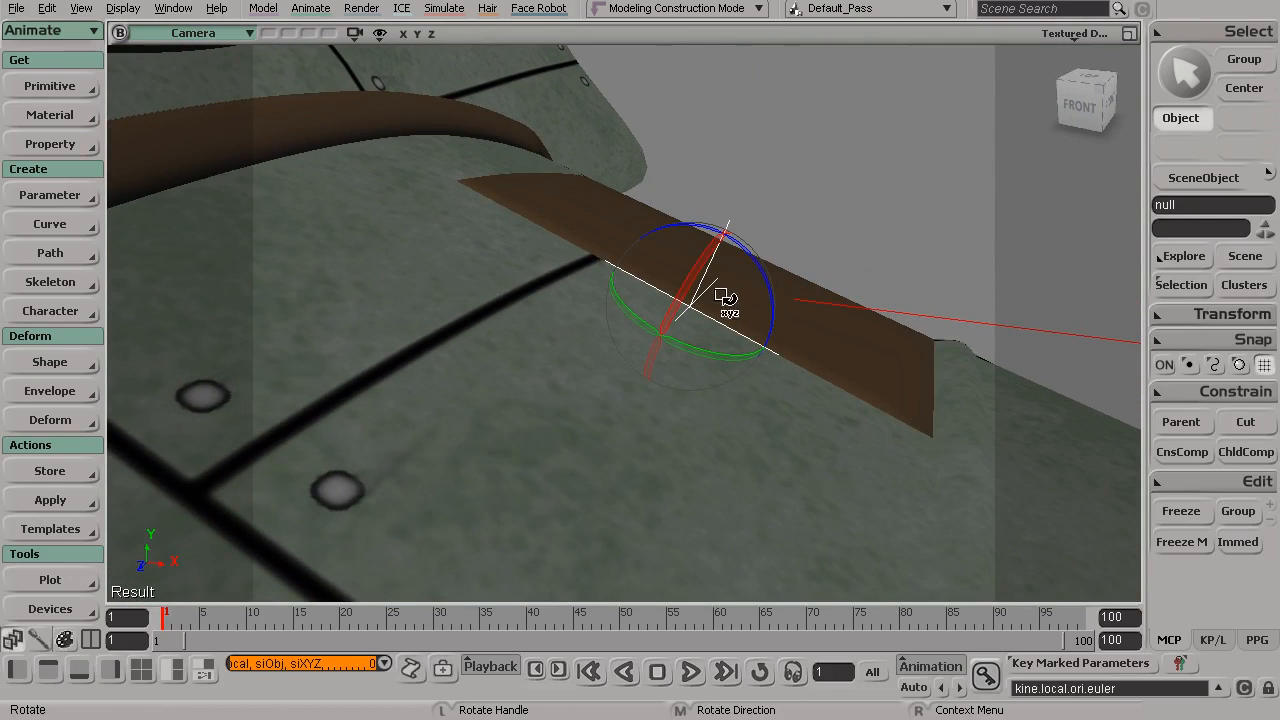
key(s)
drag(771, 294, 760, 293)
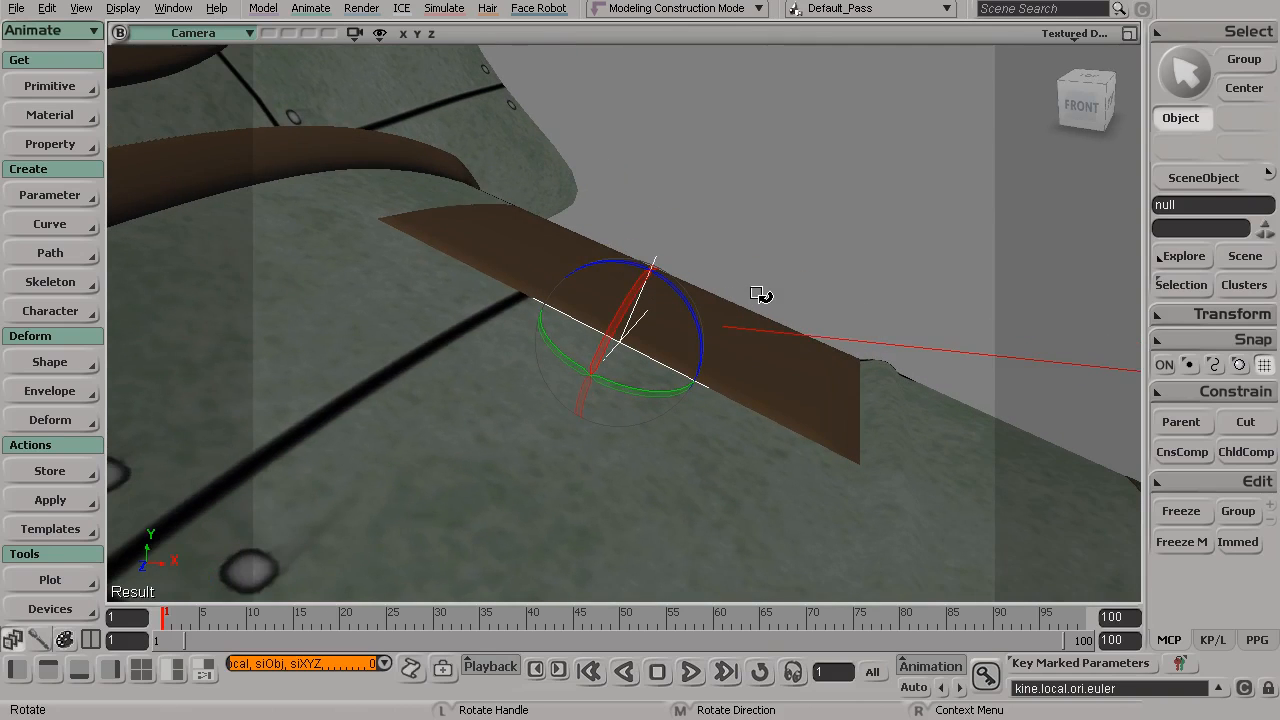
Step: Rename the null as nPiv_l_wingFlapInner01 in its properties and close the property editor
key(Return)
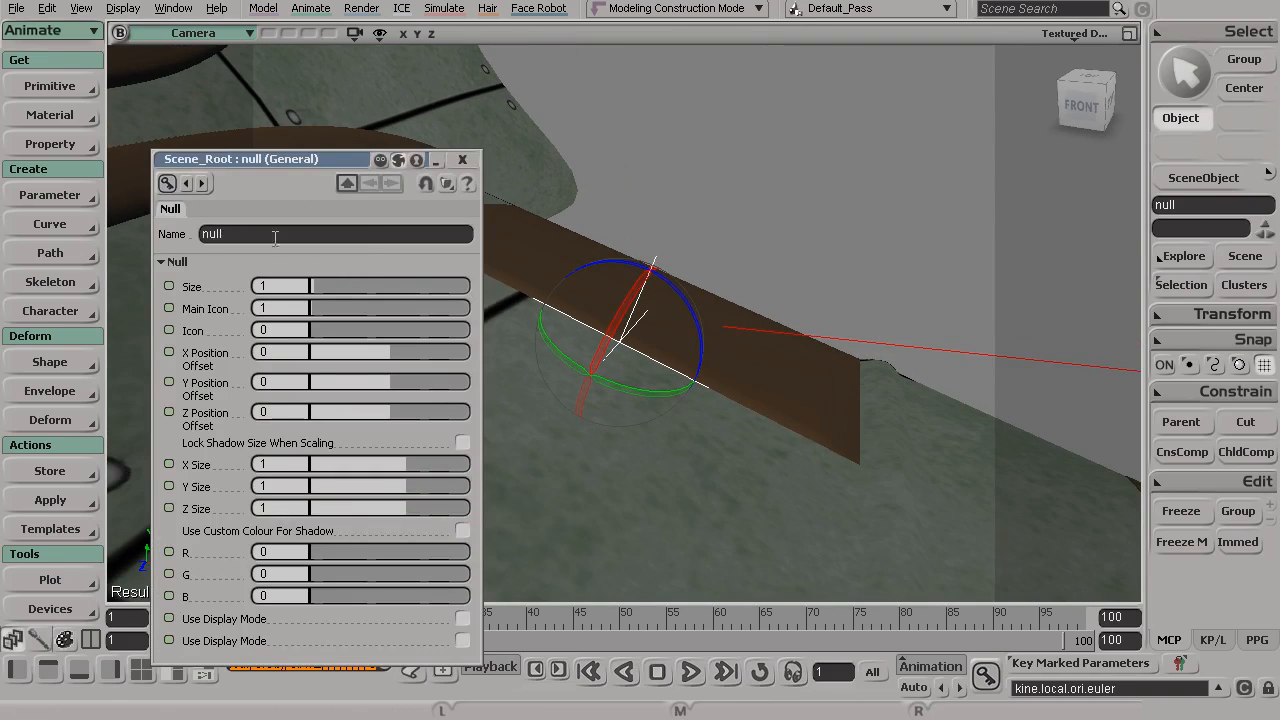
drag(292, 164, 383, 92)
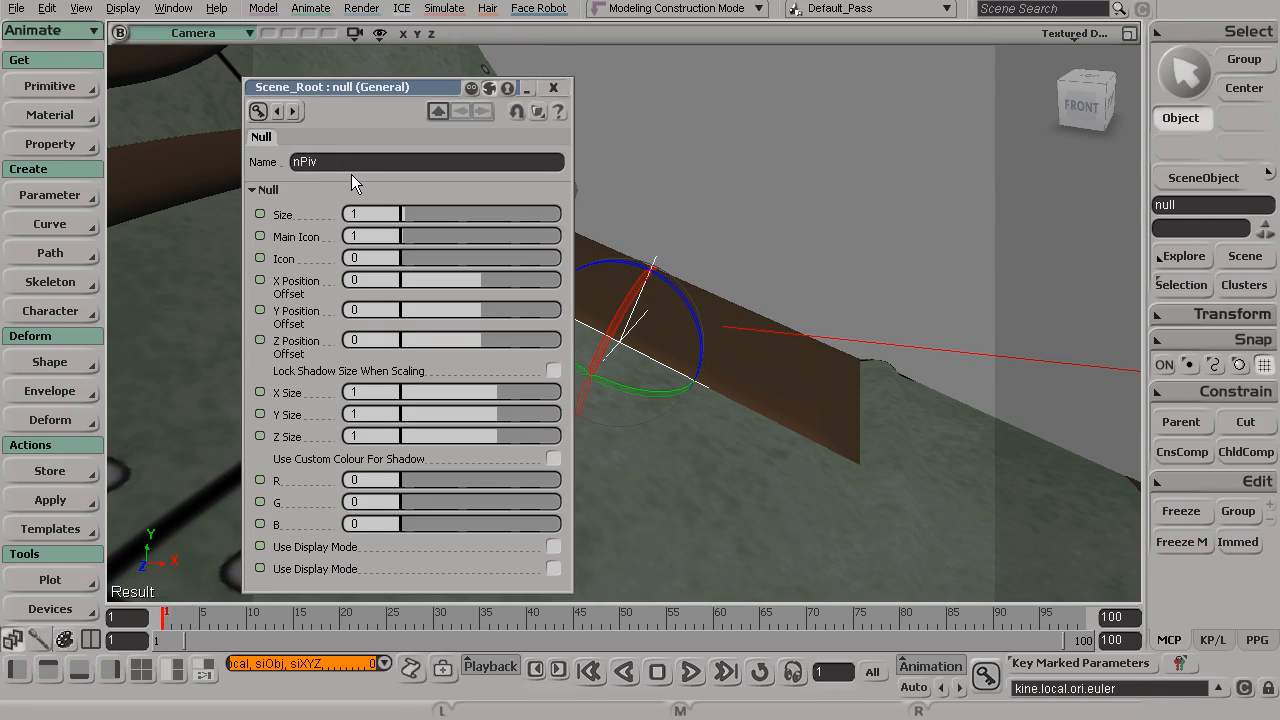
text(_l_wingFlapInner01)
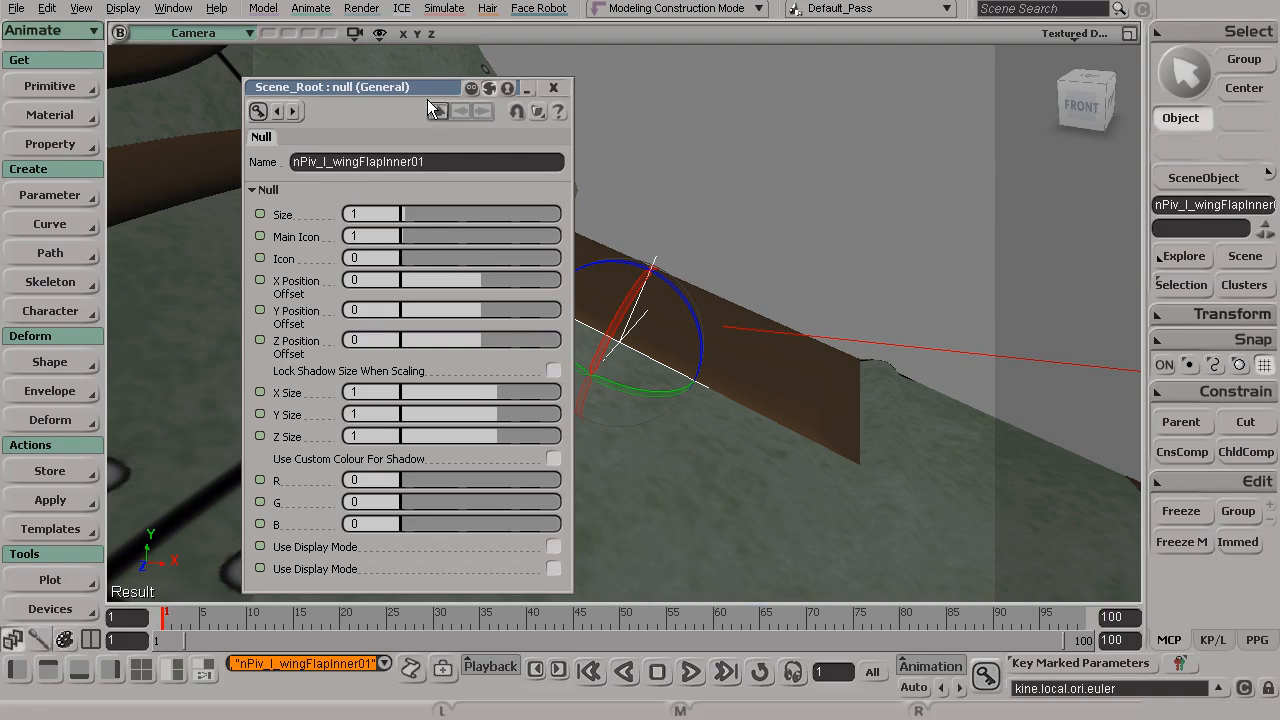
key(c)
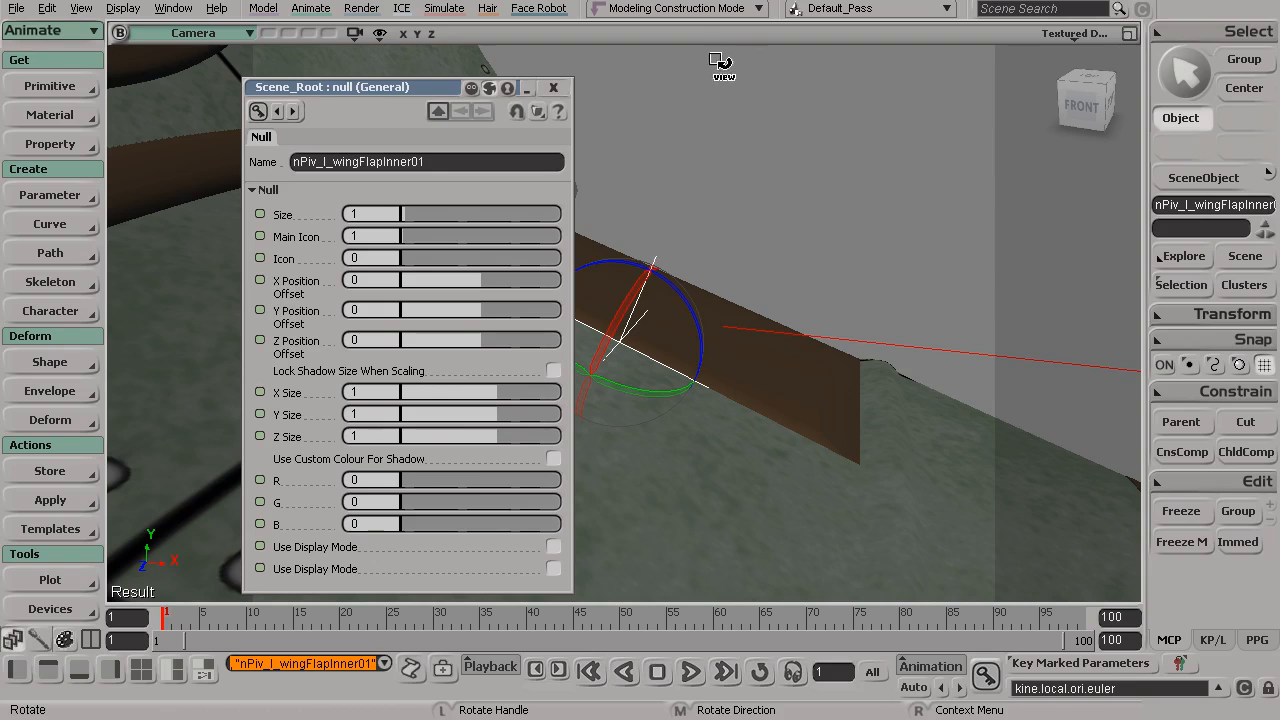
key(s)
drag(814, 129, 900, 429)
drag(857, 371, 563, 115)
click(555, 95)
Step: Duplicate the pivot null and move the copy out towards the left wing's outer flap
drag(594, 240, 622, 203)
key(c)
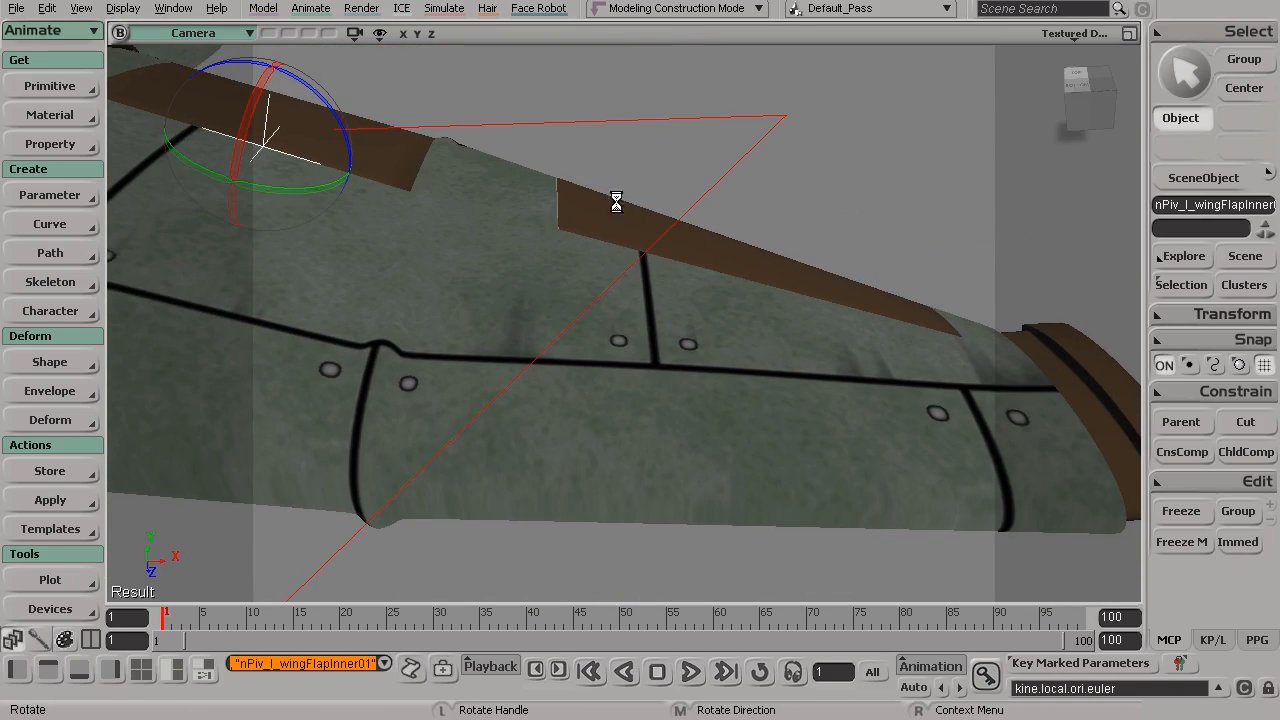
key(v)
drag(353, 177, 805, 183)
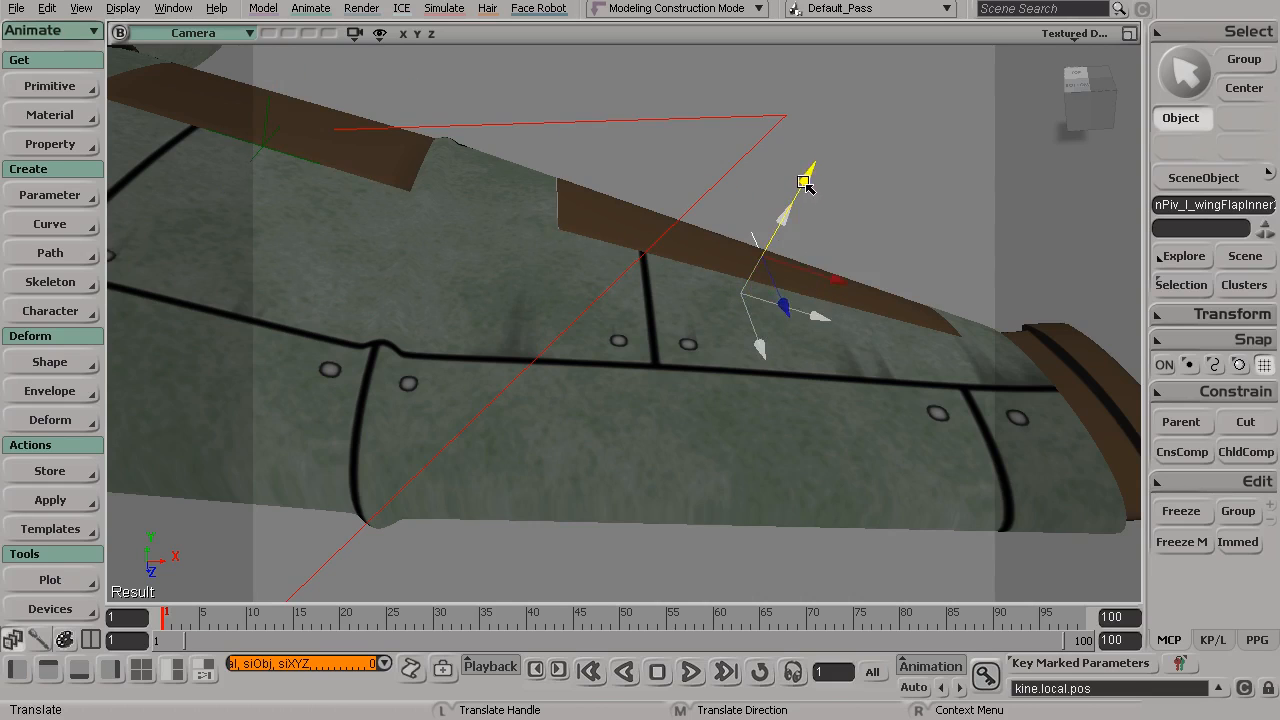
key(s)
right_drag(808, 243, 779, 357)
drag(779, 357, 757, 368)
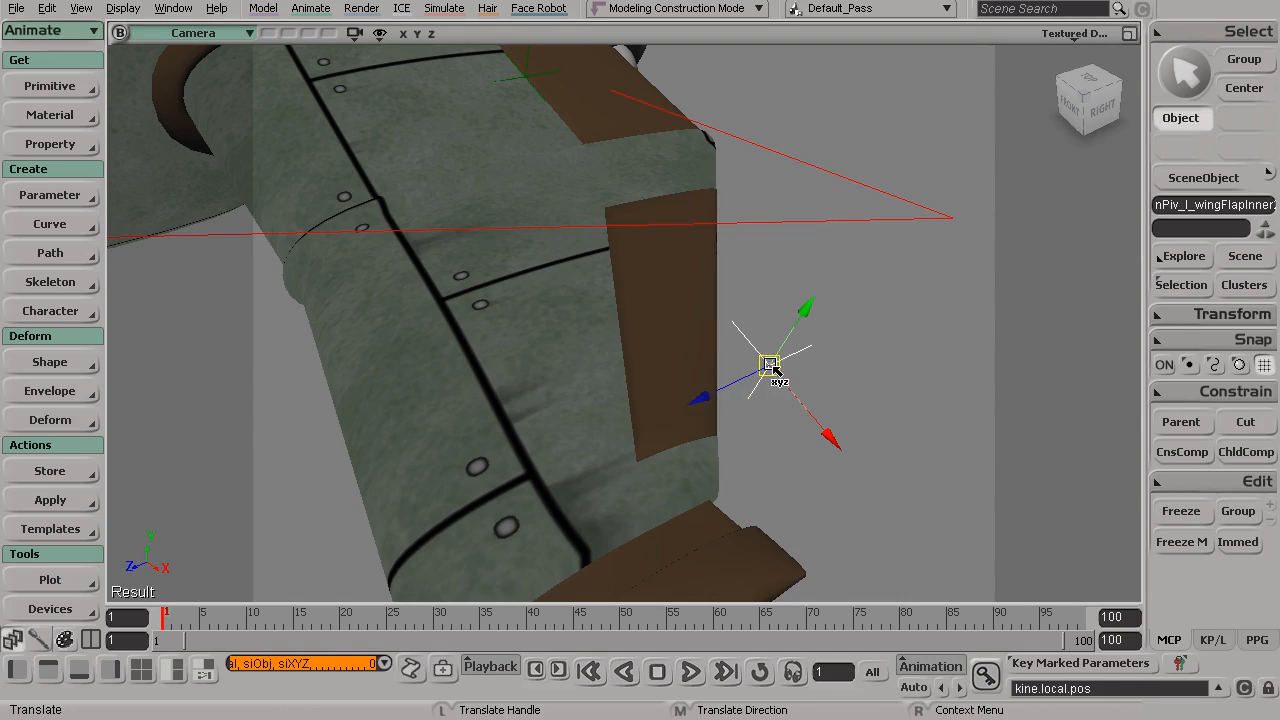
Step: Set the translation mode to Global and move the duplicated null vertically to the outer flap's height
right_click(770, 366)
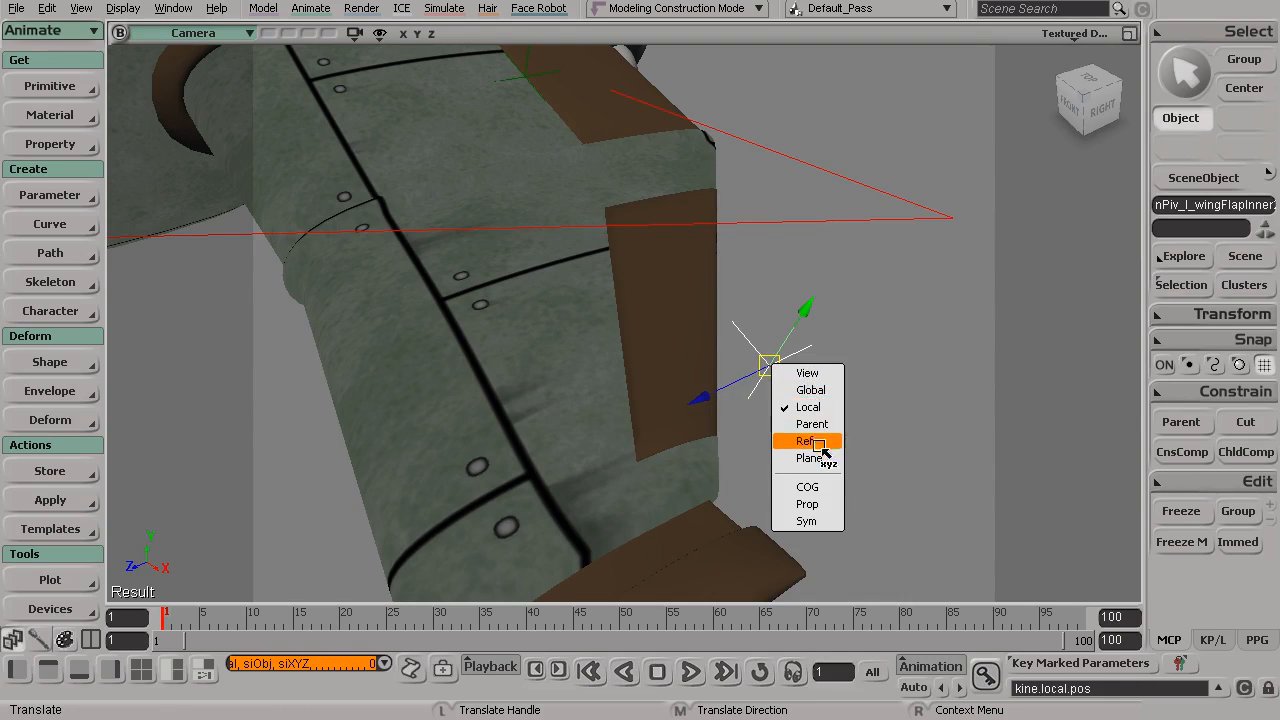
click(826, 391)
key(s)
drag(826, 391, 673, 198)
key(v)
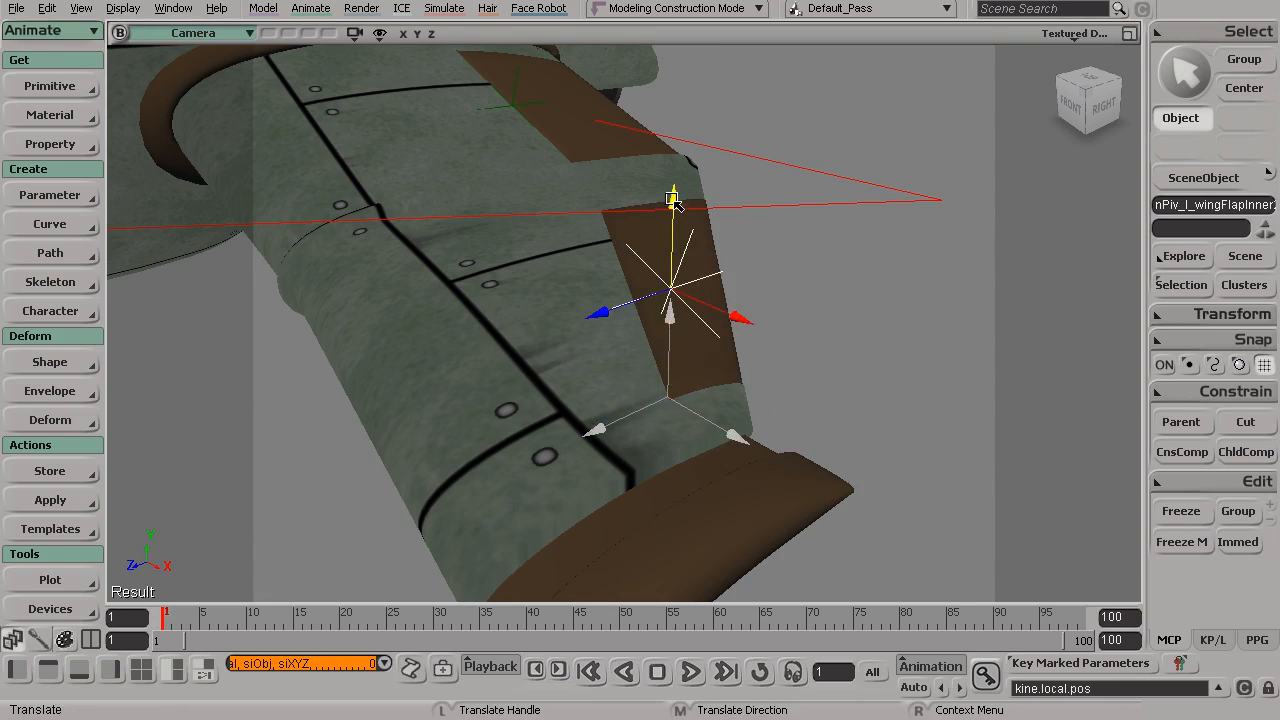
Step: Move the duplicated null over the middle of the outer flap, near its hinge edge
key(s)
scroll(649, 277, up, 5)
drag(654, 277, 809, 337)
key(v)
drag(432, 335, 789, 177)
key(s)
key(s)
key(s)
key(s)
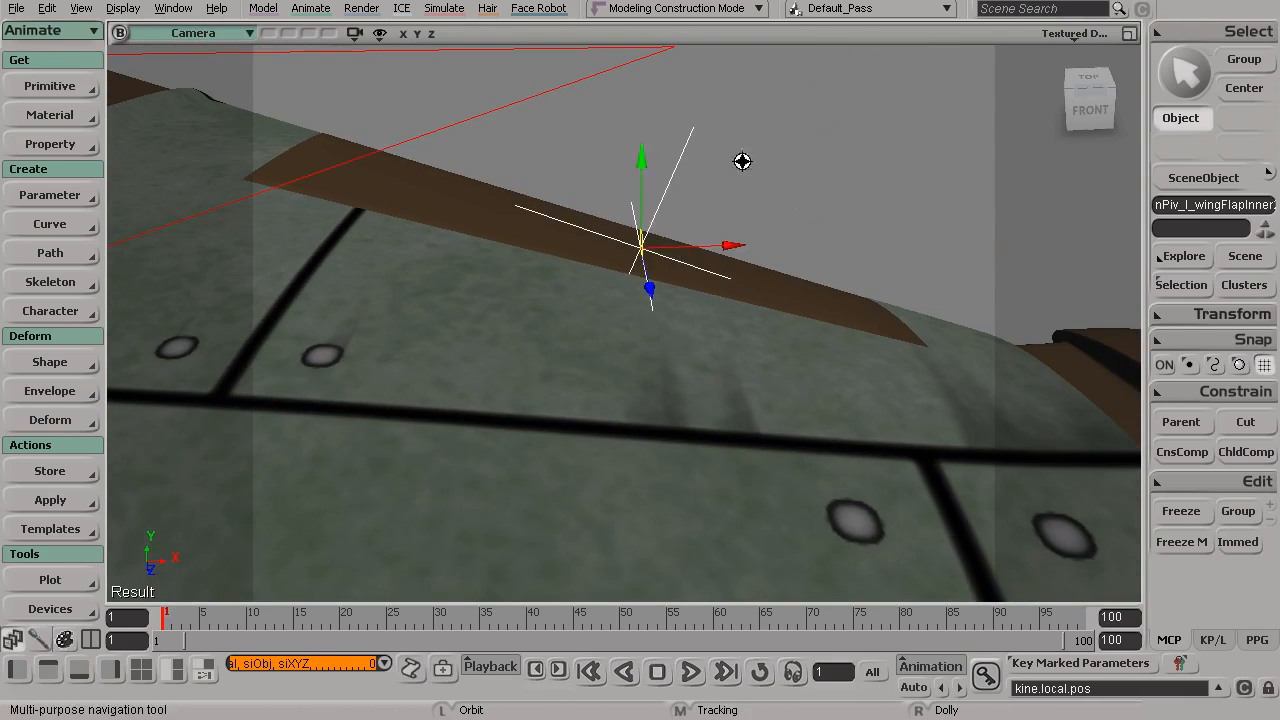
Step: Nudge the duplicated null along its axes closer to the outer flap's front hinge edge
drag(718, 263, 686, 349)
key(s)
drag(698, 402, 697, 413)
drag(760, 330, 701, 335)
drag(617, 285, 622, 250)
key(s)
drag(726, 294, 600, 400)
drag(406, 420, 430, 382)
drag(557, 334, 590, 336)
Step: Center the duplicated null on the outer flap's hinge edge and rotate it about Y to follow that edge
key(s)
drag(595, 340, 830, 274)
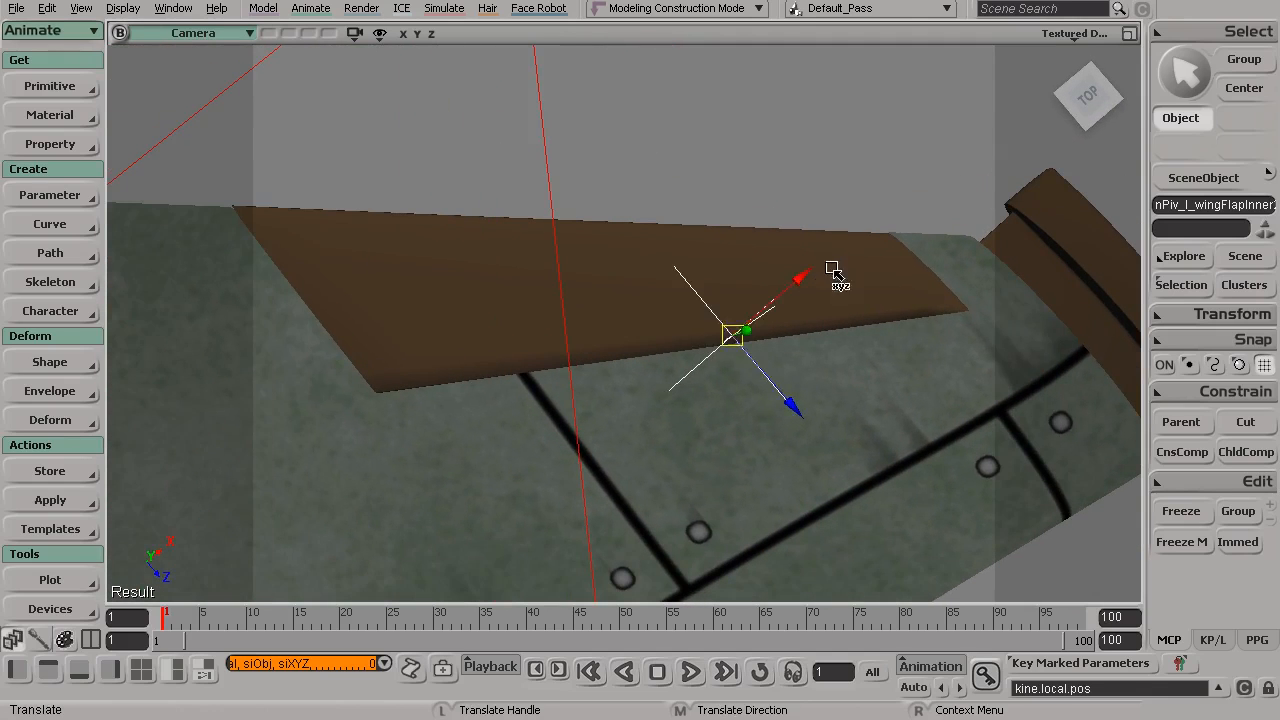
drag(779, 423, 770, 419)
drag(777, 290, 766, 293)
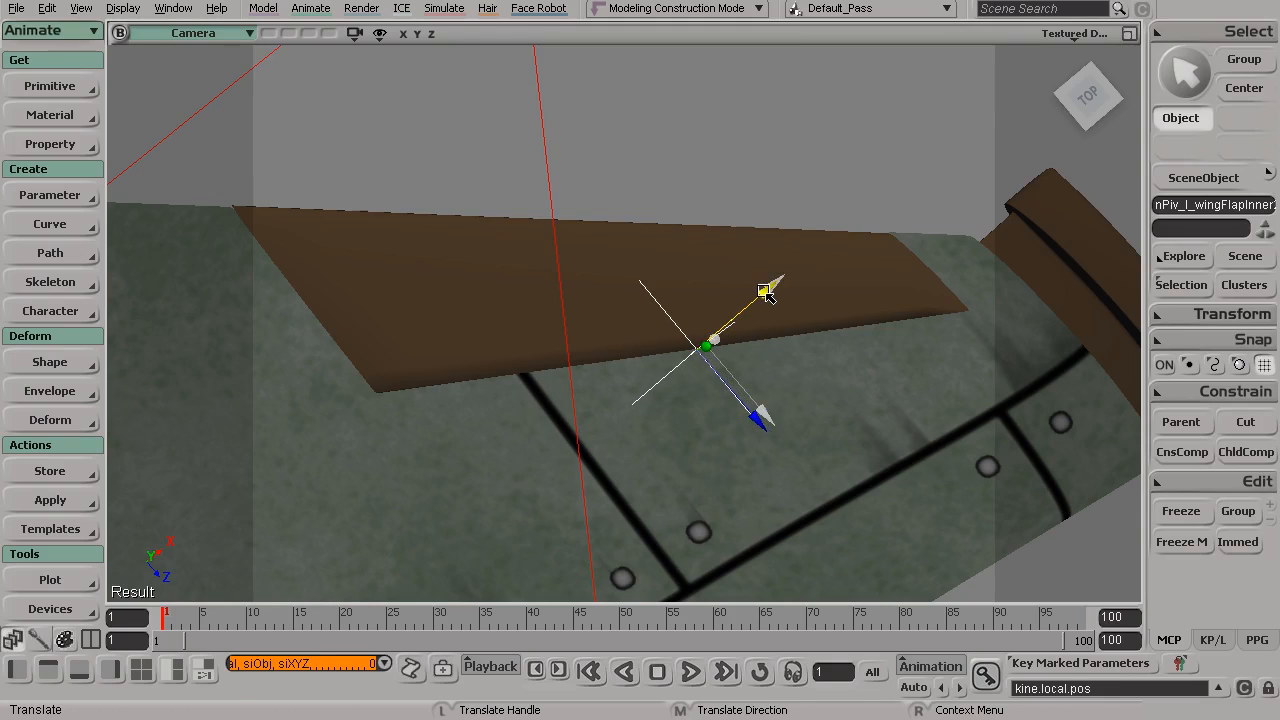
key(r)
drag(714, 413, 639, 405)
drag(641, 409, 647, 412)
Step: Lower the duplicated null onto the outer flap's hinge edge and rotate it about Z to match the wing's slope
key(s)
drag(846, 380, 592, 205)
key(v)
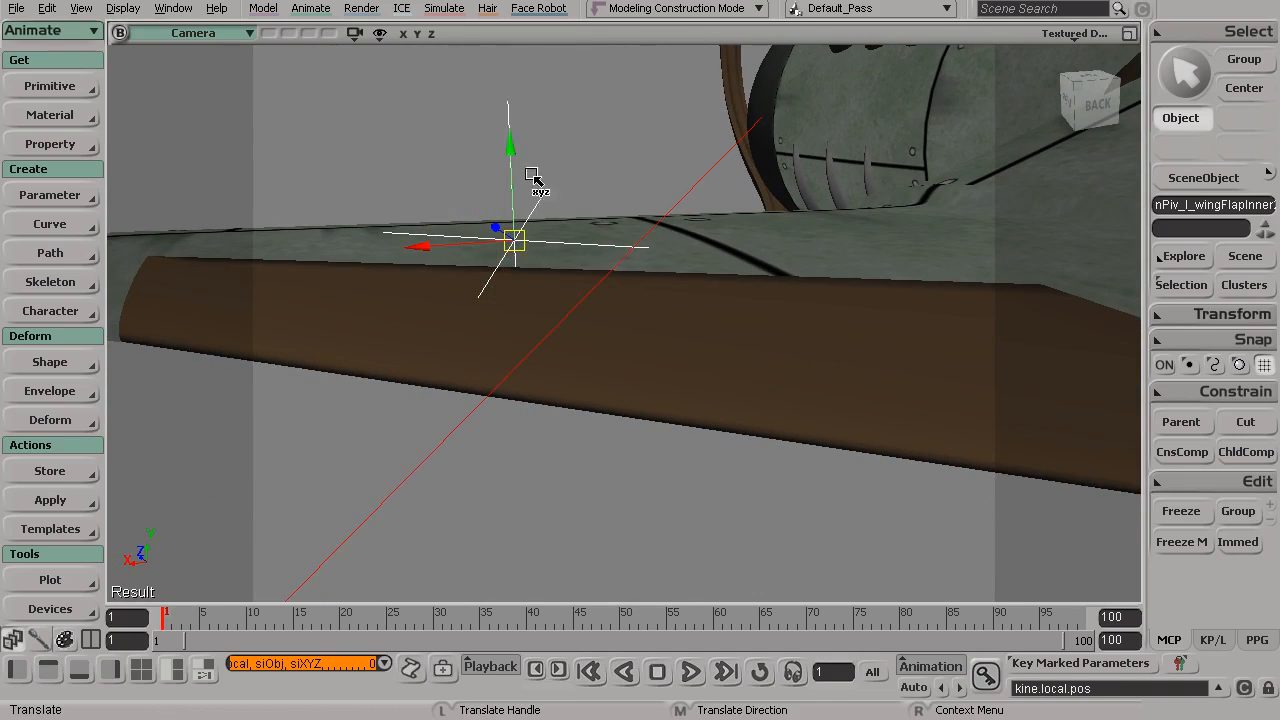
drag(508, 150, 514, 177)
key(c)
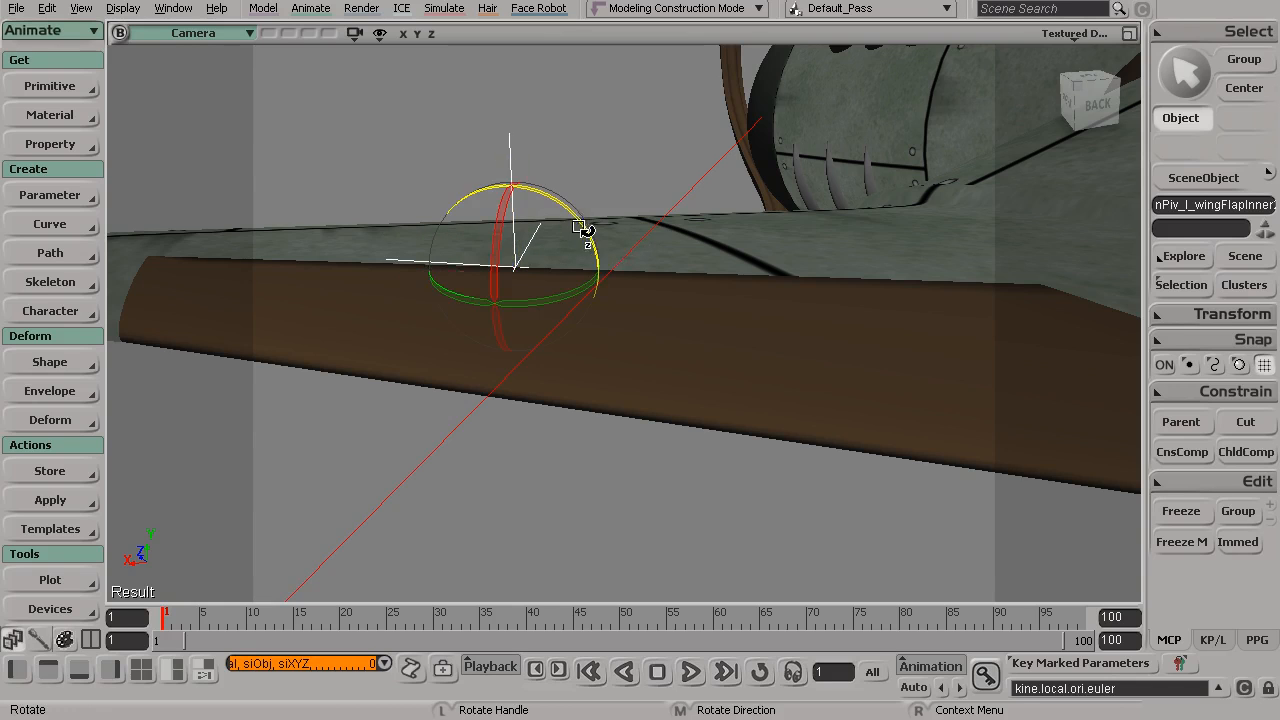
drag(585, 220, 691, 367)
key(s)
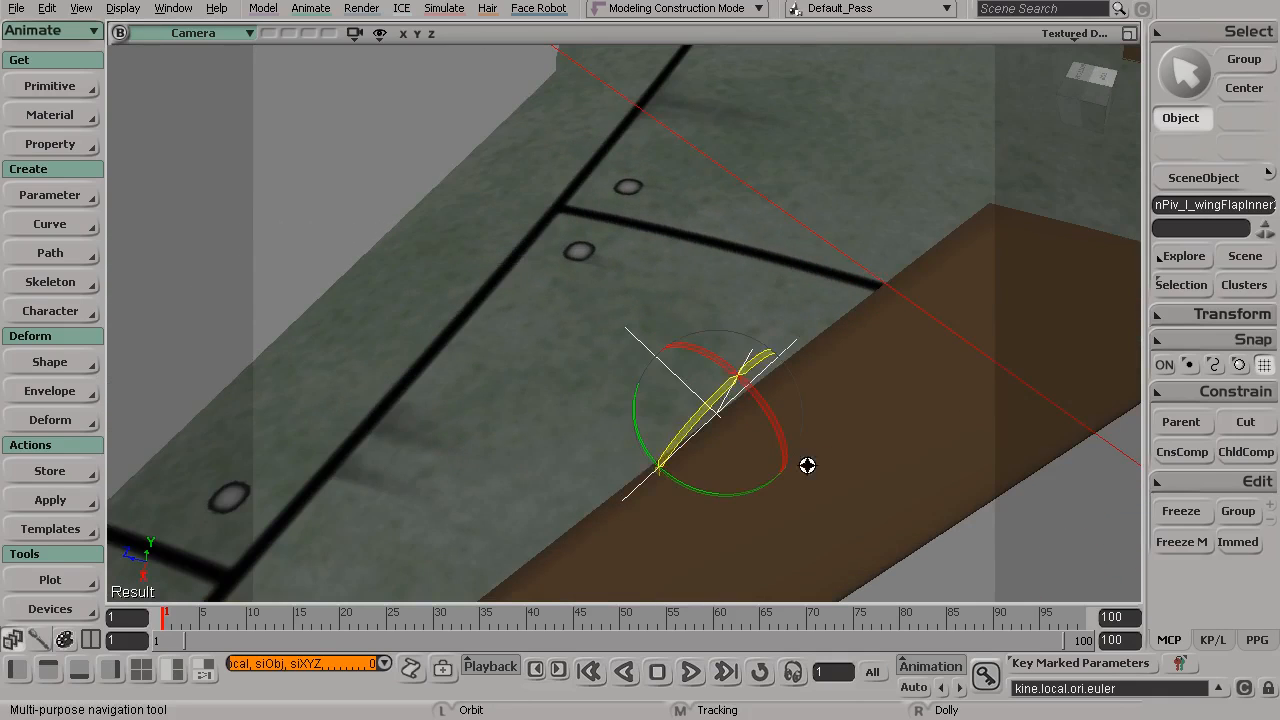
Step: Fine-tune the Z rotation of the outer flap's null so it lies along the hinge edge, checking it from several angles
drag(762, 487, 820, 363)
key(s)
middle_drag(820, 363, 788, 362)
drag(724, 290, 743, 290)
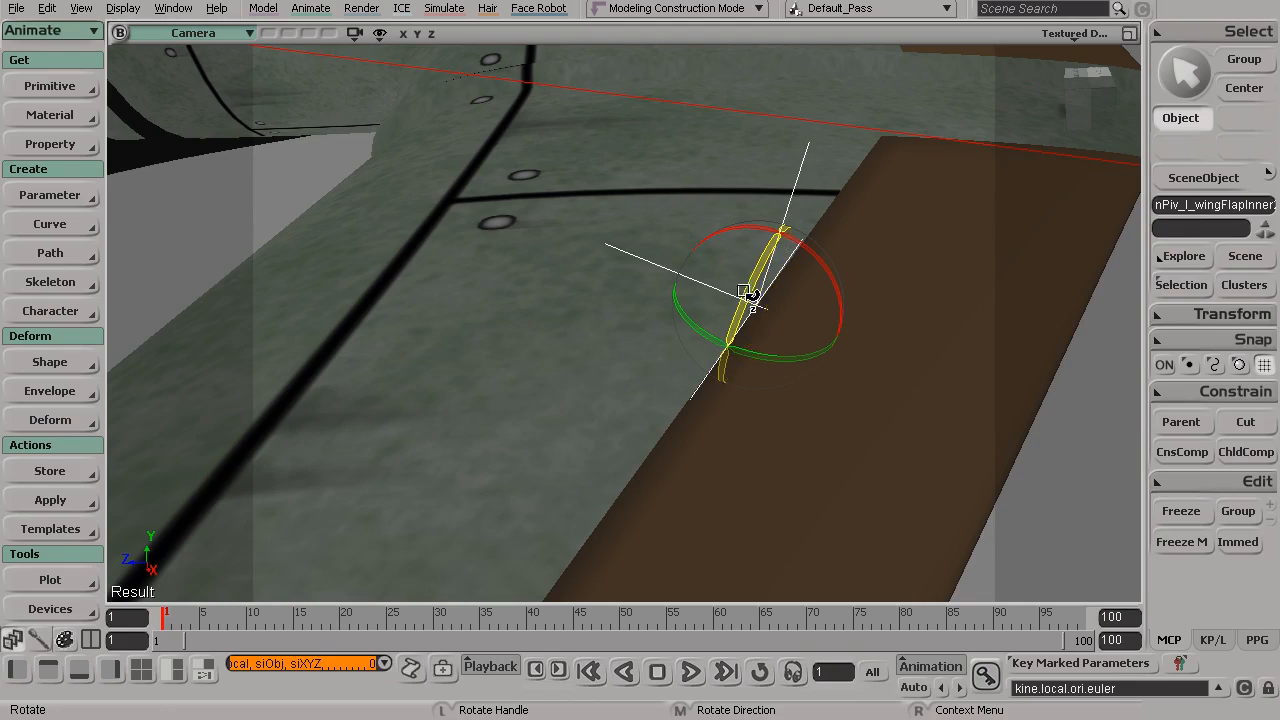
key(s)
drag(783, 354, 666, 206)
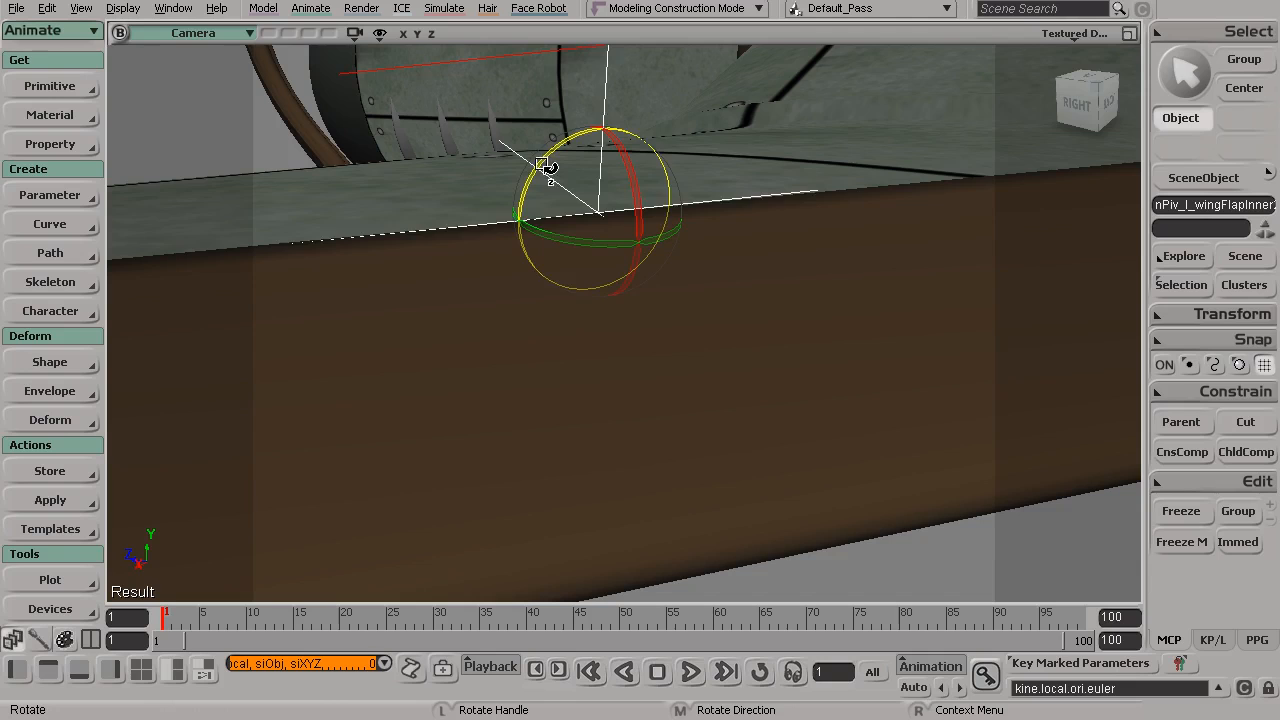
key(s)
drag(666, 286, 777, 320)
key(r)
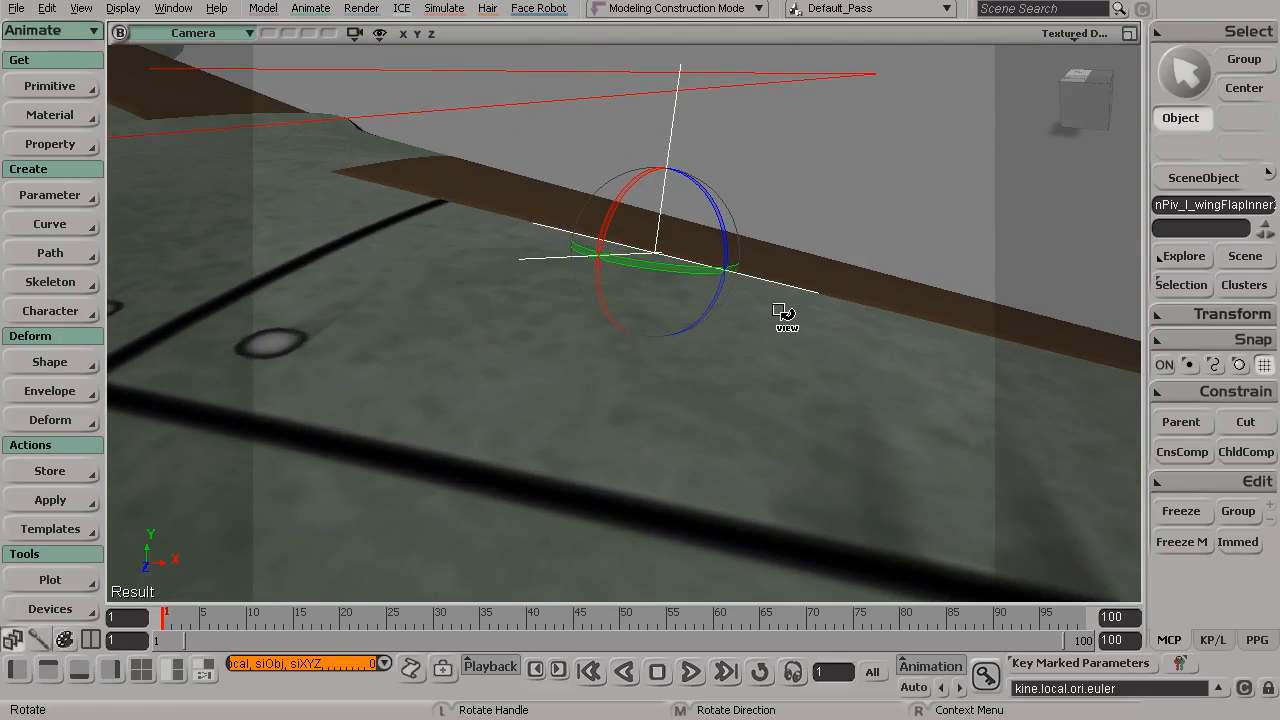
Step: Rename the null on the left outer flap as nPiv_l_wingFlapOuter01
key(Return)
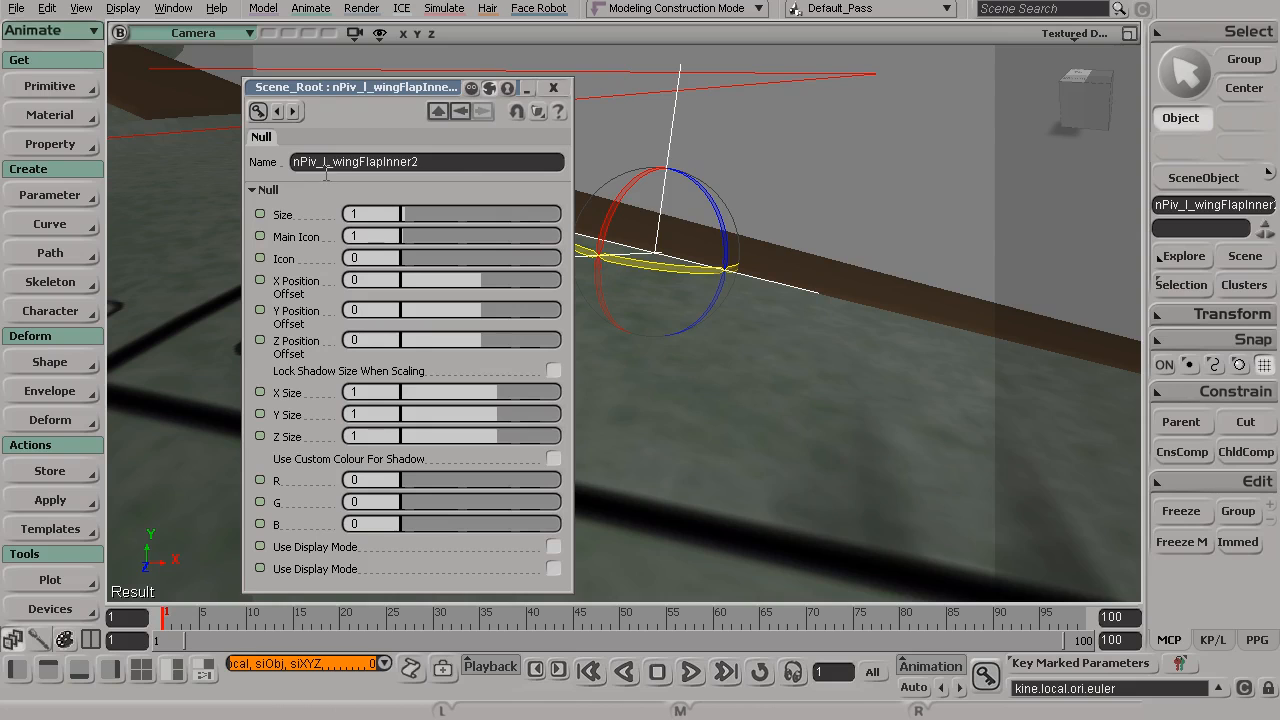
click(383, 161)
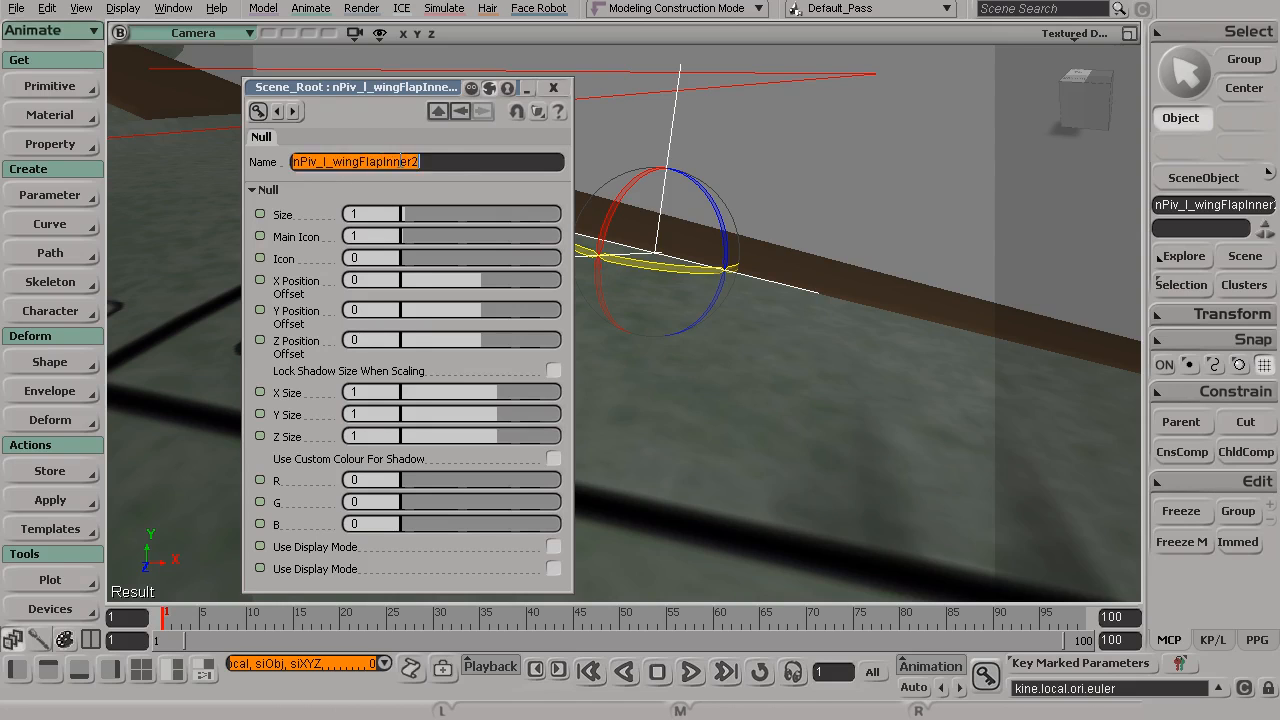
click(403, 163)
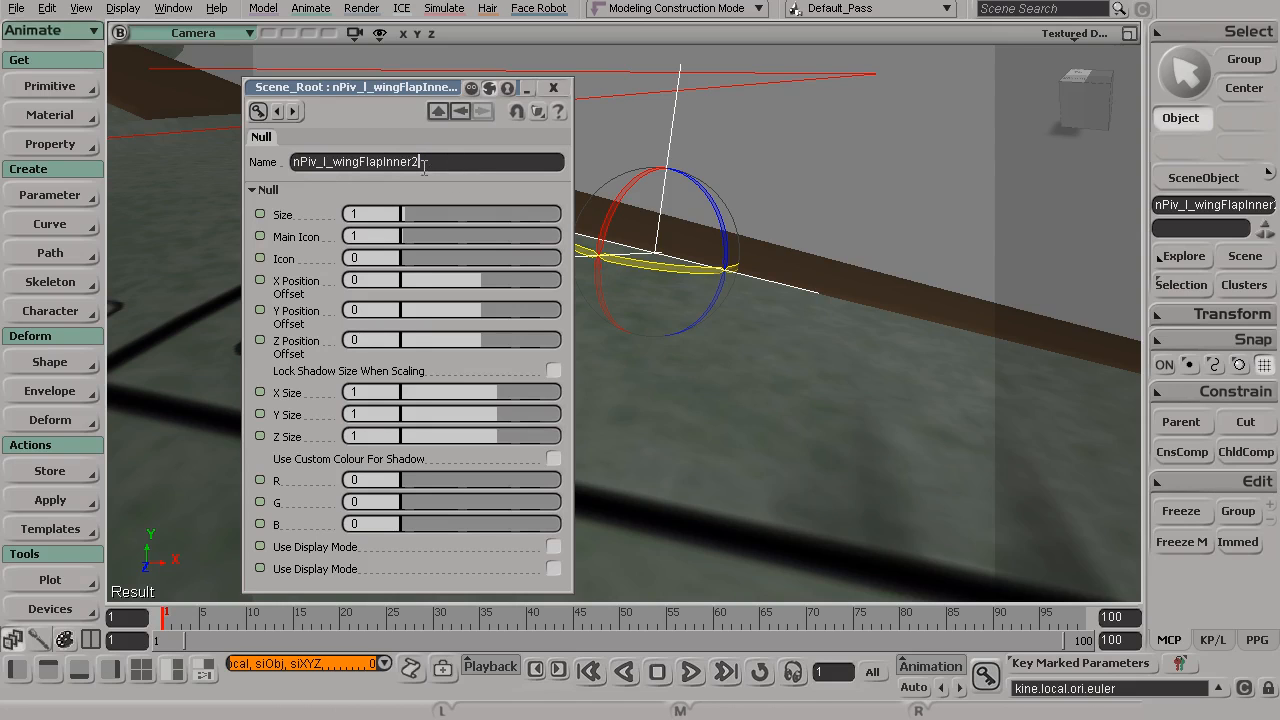
click(425, 162)
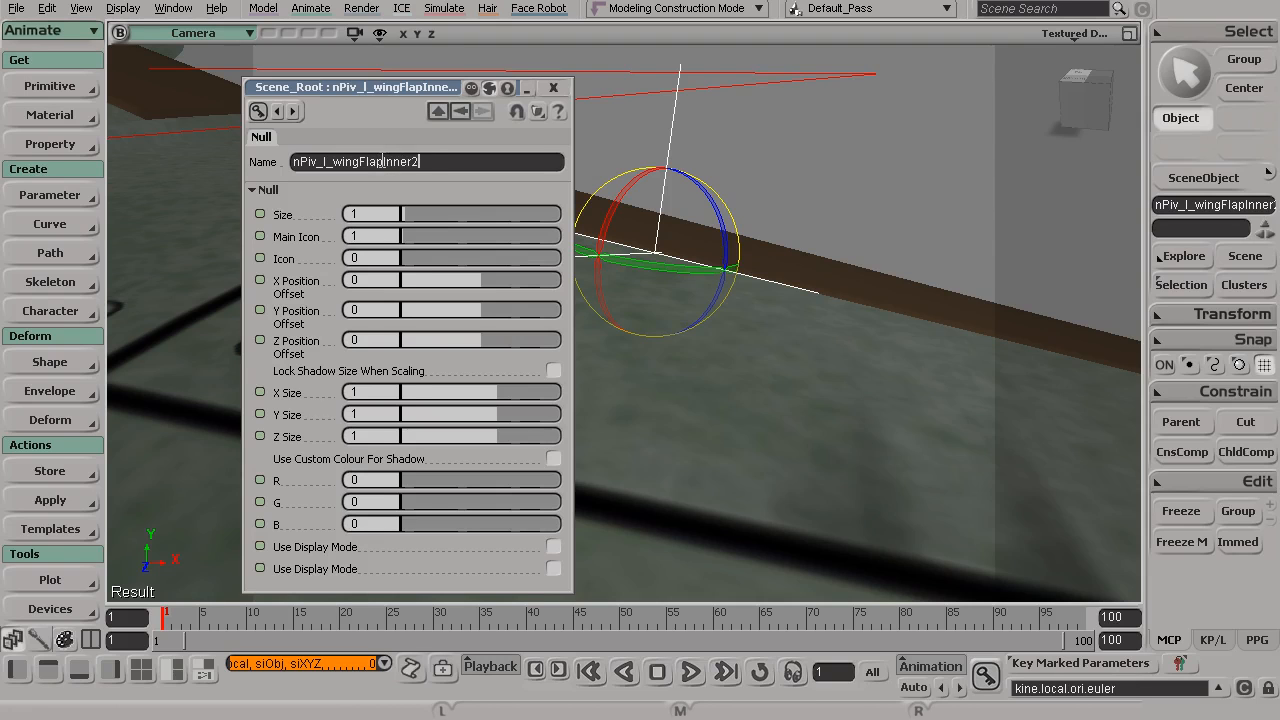
drag(413, 162, 447, 165)
text(O)
key(Return)
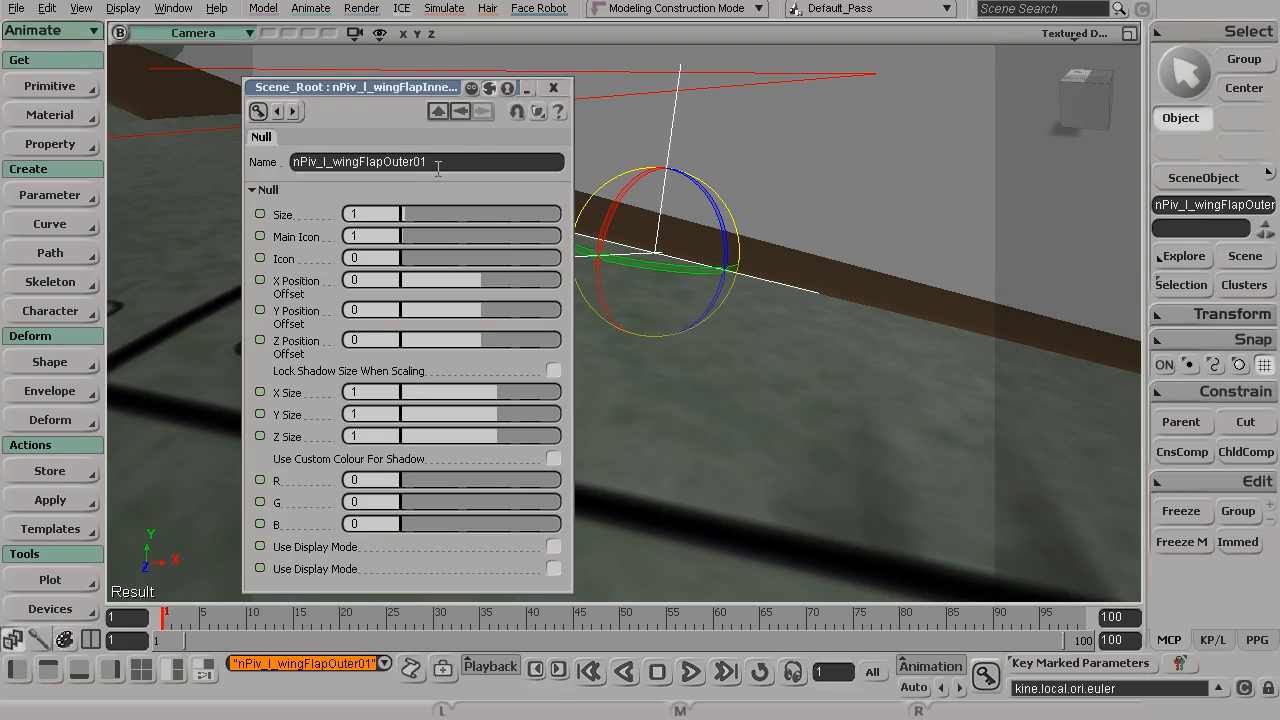
click(555, 88)
Step: Display the local transform parameters of the left outer flap's null, leave the Rotate tool and clear the selection
right_drag(734, 177, 597, 208)
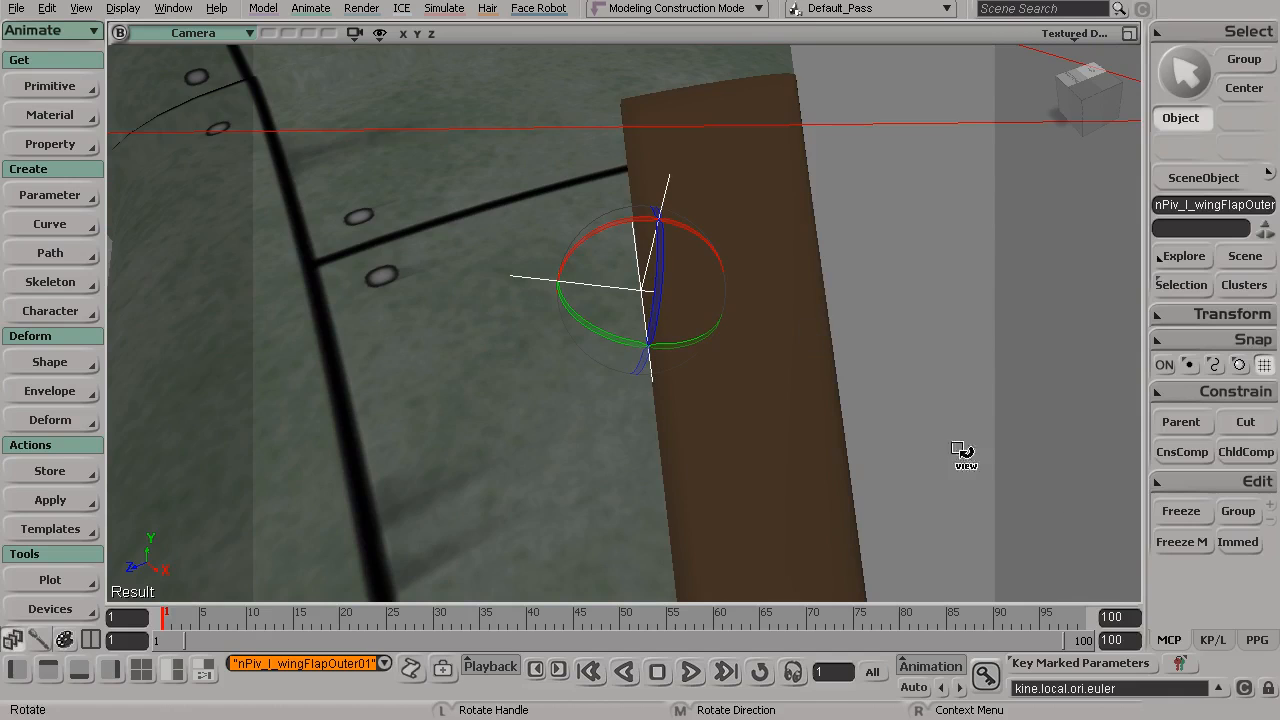
click(1224, 645)
drag(806, 371, 520, 331)
key(c)
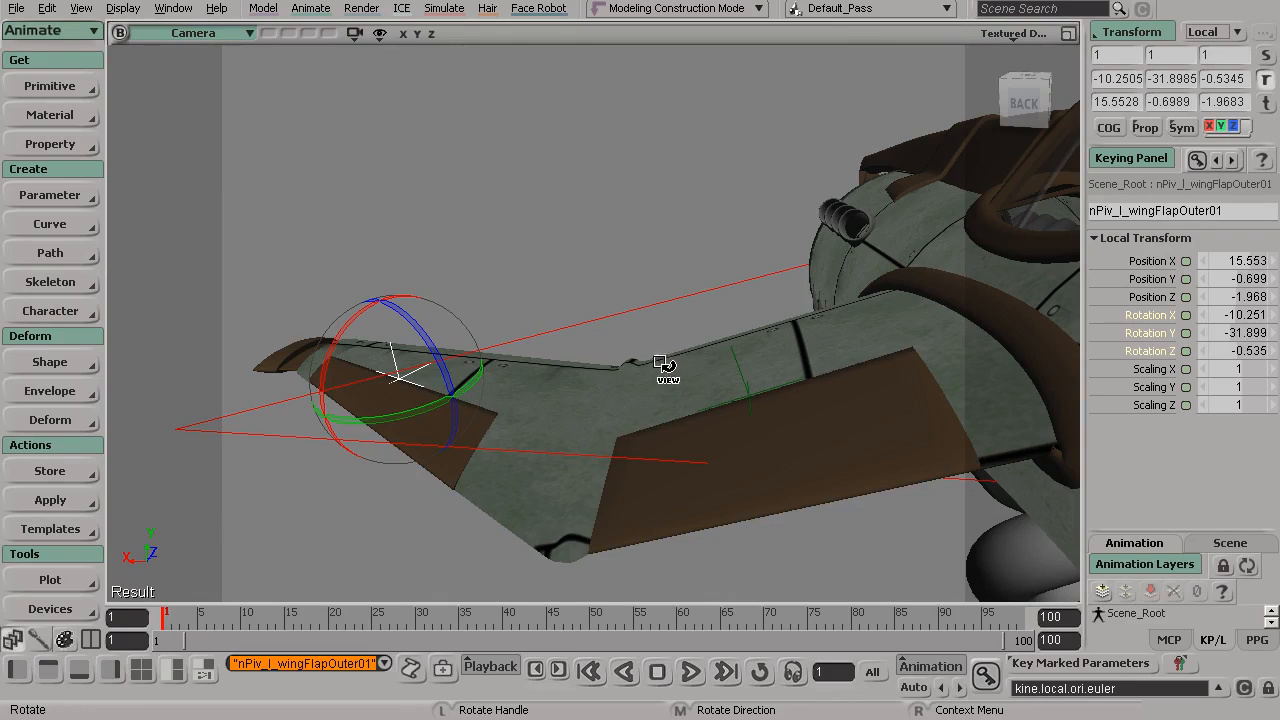
key(space)
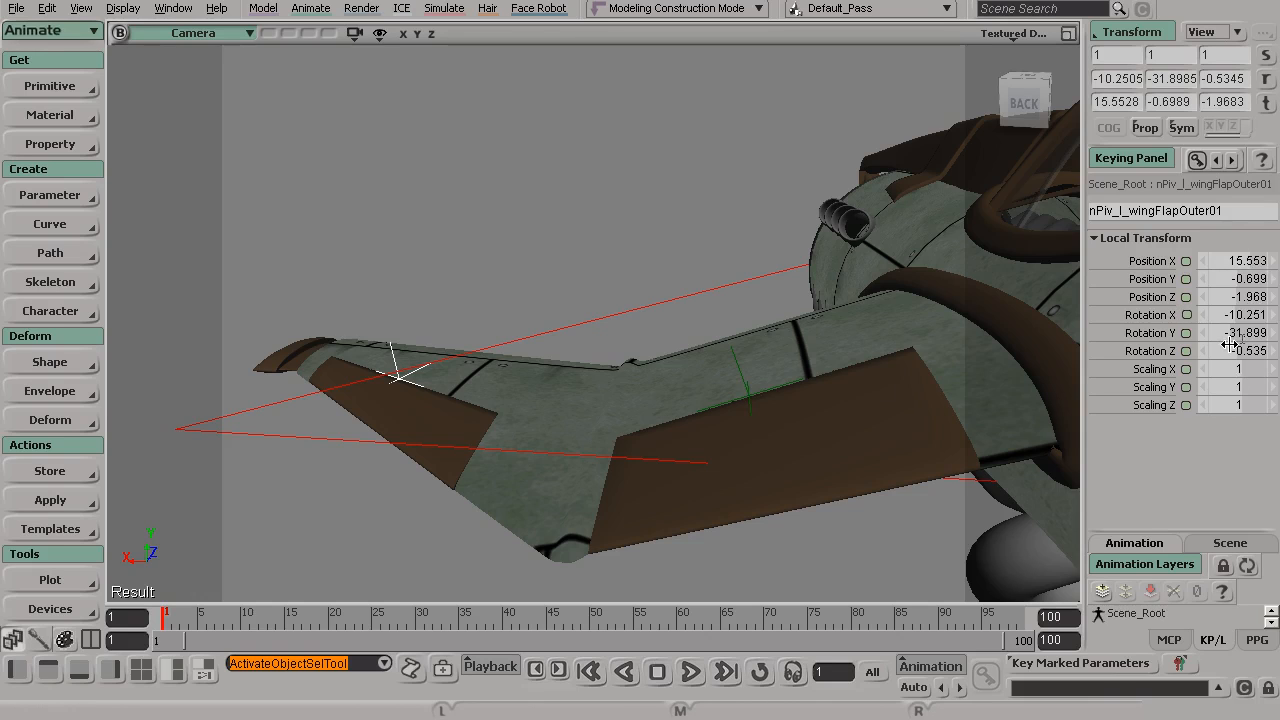
click(498, 88)
Step: Duplicate the left inner flap's pivot null and set the copy's X position to -7.339
drag(785, 382, 584, 341)
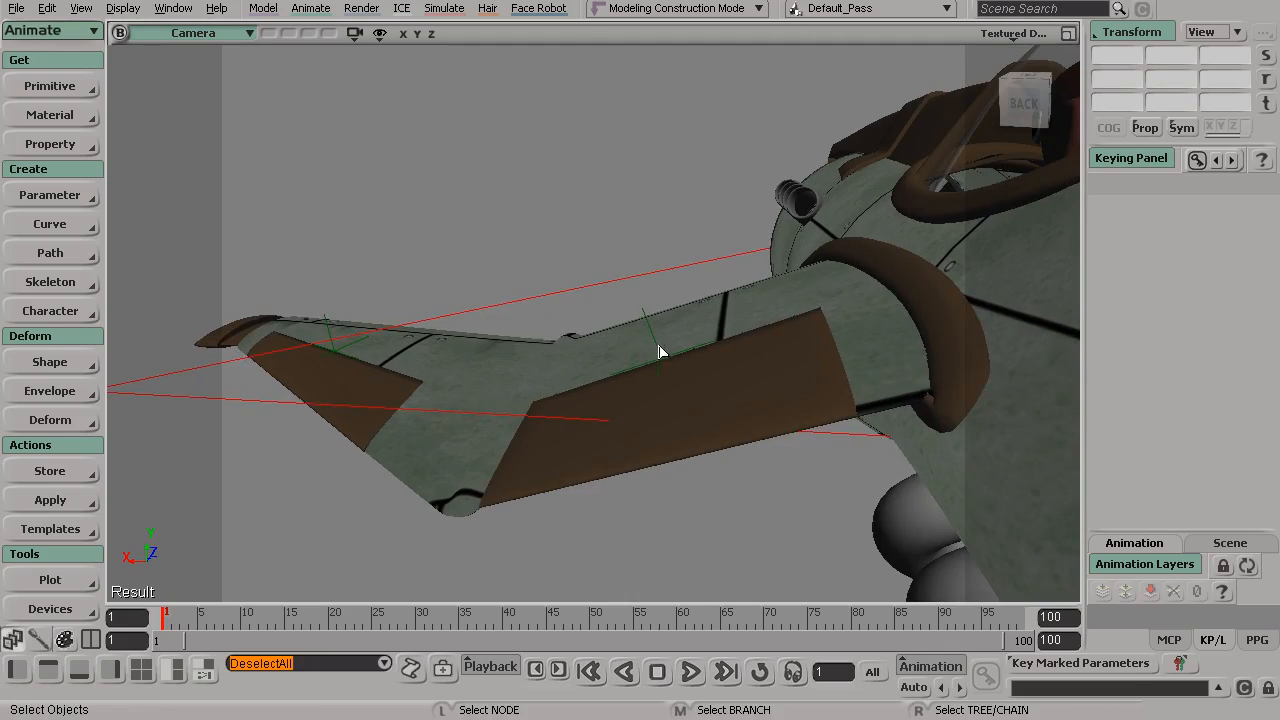
click(659, 351)
key(s)
key(s)
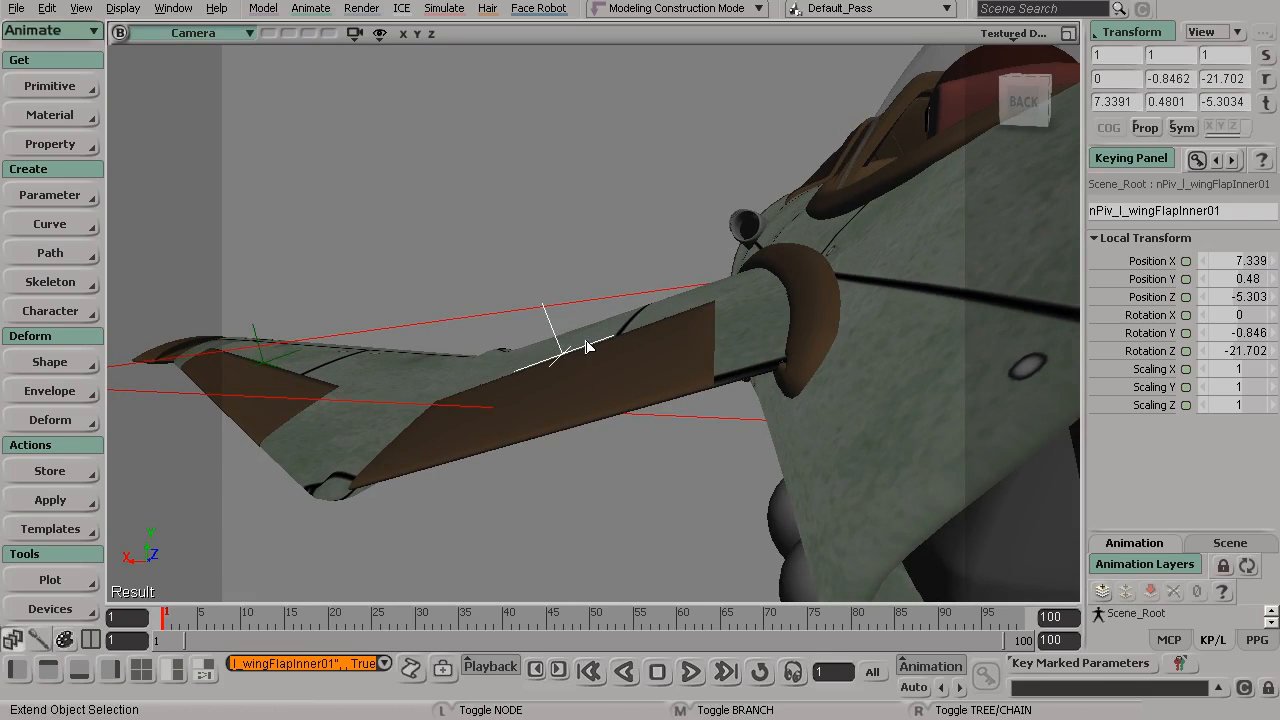
shift+click(587, 345)
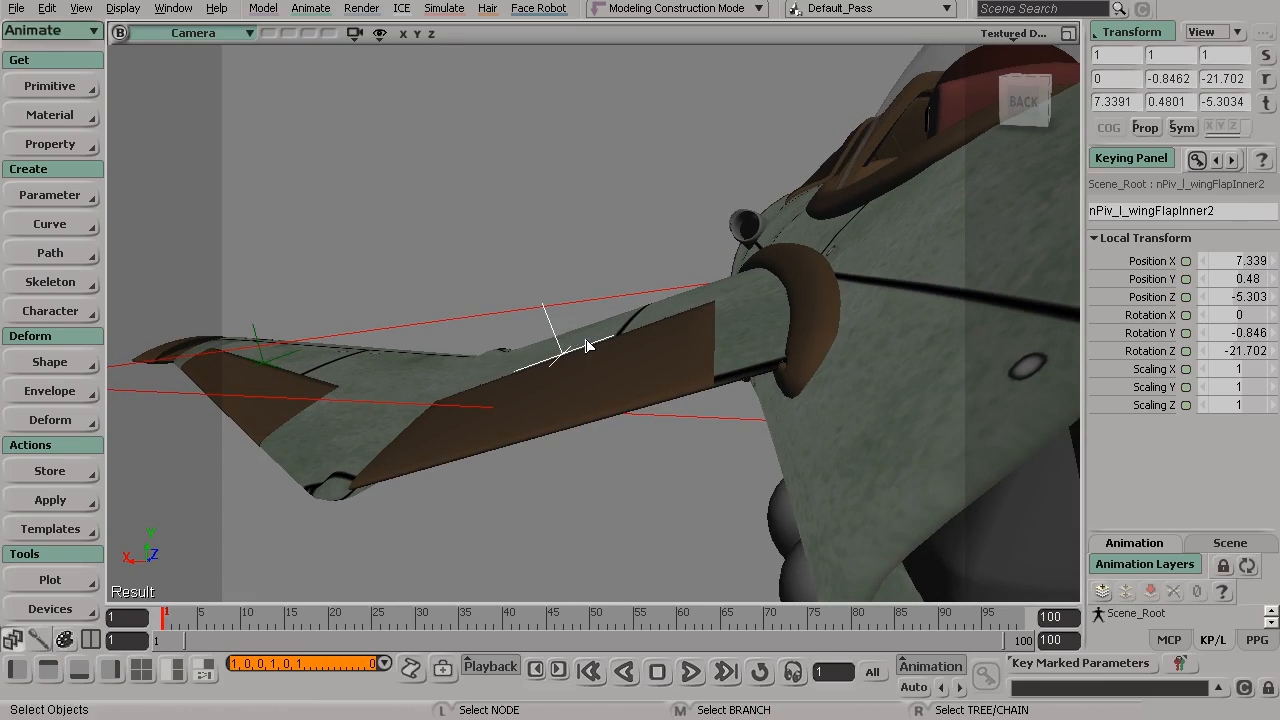
click(1234, 260)
click(1236, 260)
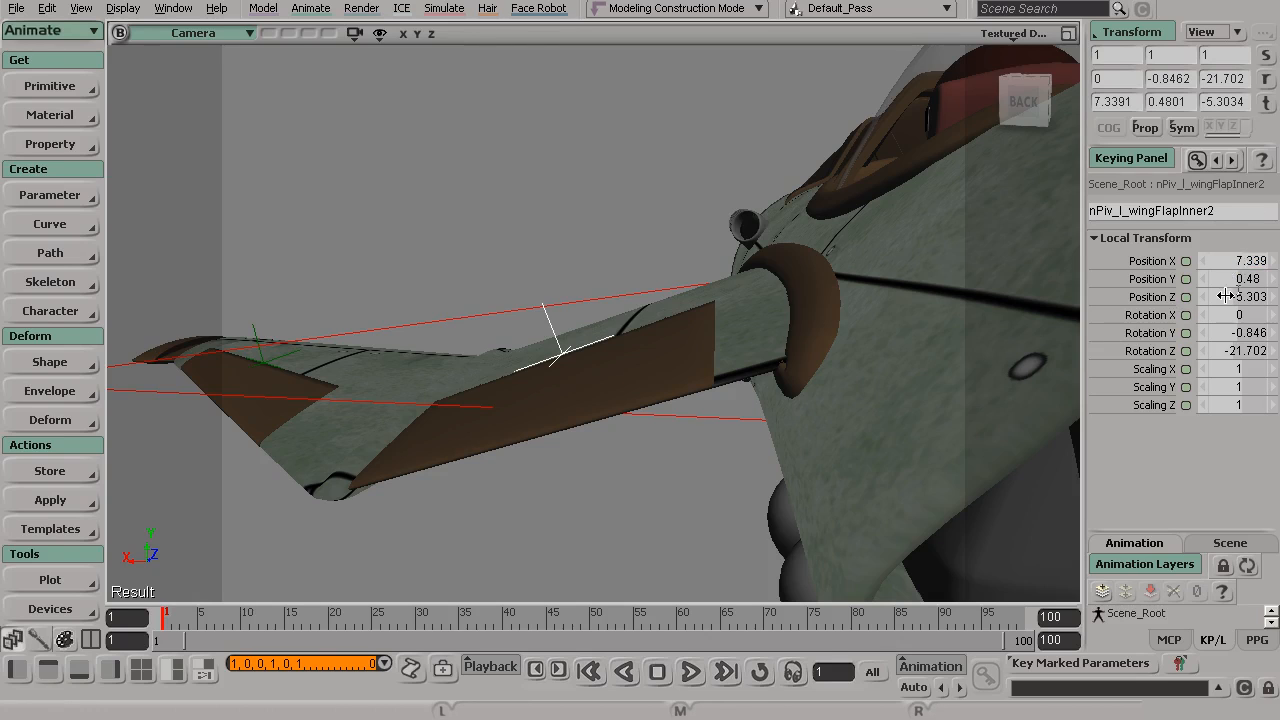
key(Return)
Step: Set the Z rotation of the mirrored null on the right inner flap to 21.702
key(s)
drag(827, 241, 762, 436)
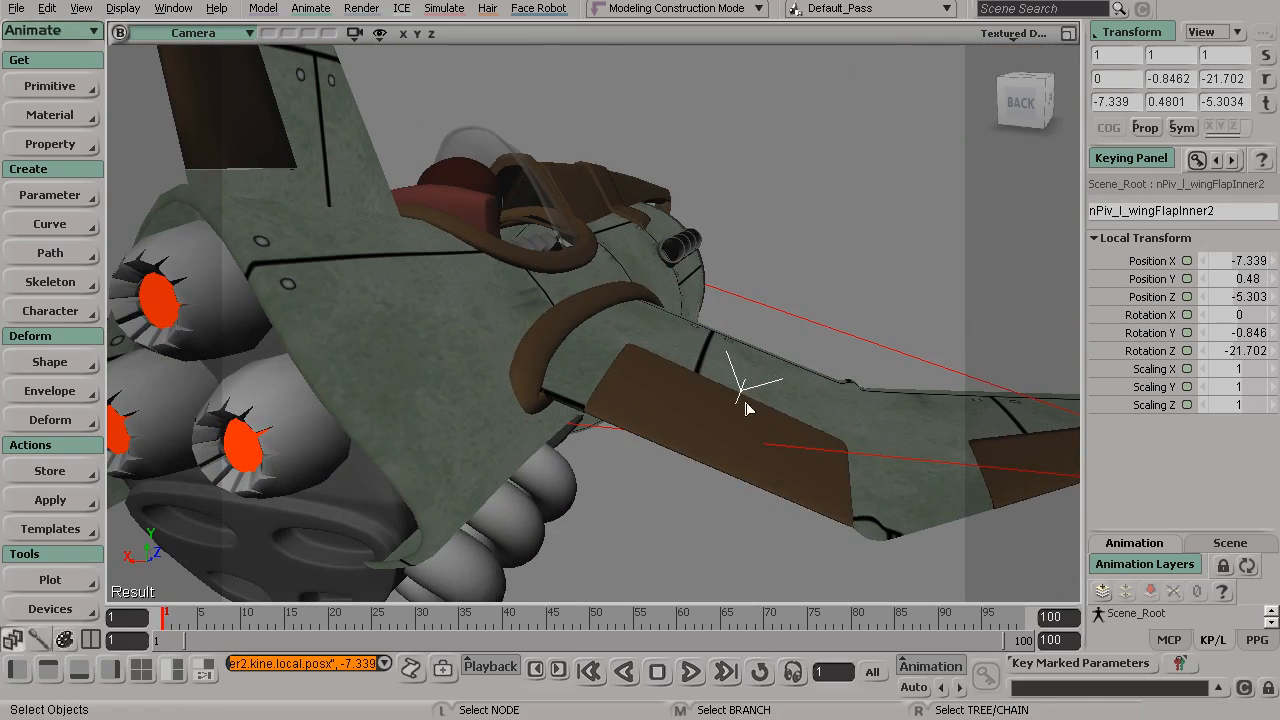
key(s)
right_drag(733, 396, 817, 420)
middle_drag(817, 420, 777, 371)
key(s)
drag(803, 401, 686, 374)
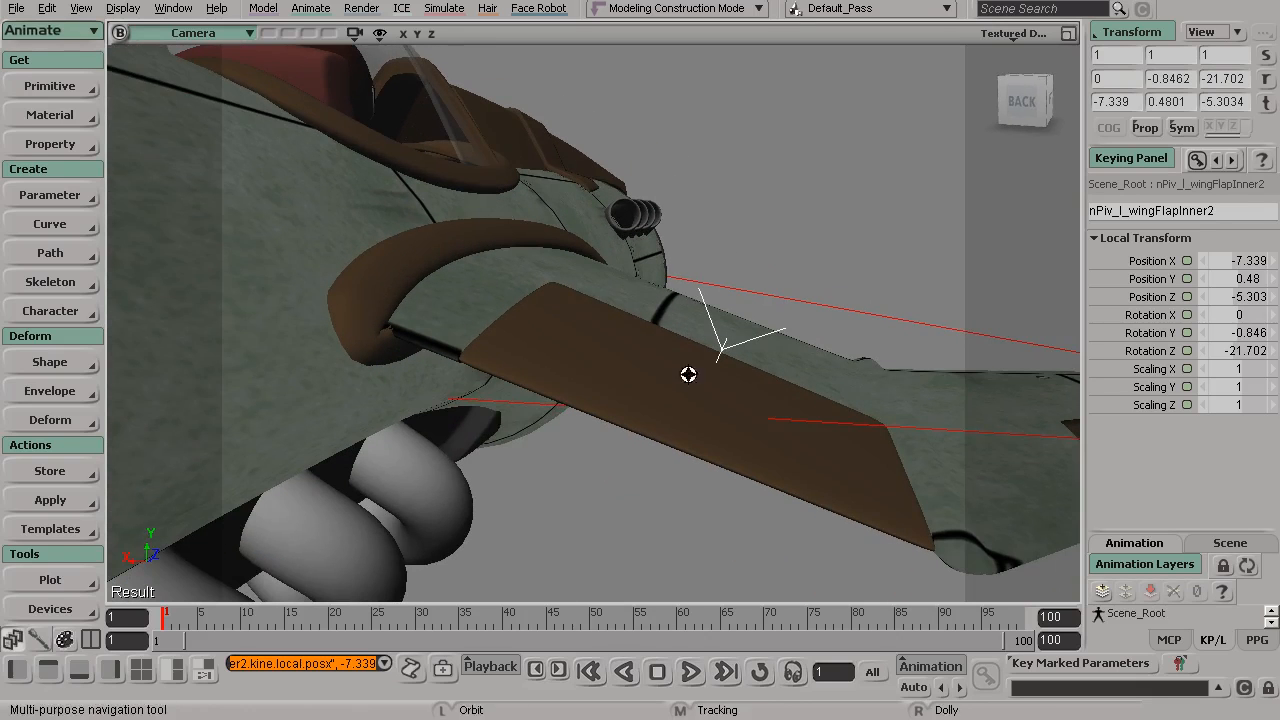
click(1233, 351)
click(1232, 352)
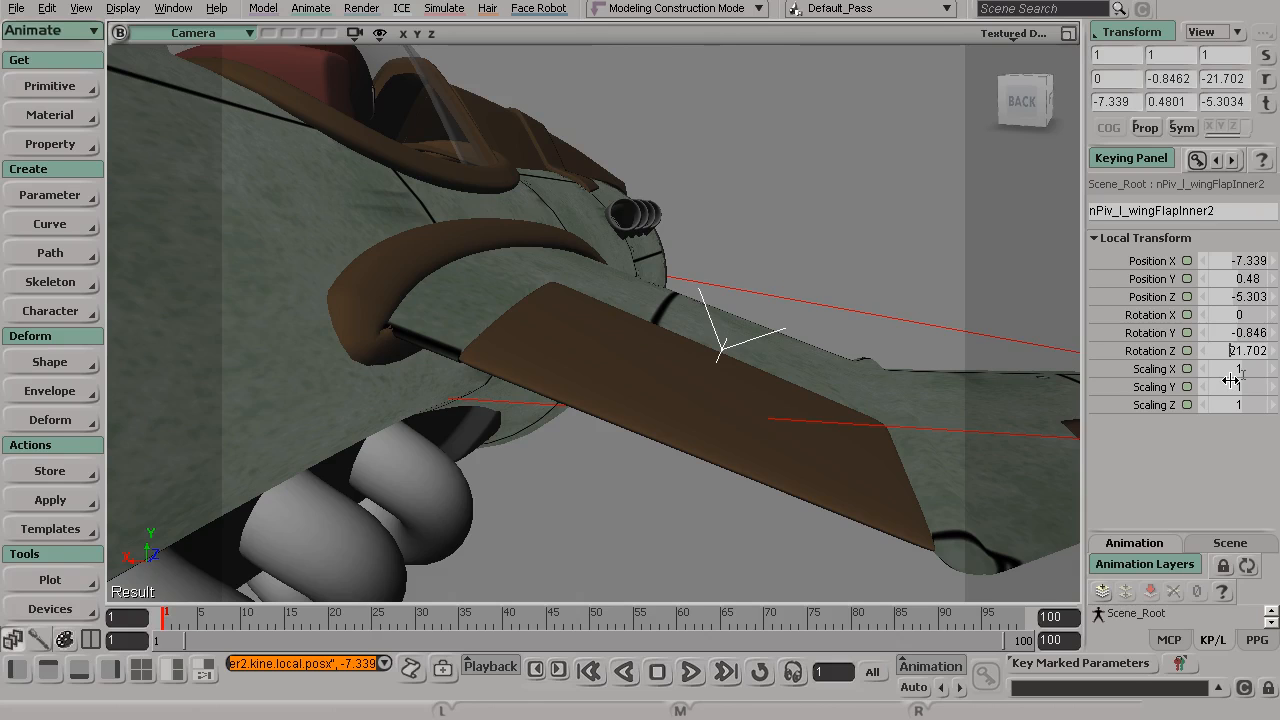
key(Return)
Step: Set the Y rotation of the right inner flap's null to 0.846 so it follows the hinge edge
key(s)
drag(731, 408, 631, 477)
middle_drag(631, 477, 597, 356)
right_drag(597, 356, 803, 400)
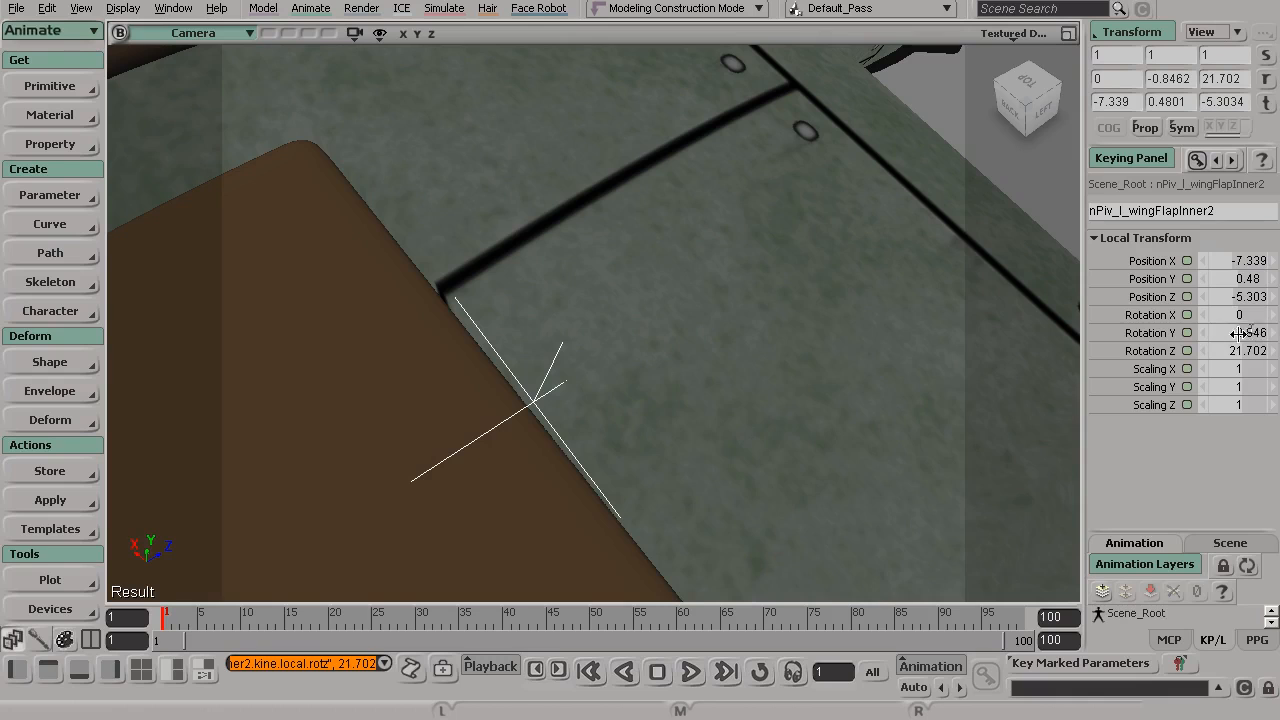
click(1240, 333)
key(Escape)
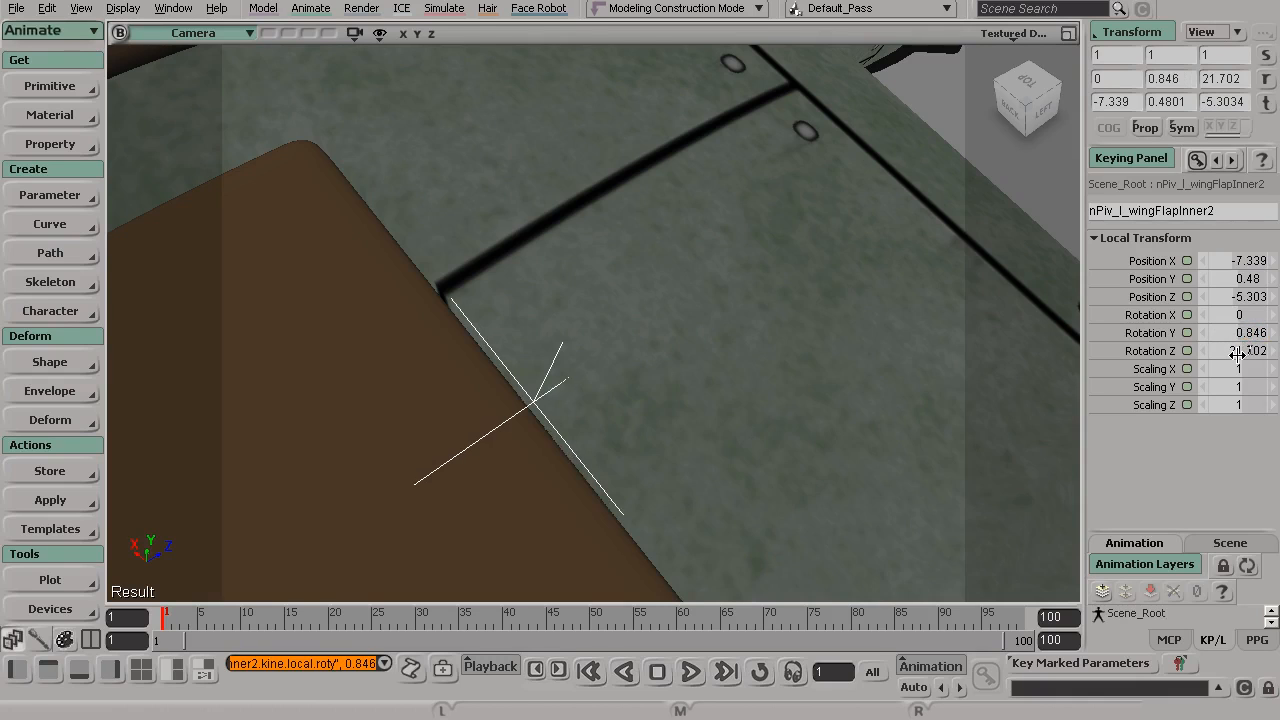
Step: Duplicate the left outer flap's pivot null and set the copy's X position to -15.553
key(s)
drag(630, 345, 463, 297)
key(space)
key(s)
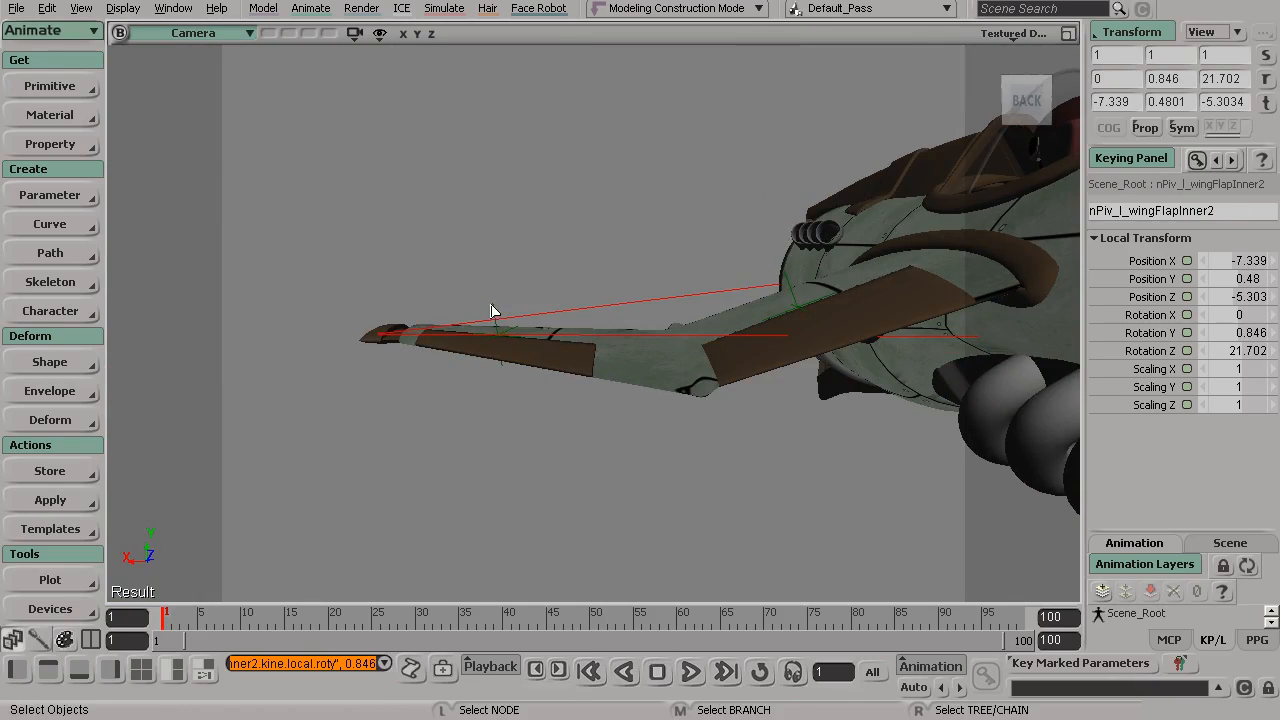
click(496, 314)
key(s)
drag(546, 306, 800, 327)
key(s)
click(1240, 261)
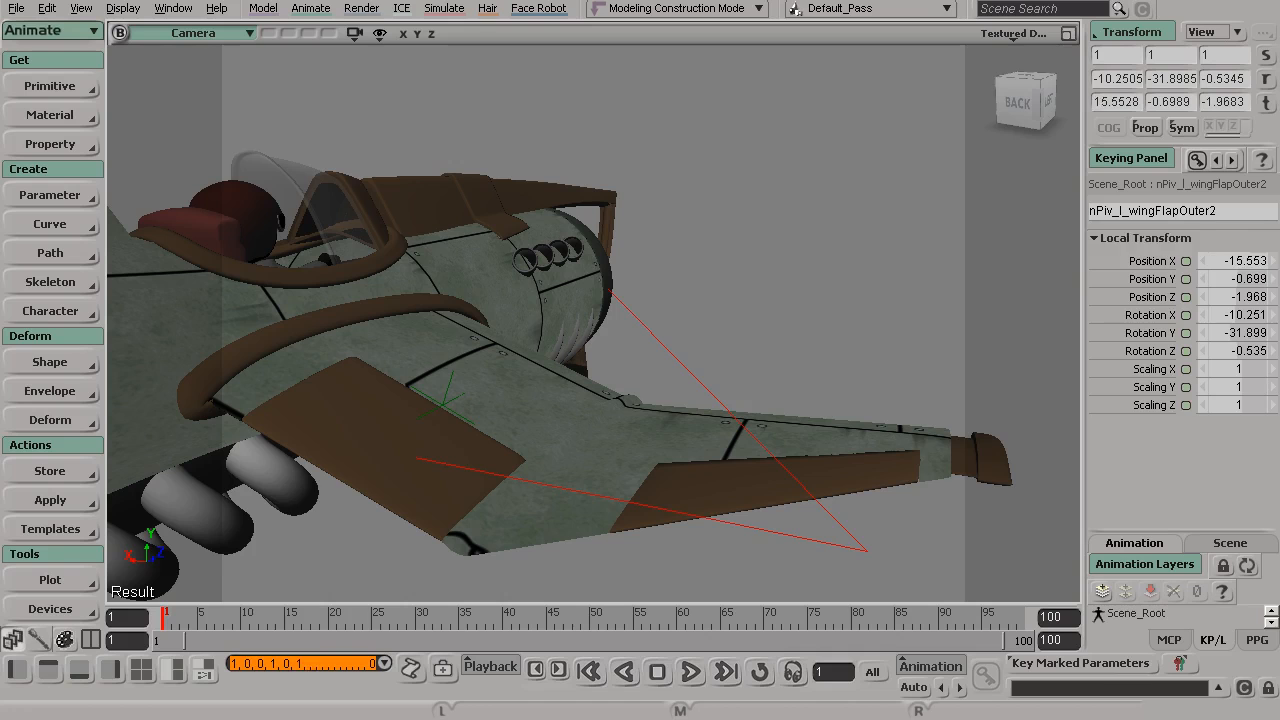
key(Return)
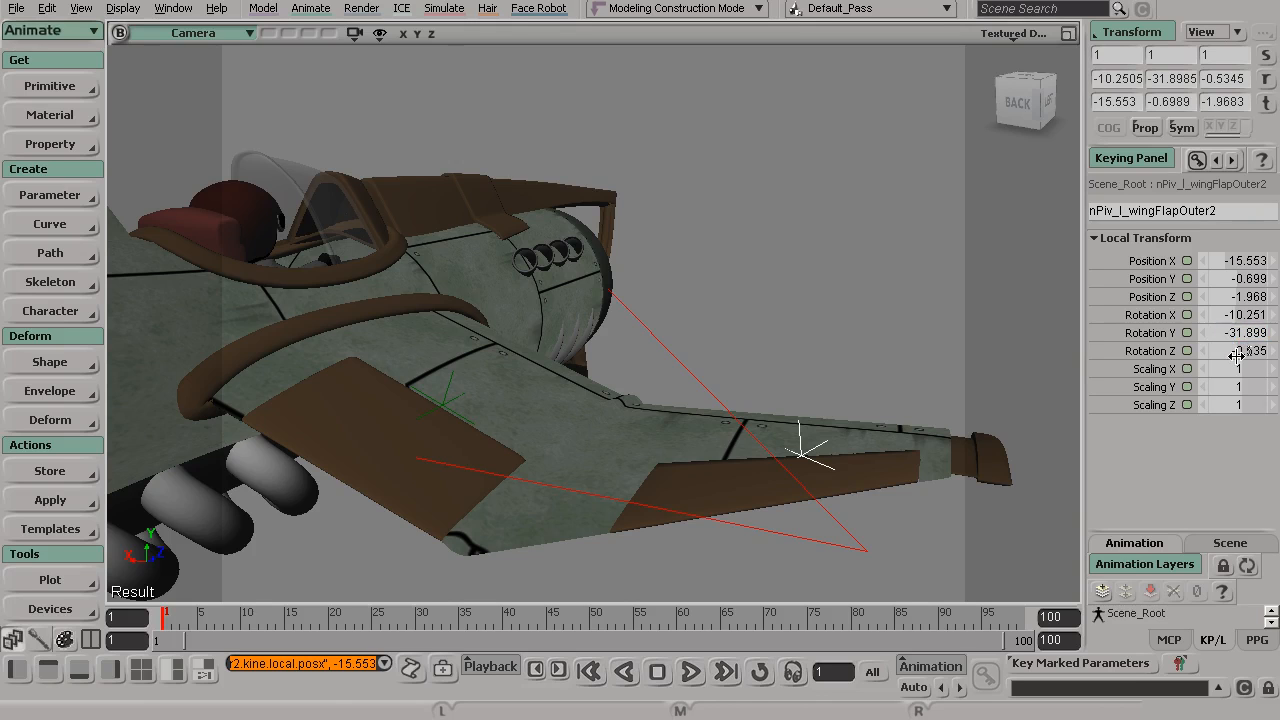
Step: Set the right outer flap null's Y rotation to 31.899 and its Z rotation to 0.535
key(Return)
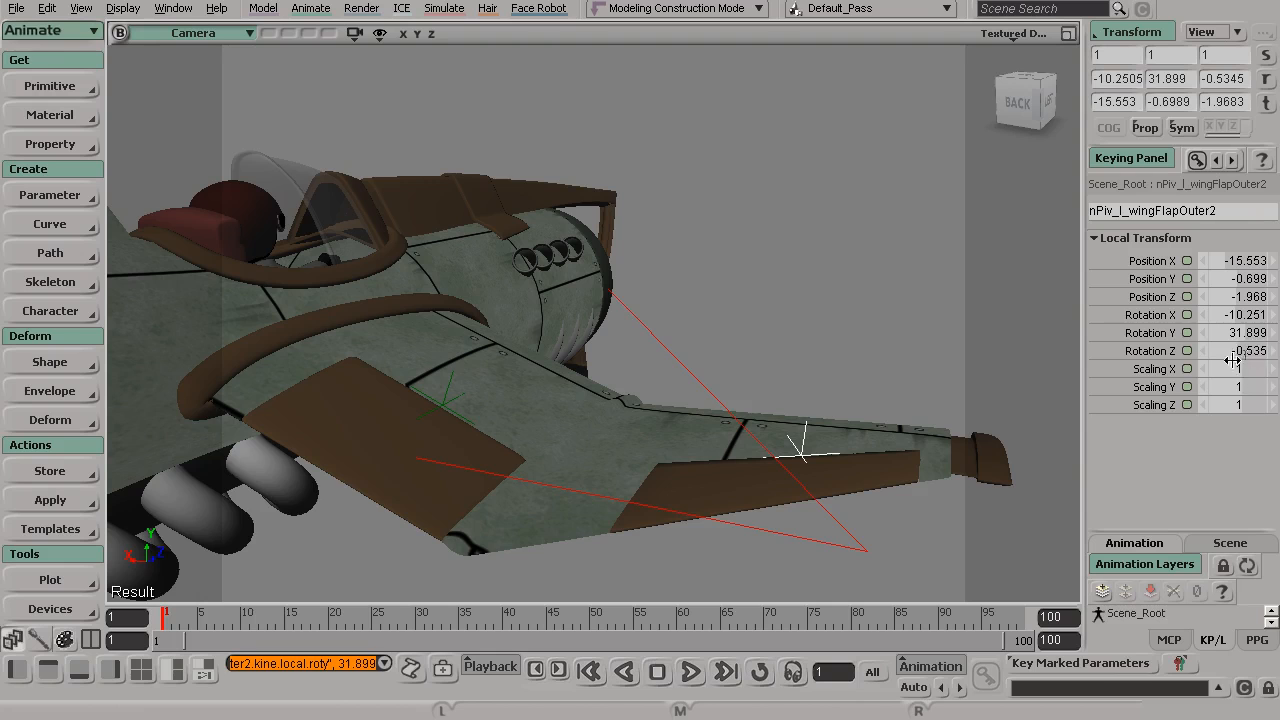
click(1238, 352)
click(1238, 351)
key(Return)
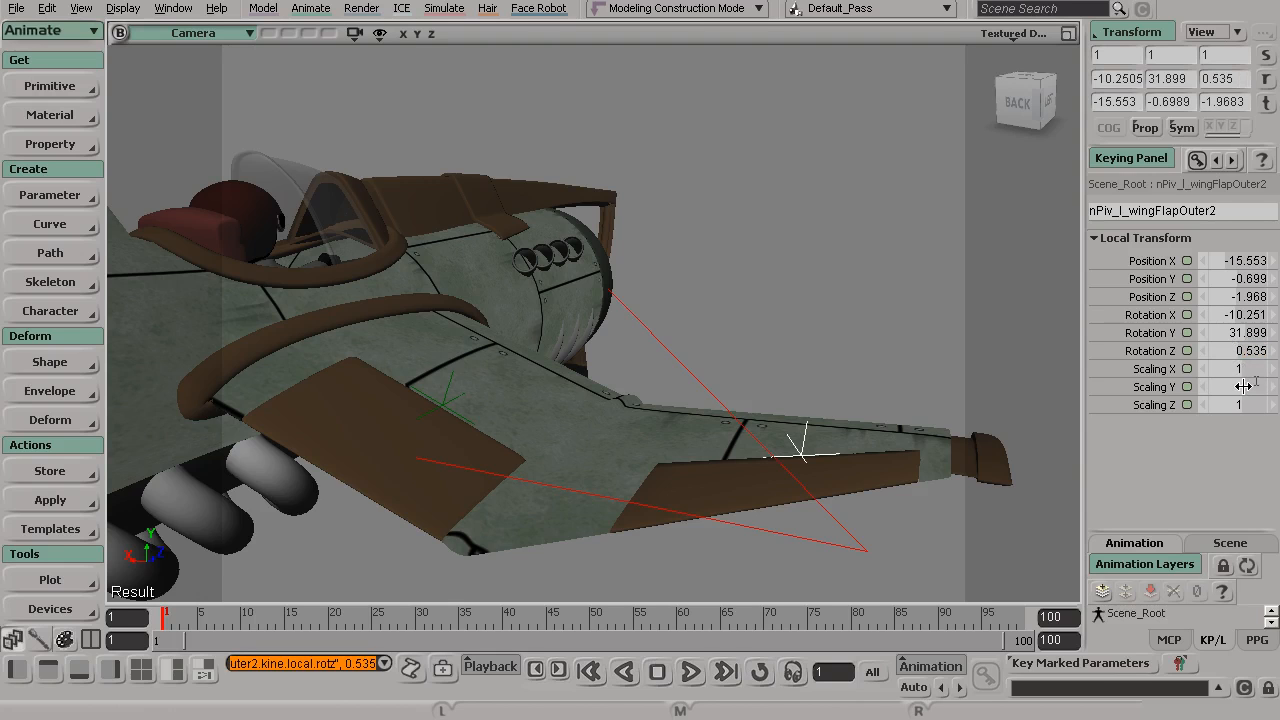
Step: Rename the null on the right outer flap as nPiv_r_wingFlapOuter01
key(s)
drag(734, 380, 636, 275)
right_drag(636, 275, 622, 345)
drag(622, 345, 628, 316)
drag(905, 315, 713, 298)
key(Return)
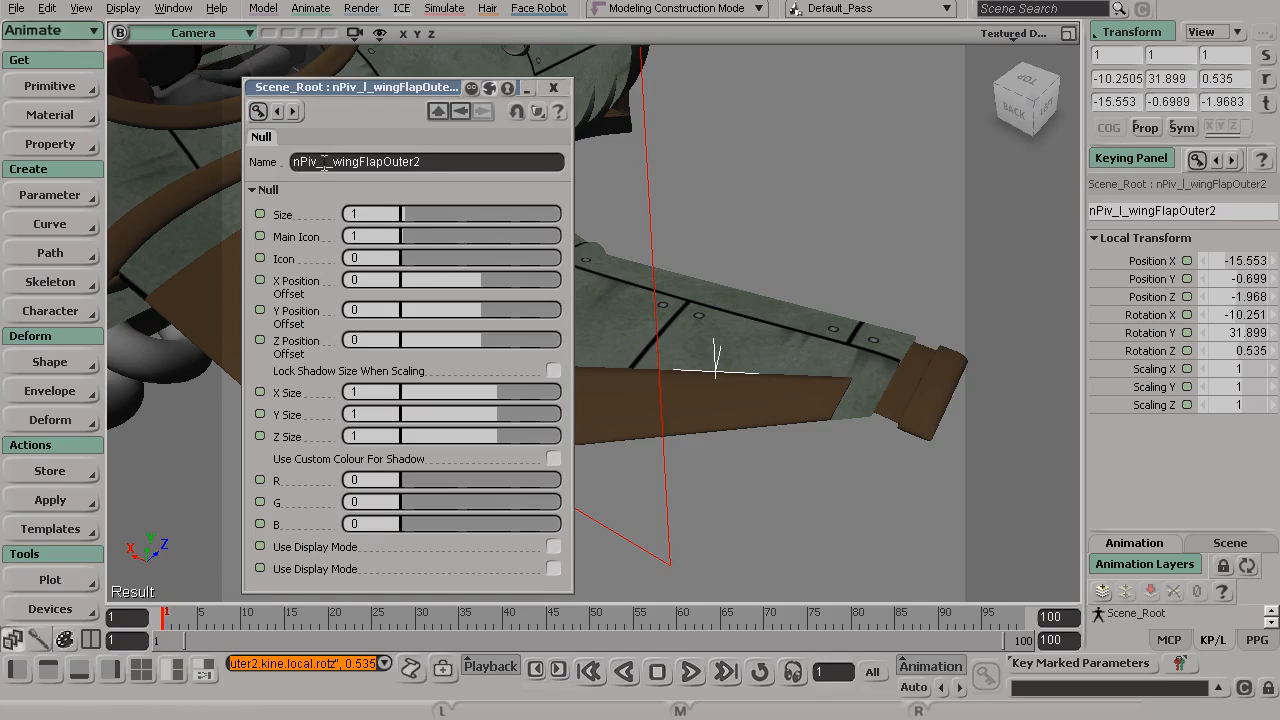
double_click(324, 163)
click(324, 162)
text(r)
drag(414, 161, 428, 162)
key(Return)
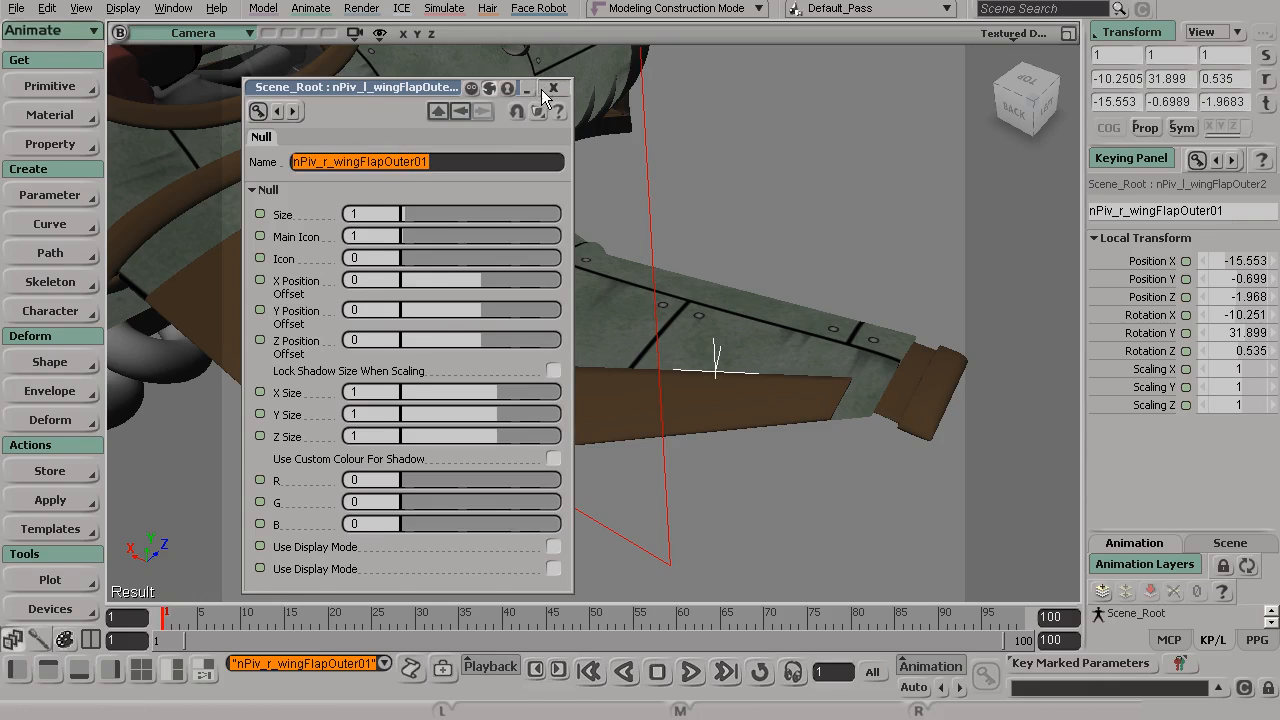
Step: Rename the null on the right inner flap as nPiv_r_wingFlapInner01 and clear the selection
drag(412, 89, 841, 89)
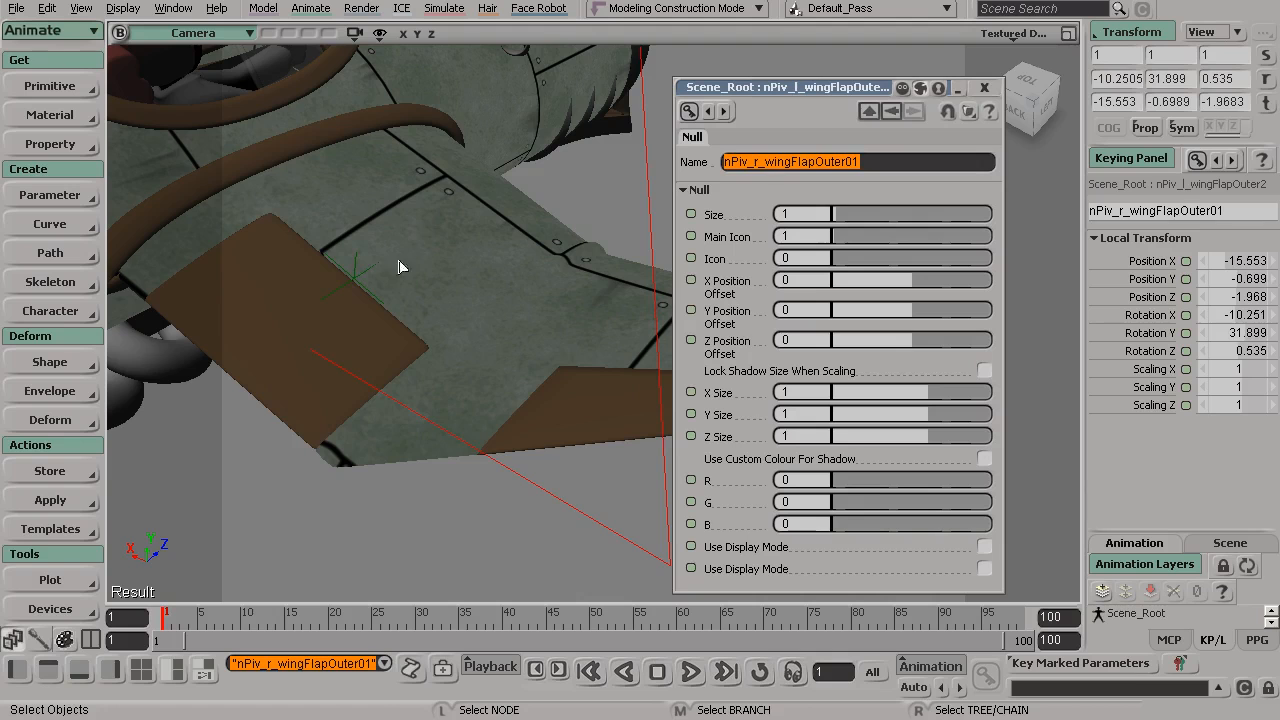
click(360, 280)
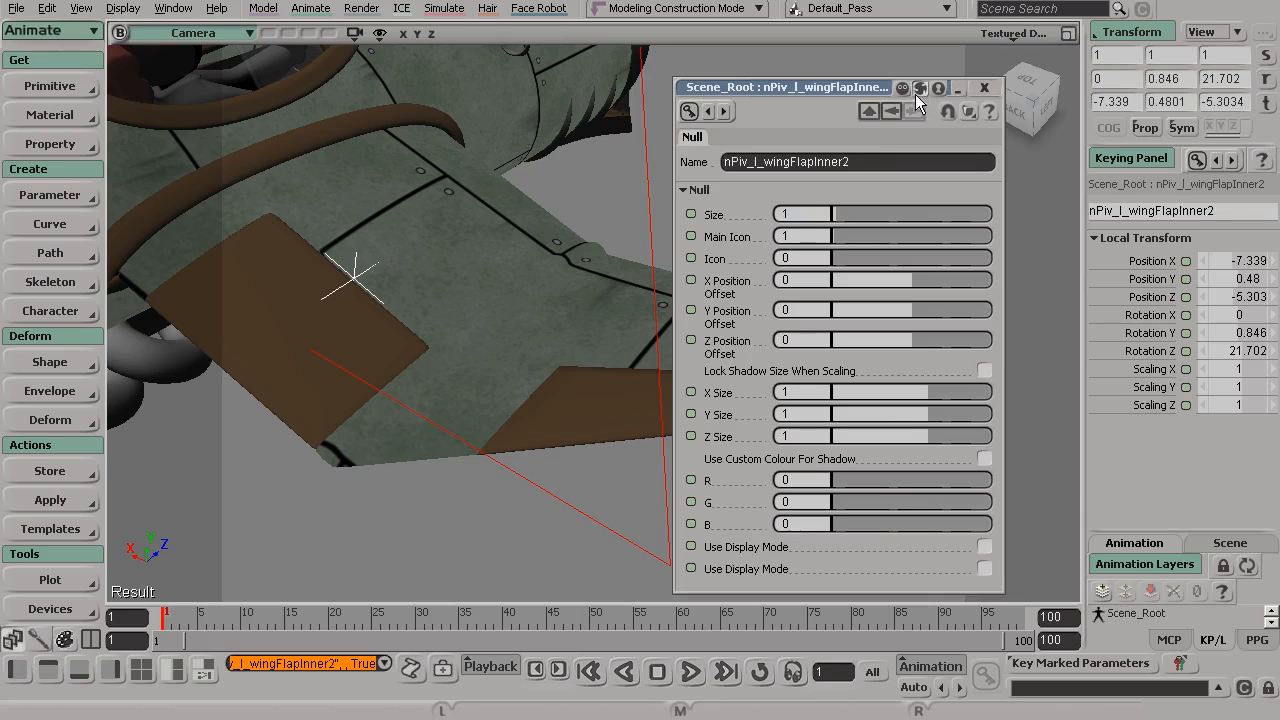
click(808, 164)
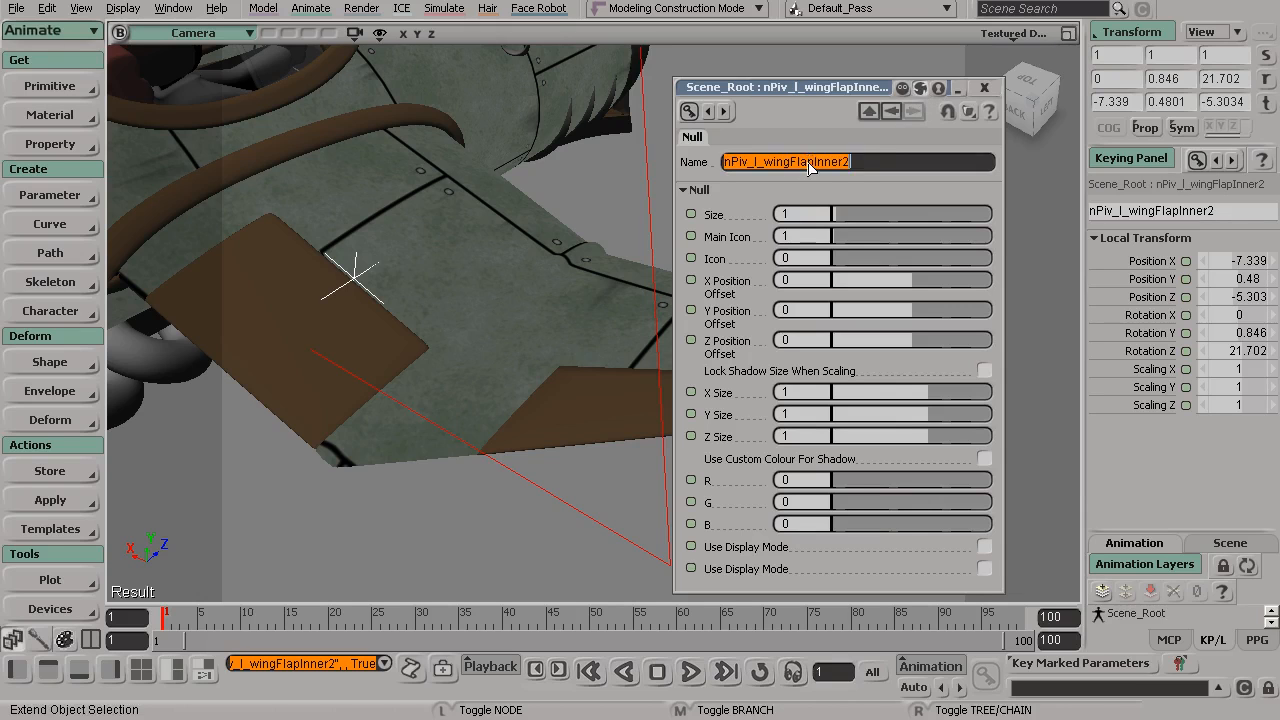
text(nPiv_r_wingFlapOuter01)
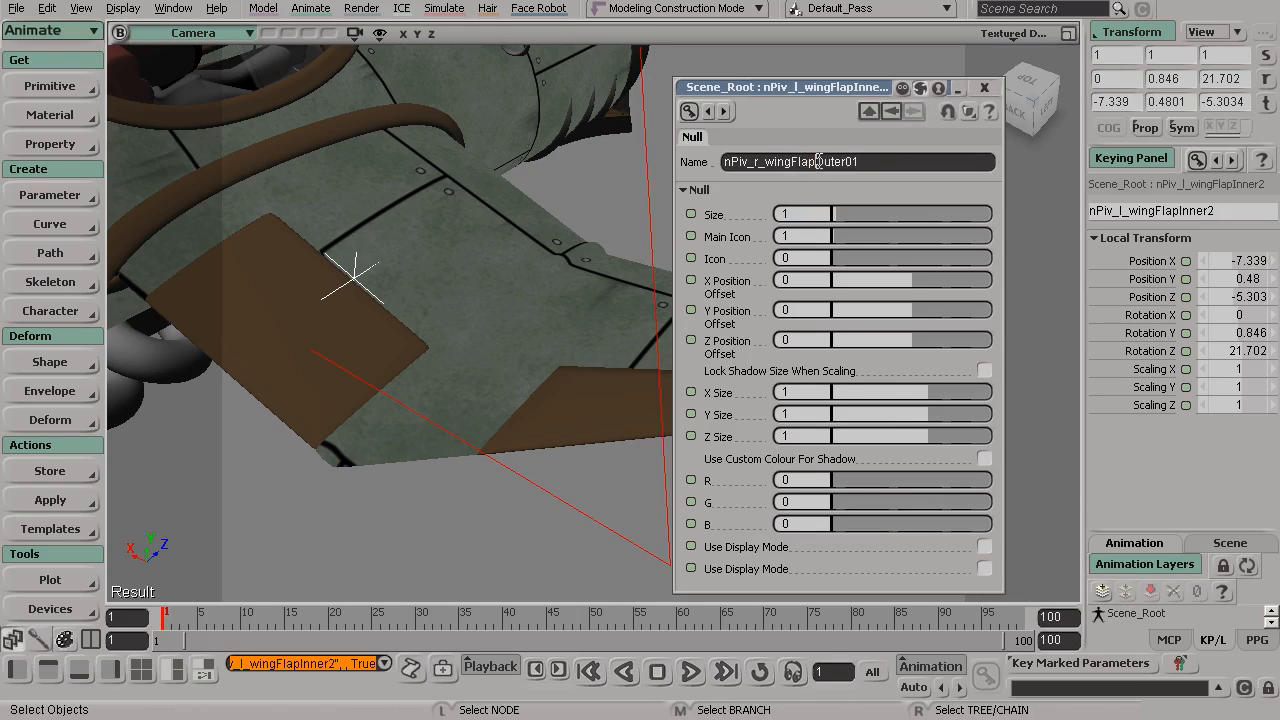
key(BackSpace)
key(Return)
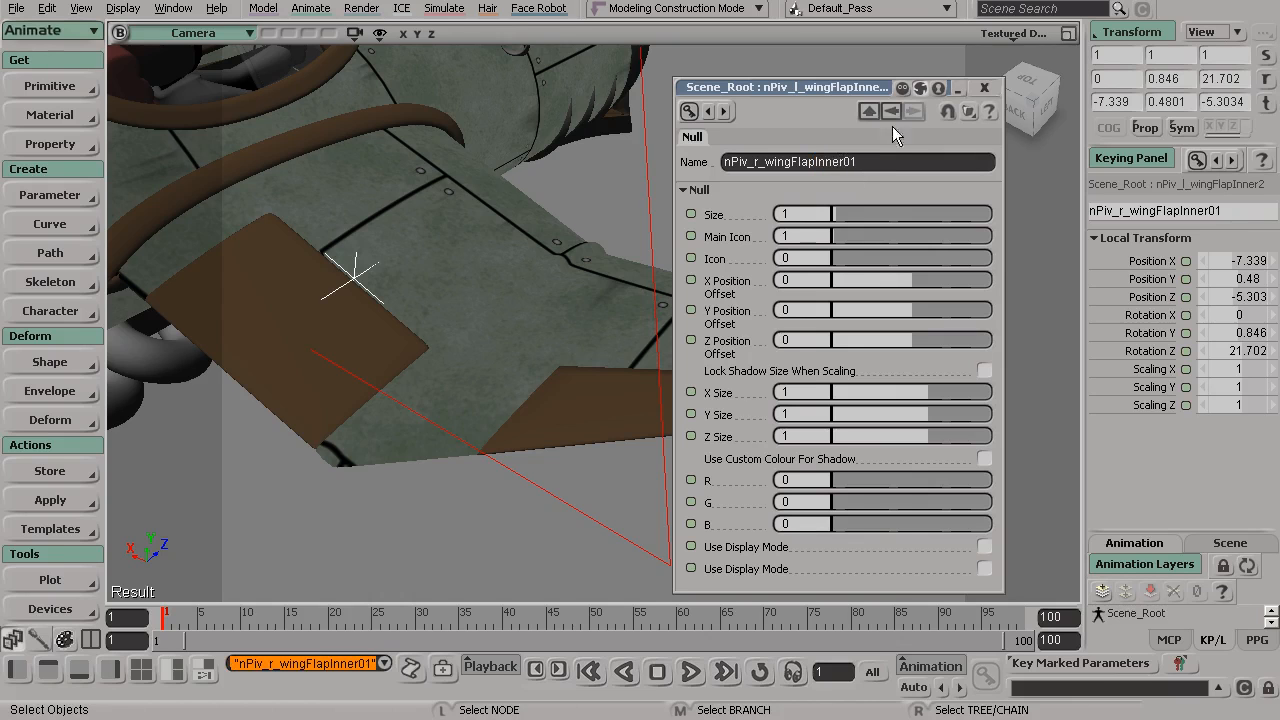
click(984, 88)
click(766, 257)
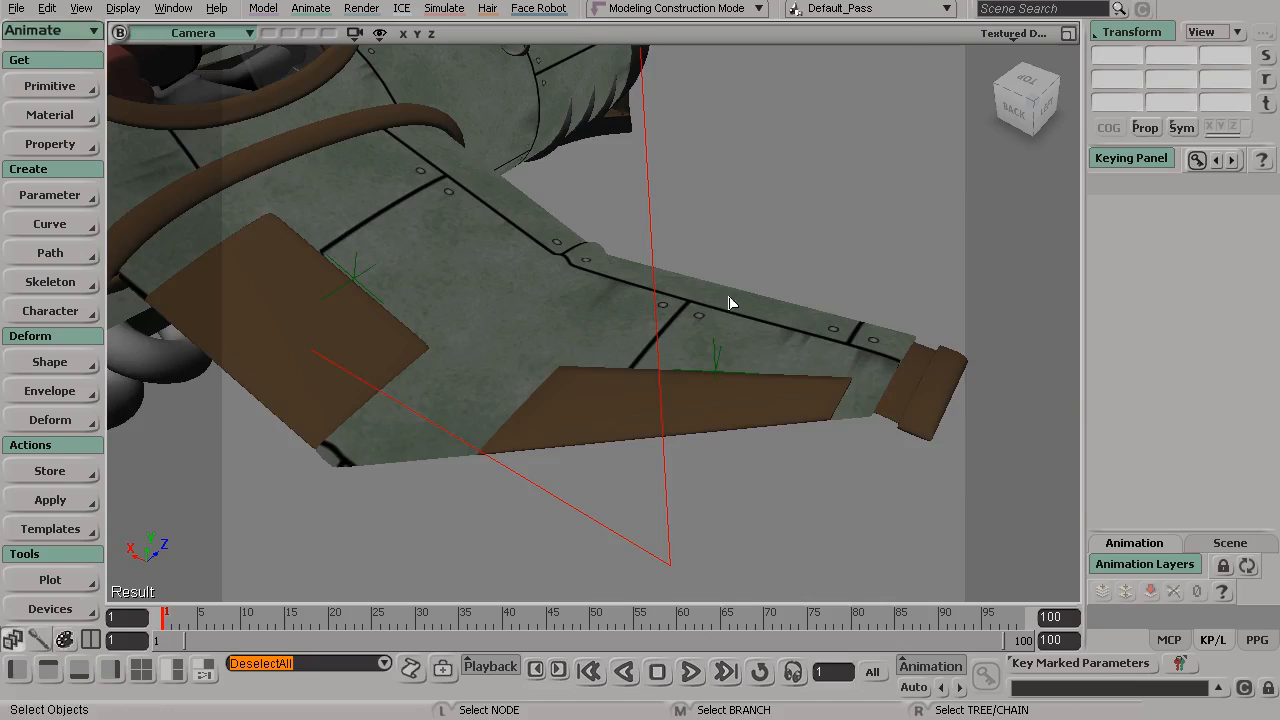
Step: Parent the right inner and outer flap pivot nulls under the right wing
key(s)
middle_drag(654, 266, 671, 283)
drag(671, 283, 735, 280)
click(500, 283)
drag(506, 283, 631, 340)
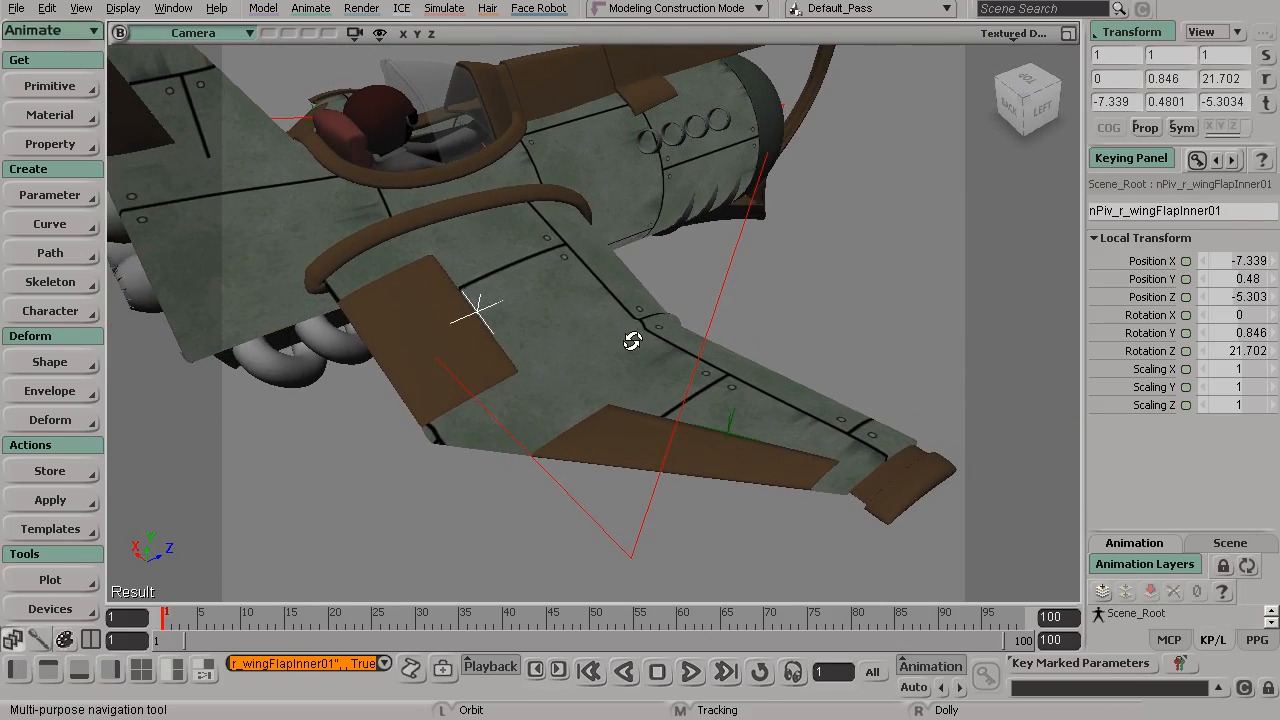
key(space)
click(583, 325)
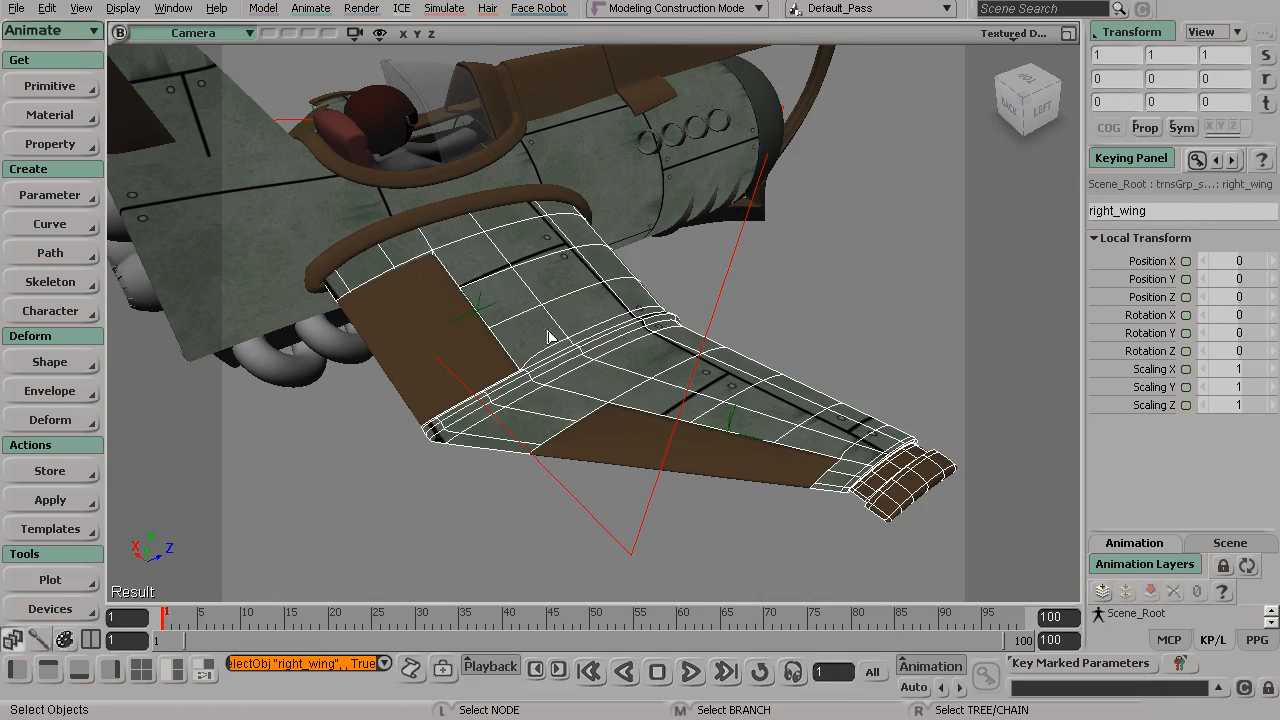
key(s)
drag(546, 346, 567, 317)
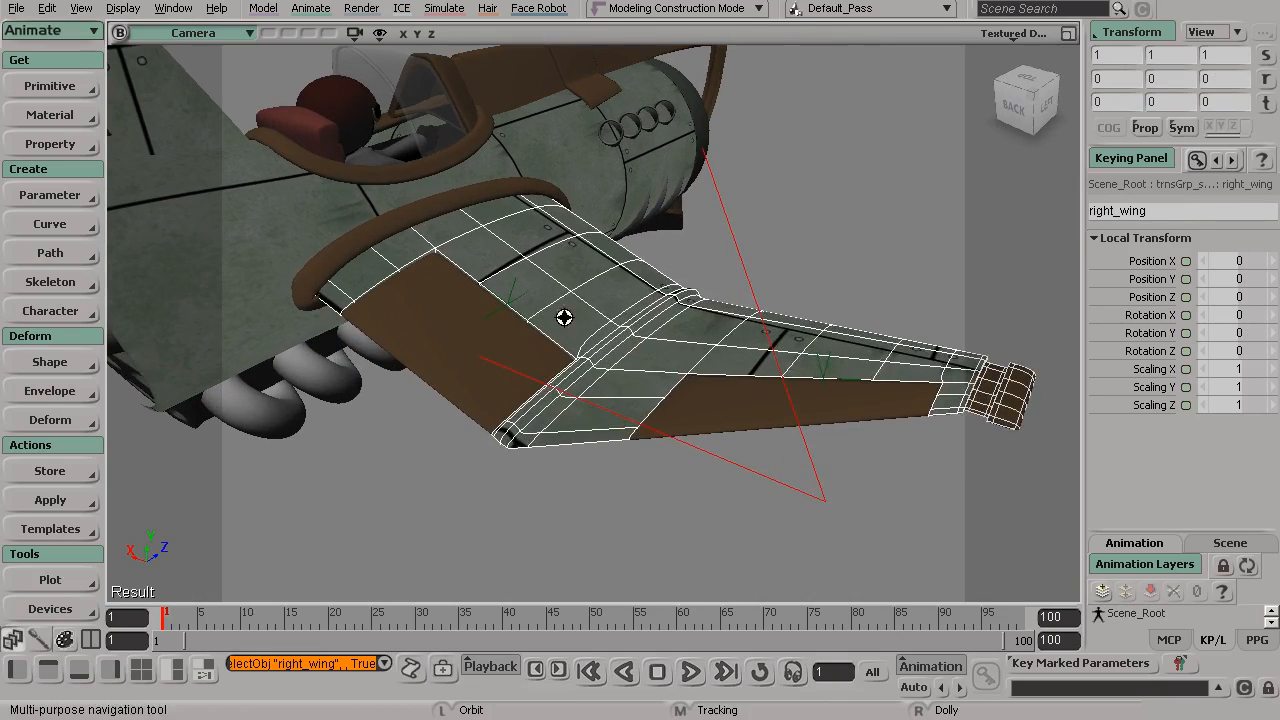
click(511, 303)
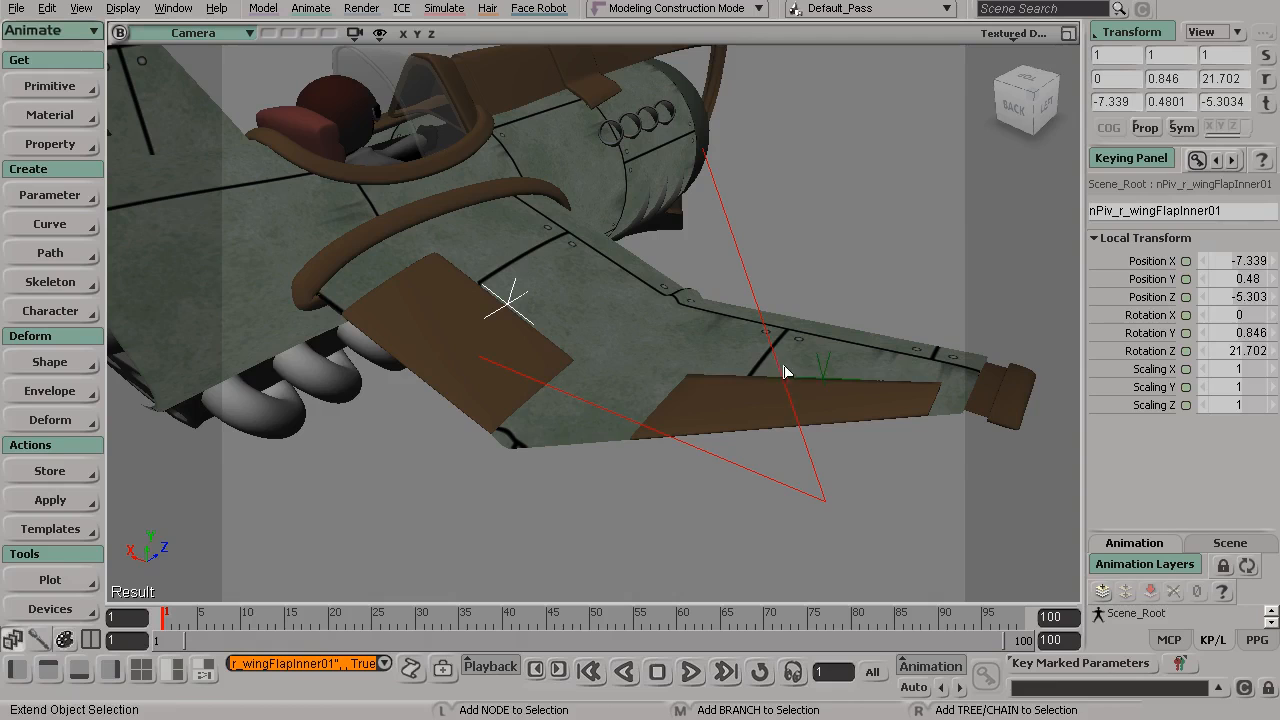
shift+click(824, 376)
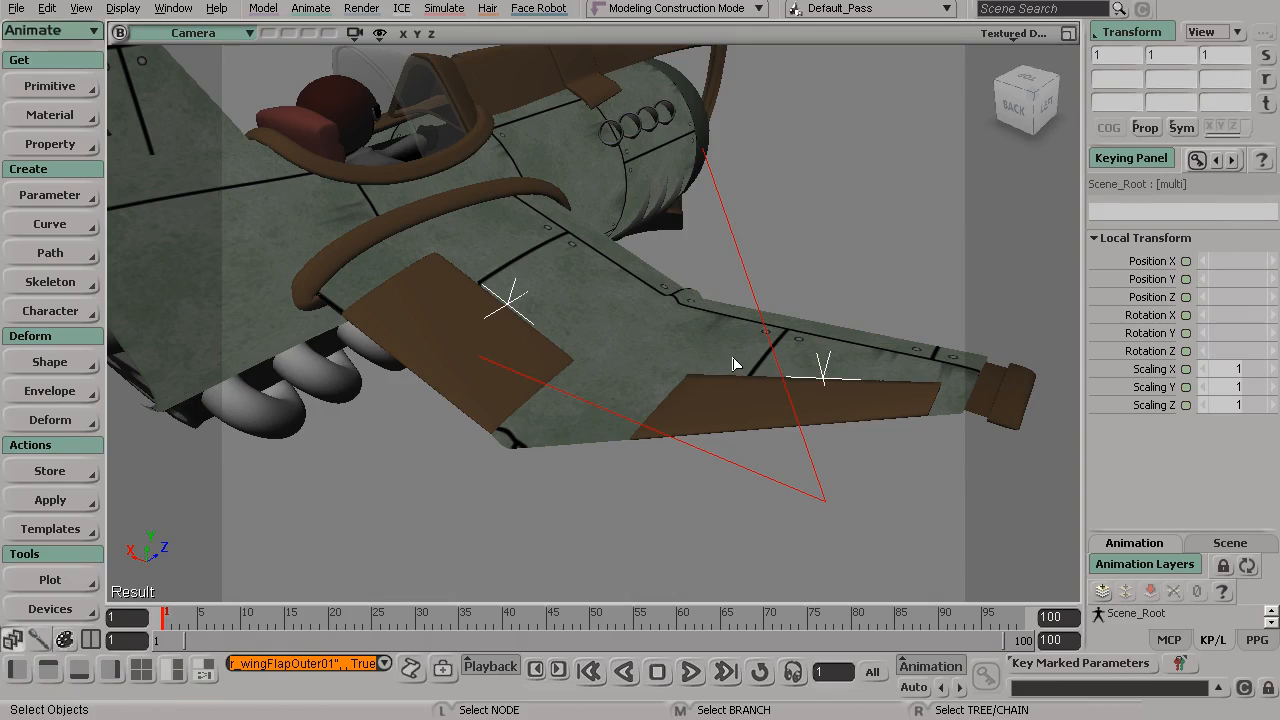
key(slash)
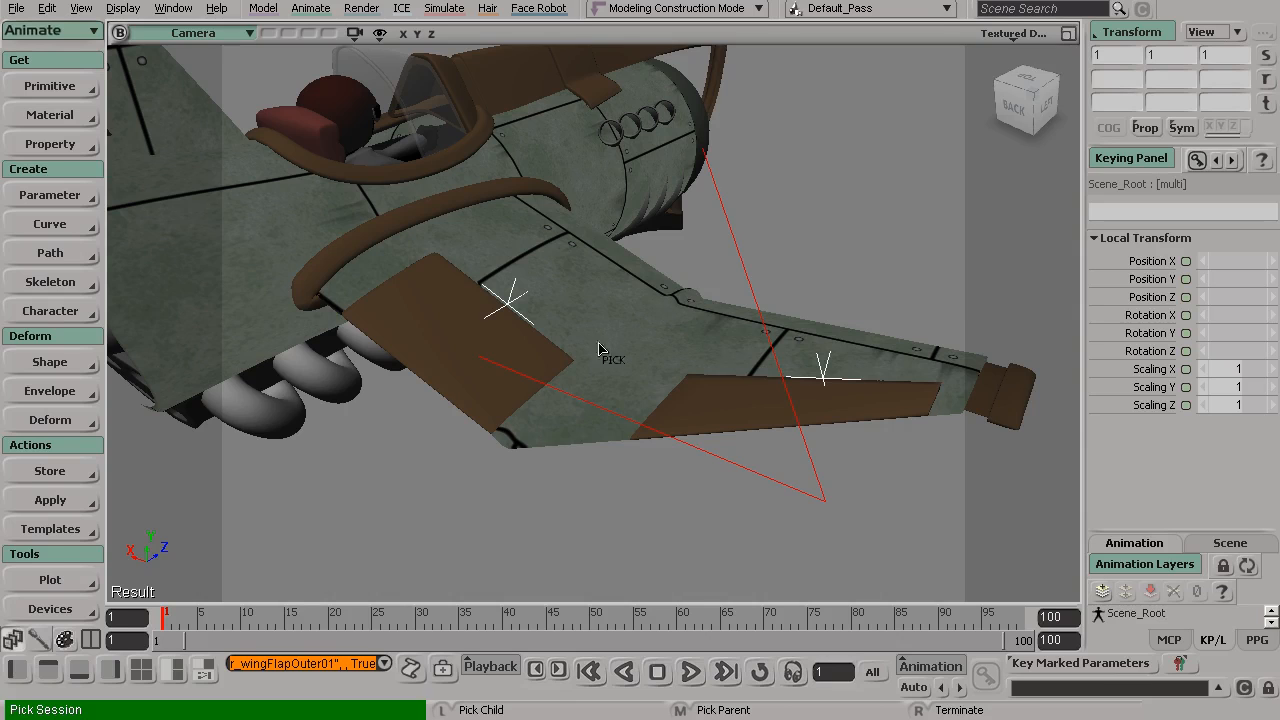
click(643, 328)
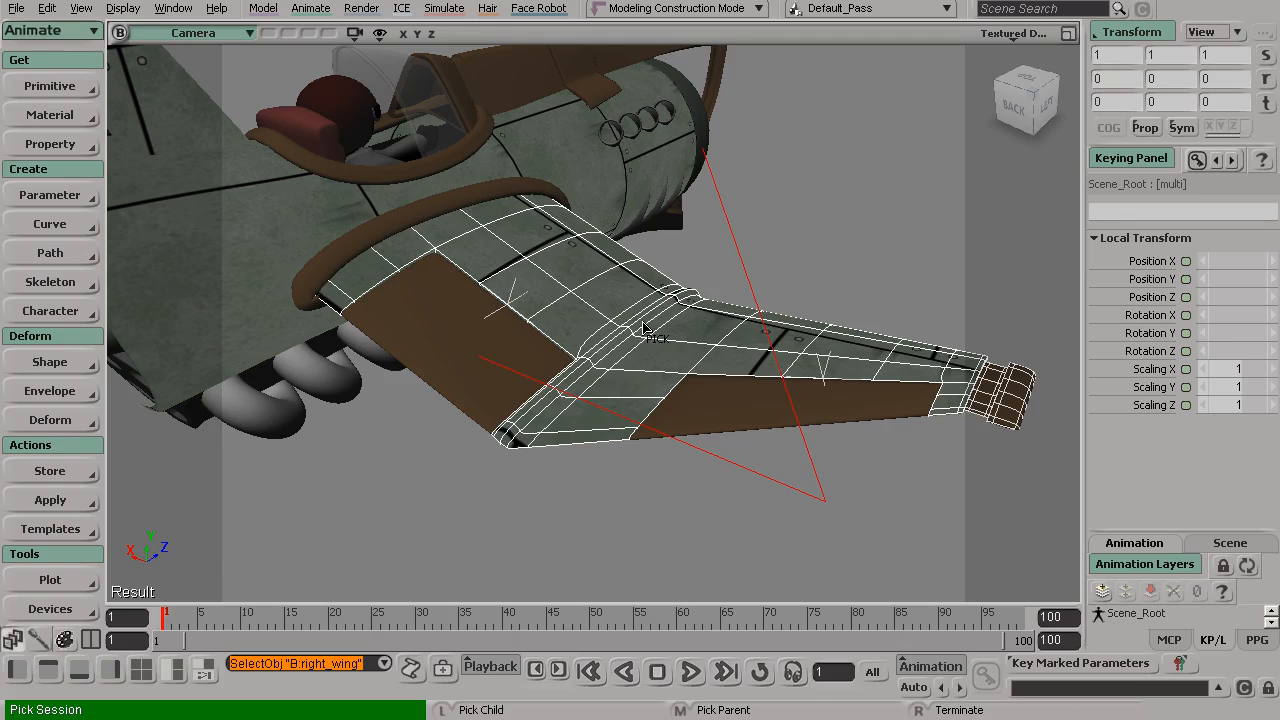
right_click(855, 240)
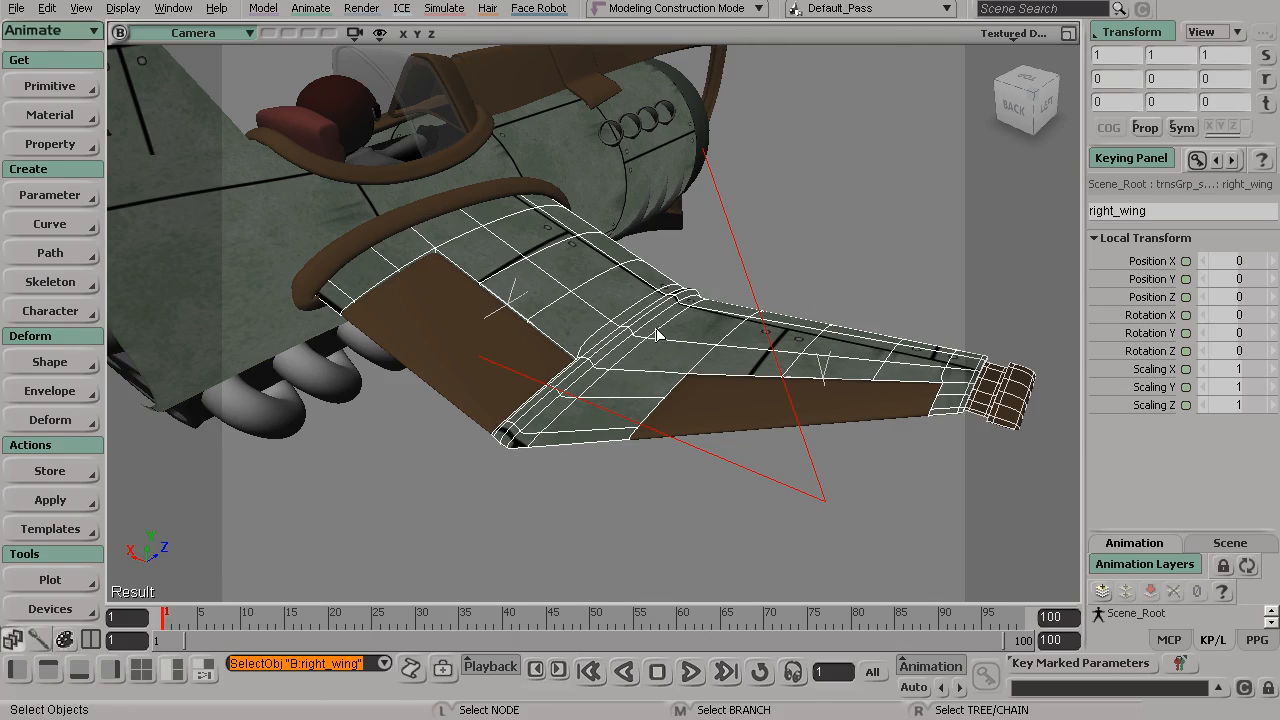
Step: Set a neutral pose on both right flap nulls and clear the selection
click(515, 297)
key(shift)
shift+click(824, 378)
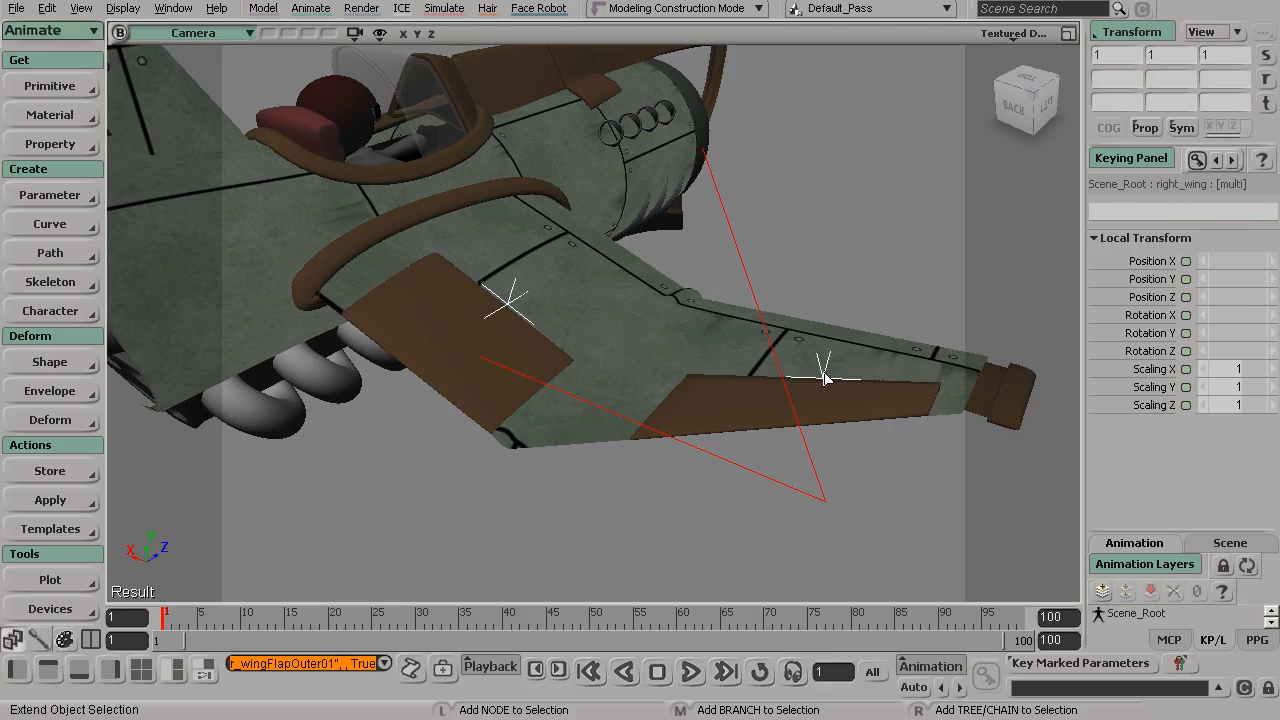
click(1129, 36)
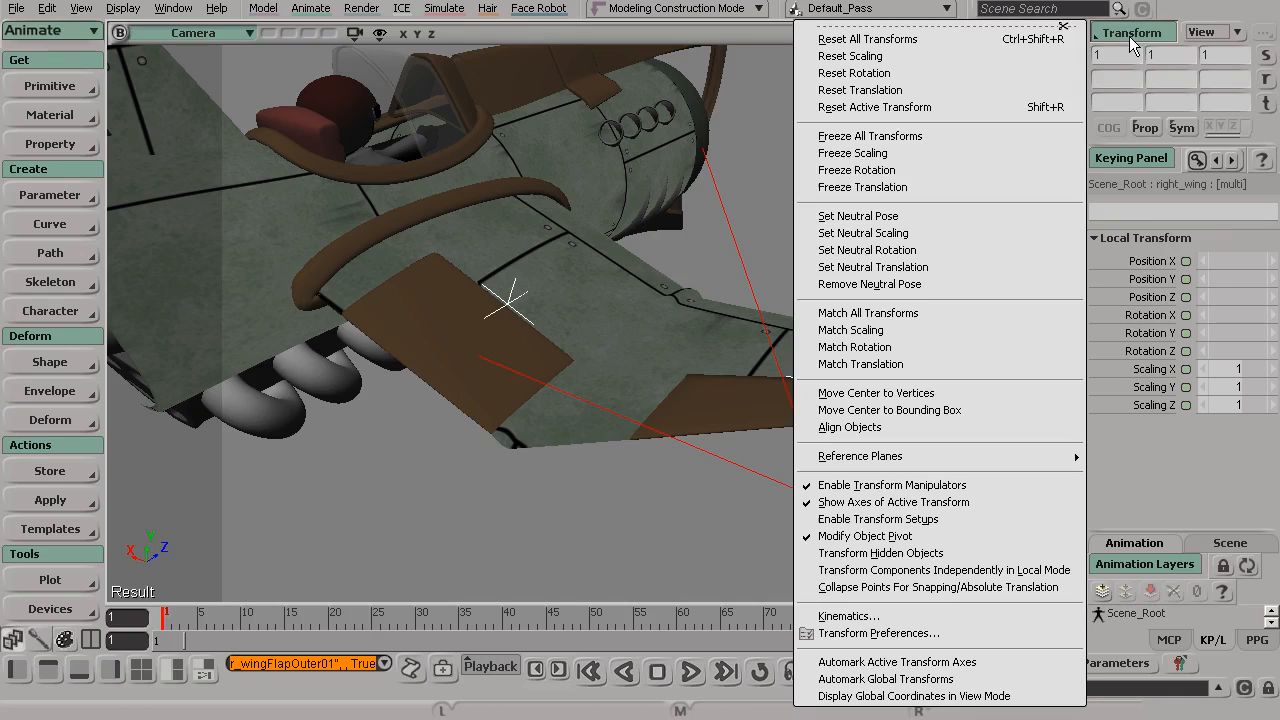
click(932, 218)
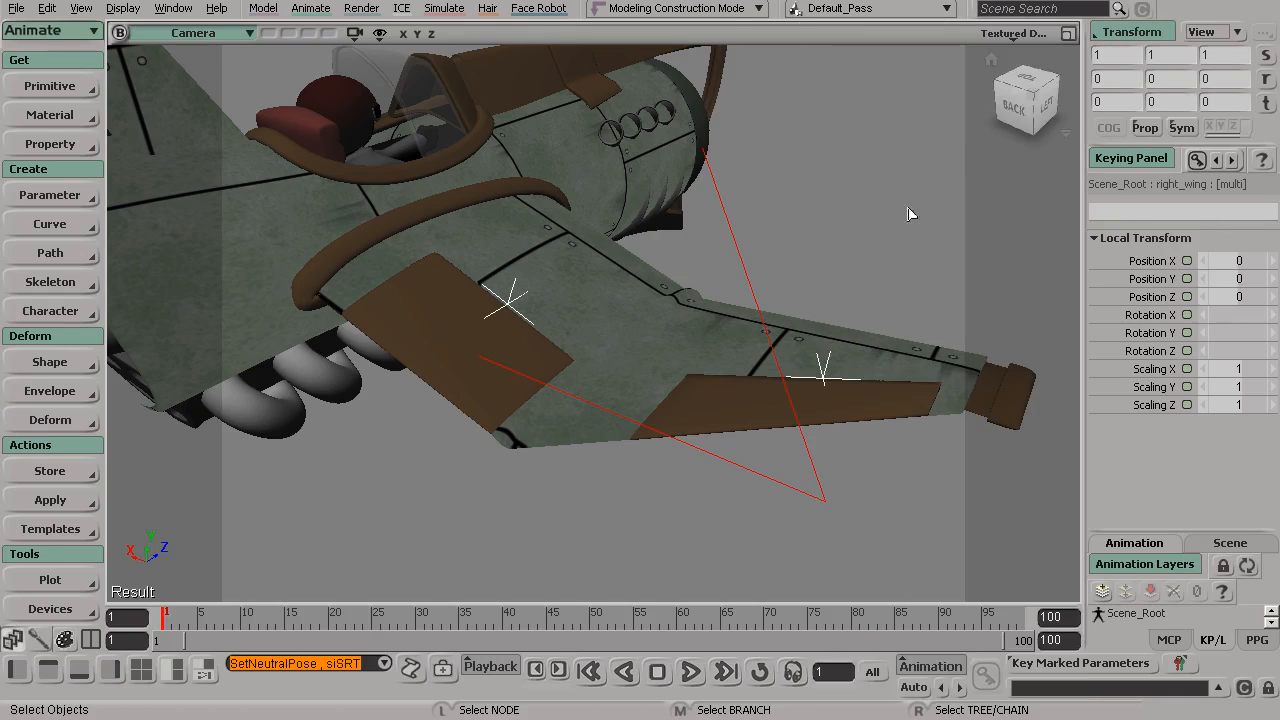
click(812, 249)
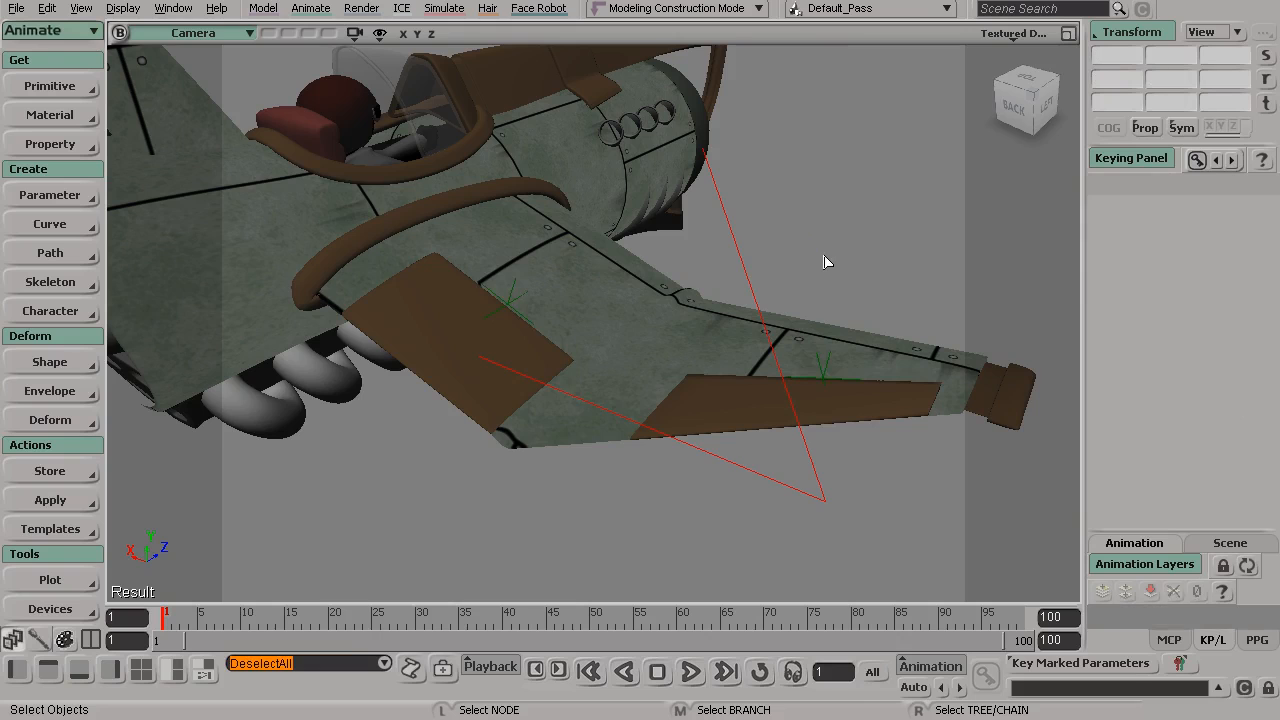
Step: Check the local transform values of the right inner and outer flap nulls after the neutral pose
click(510, 304)
click(826, 380)
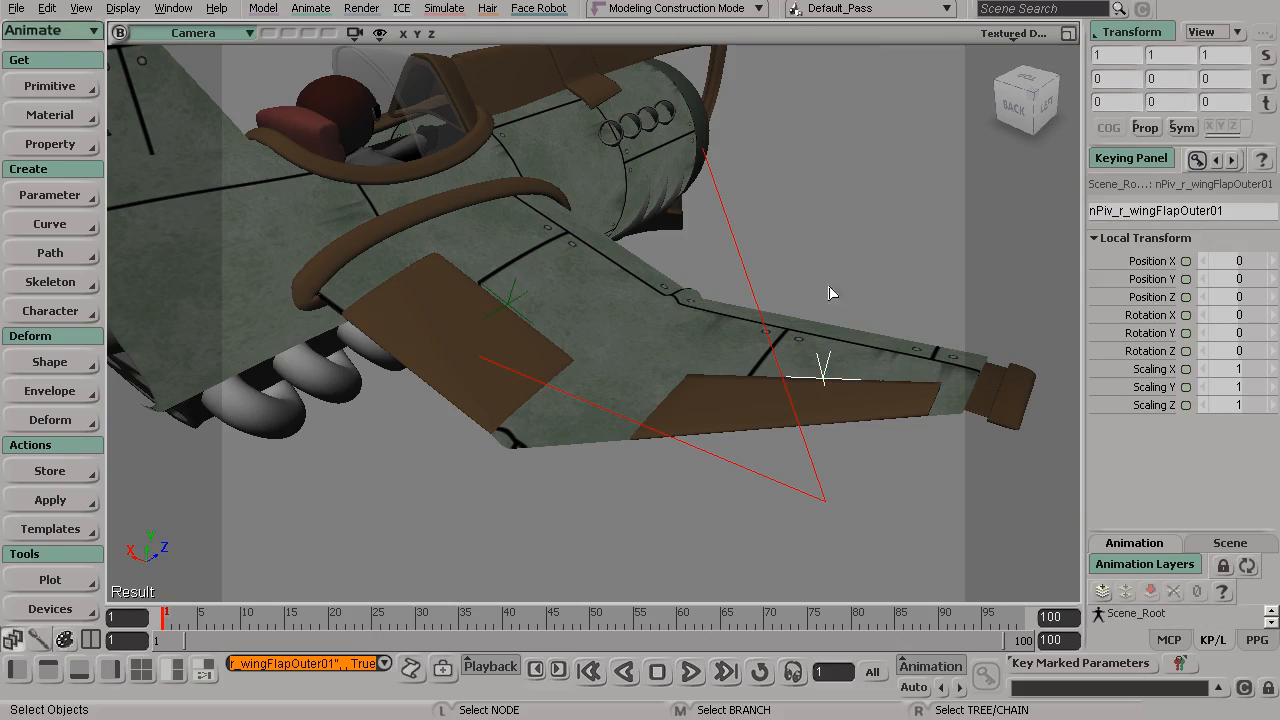
click(508, 303)
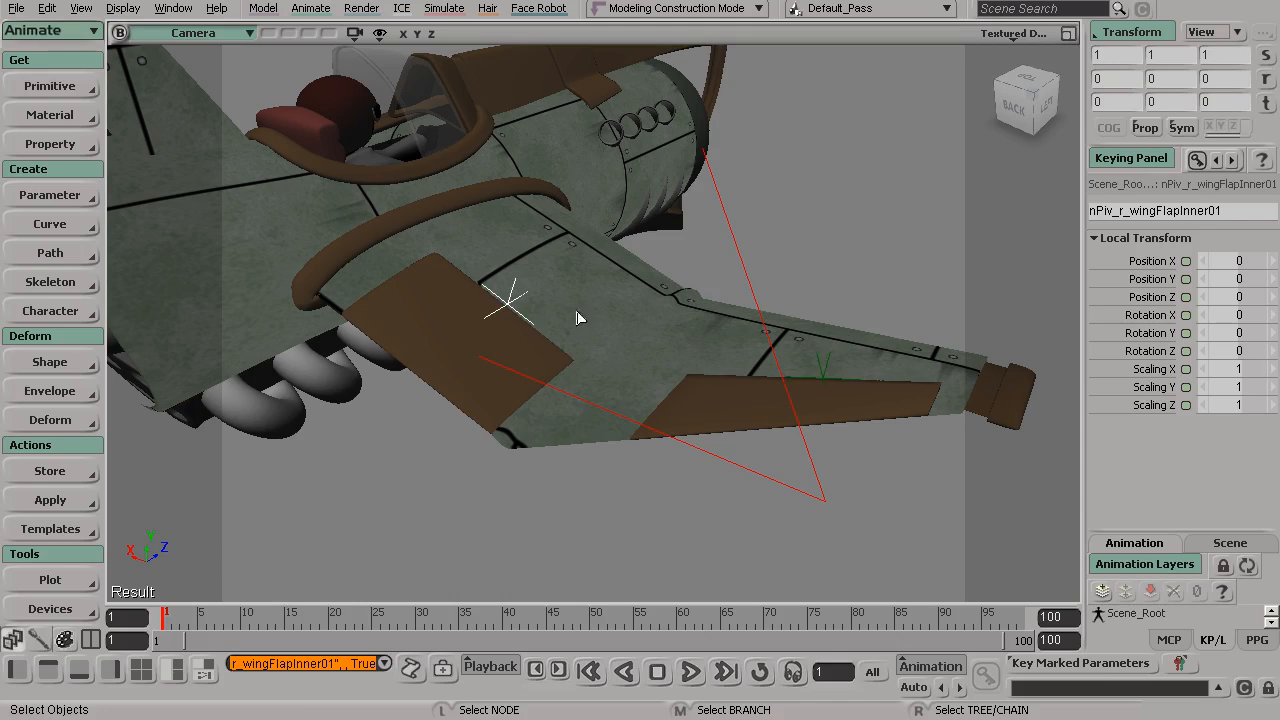
click(824, 378)
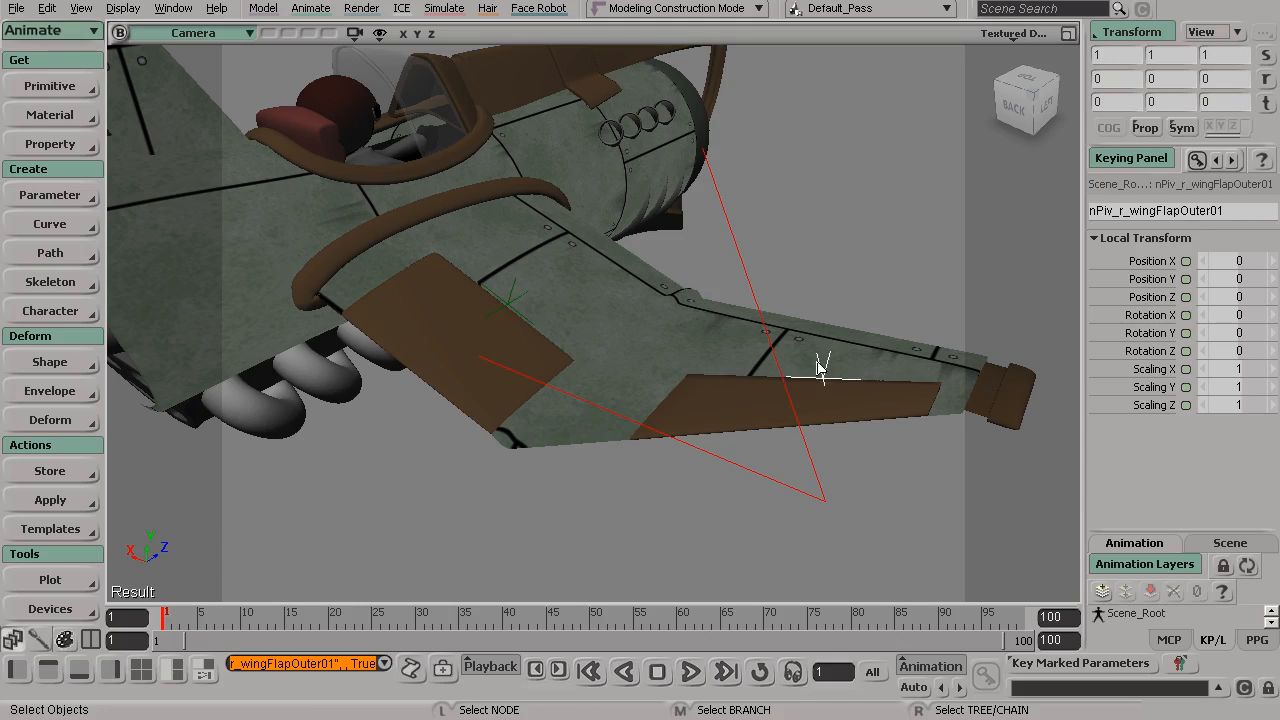
key(s)
scroll(837, 380, up, 5)
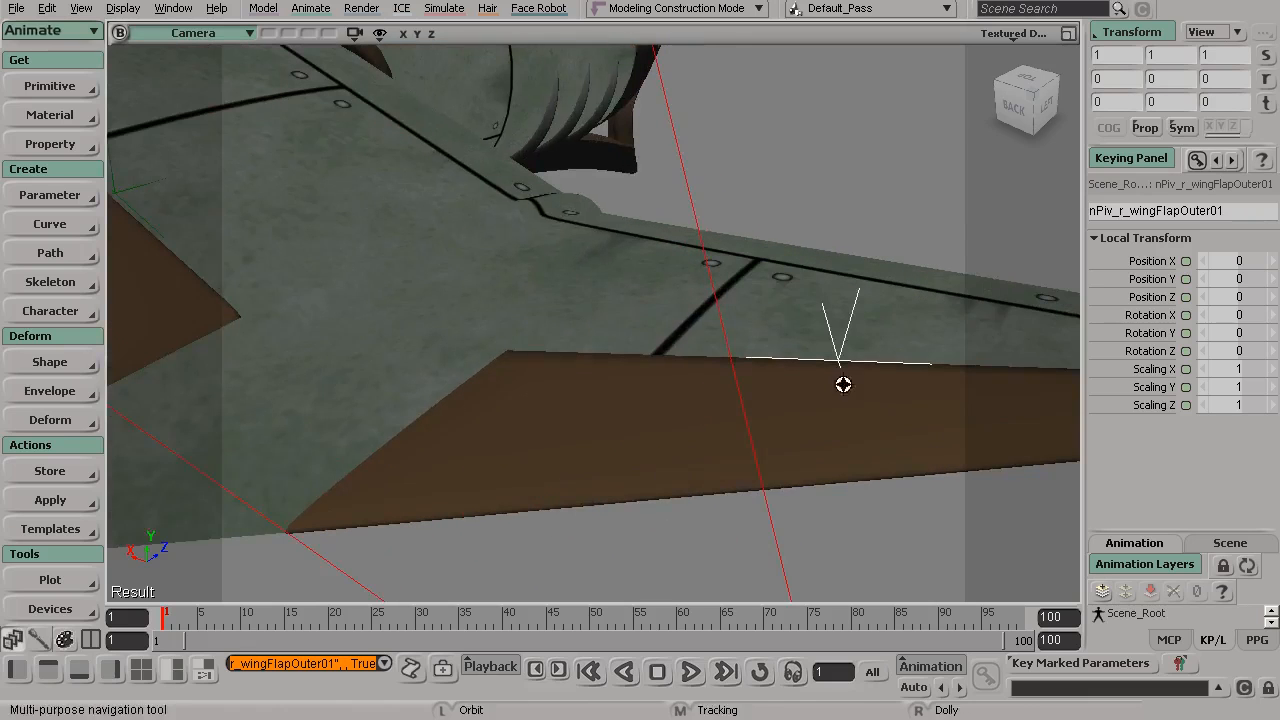
click(849, 434)
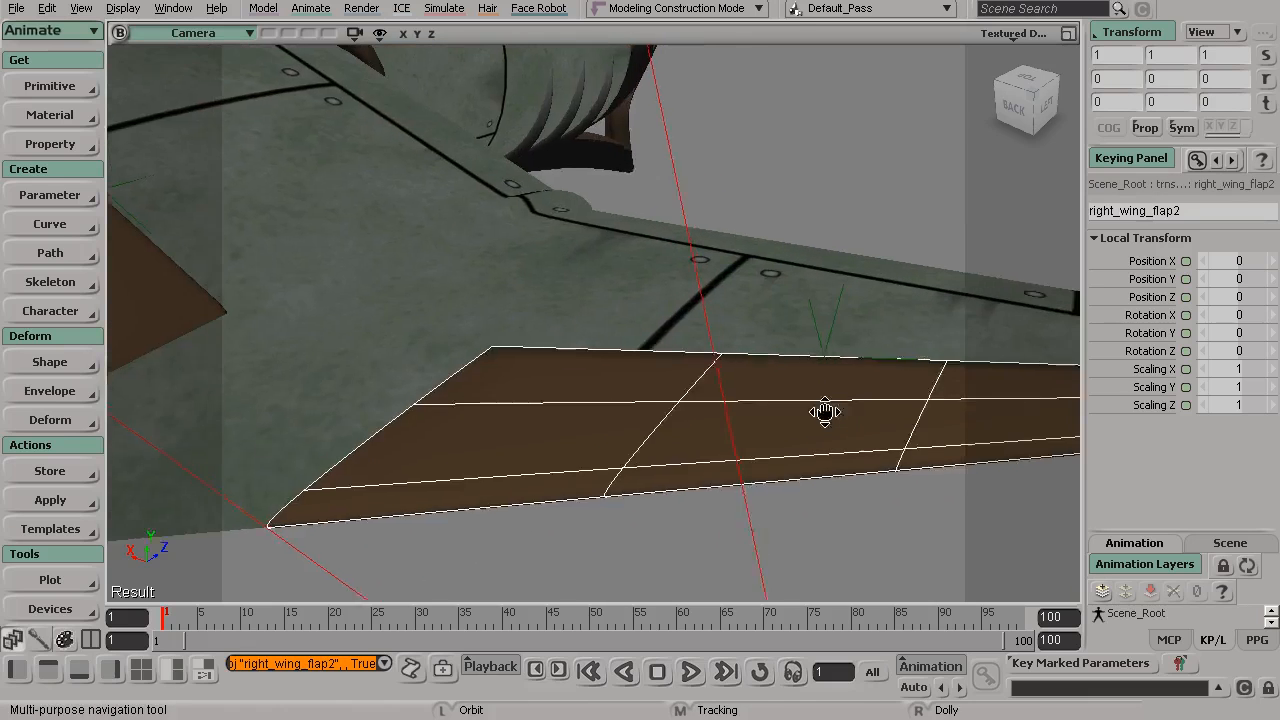
scroll(824, 411, down, 3)
drag(794, 409, 365, 358)
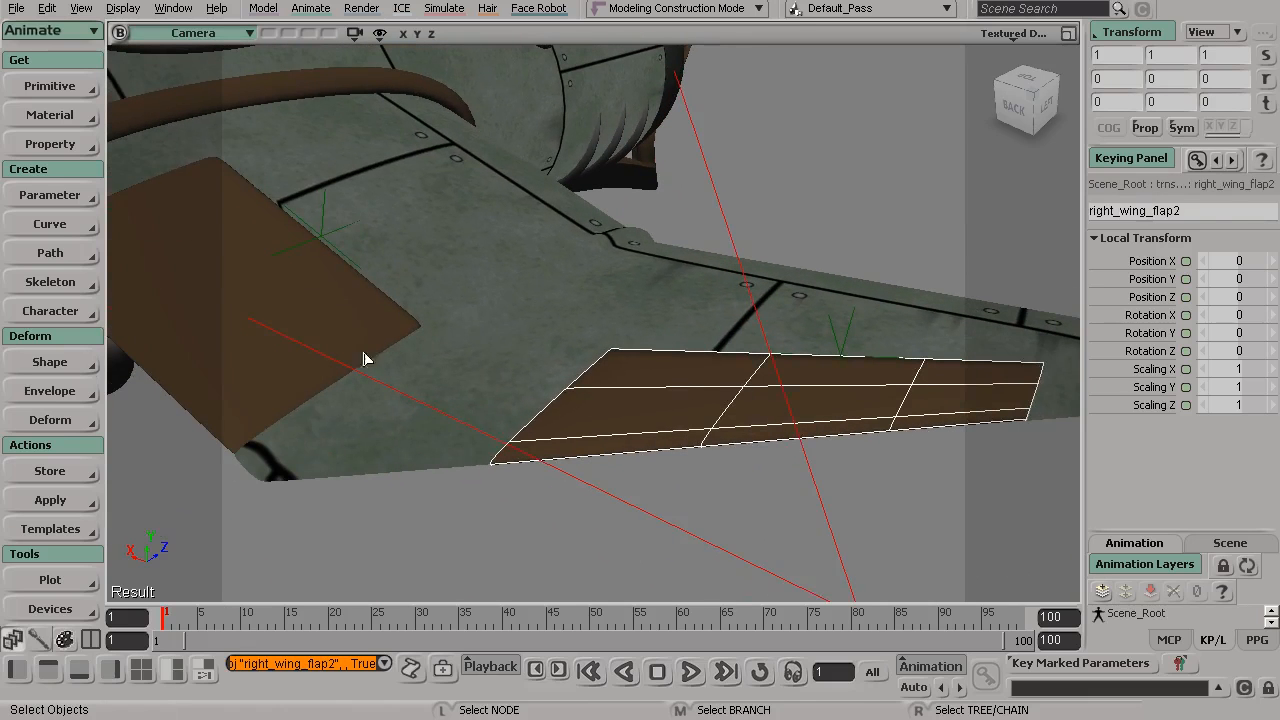
click(836, 341)
click(325, 238)
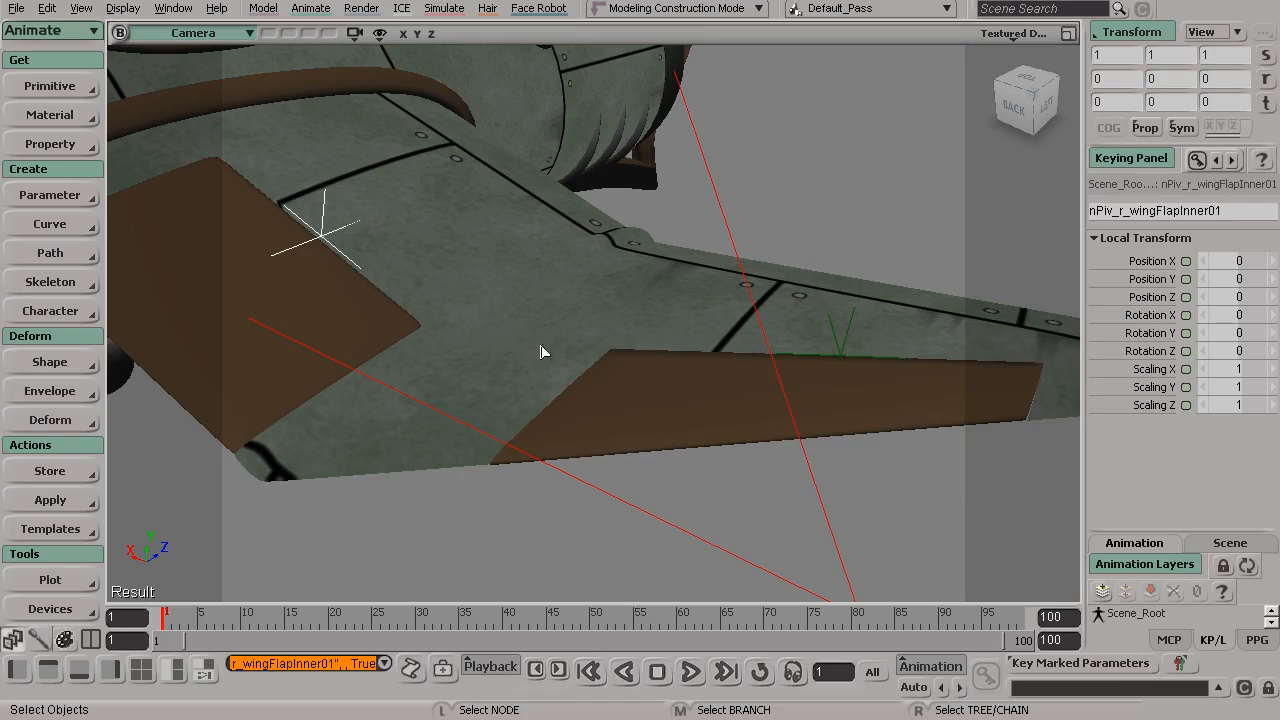
Step: Parent the right outer flap mesh under nPiv_r_wingFlapOuter01
click(840, 412)
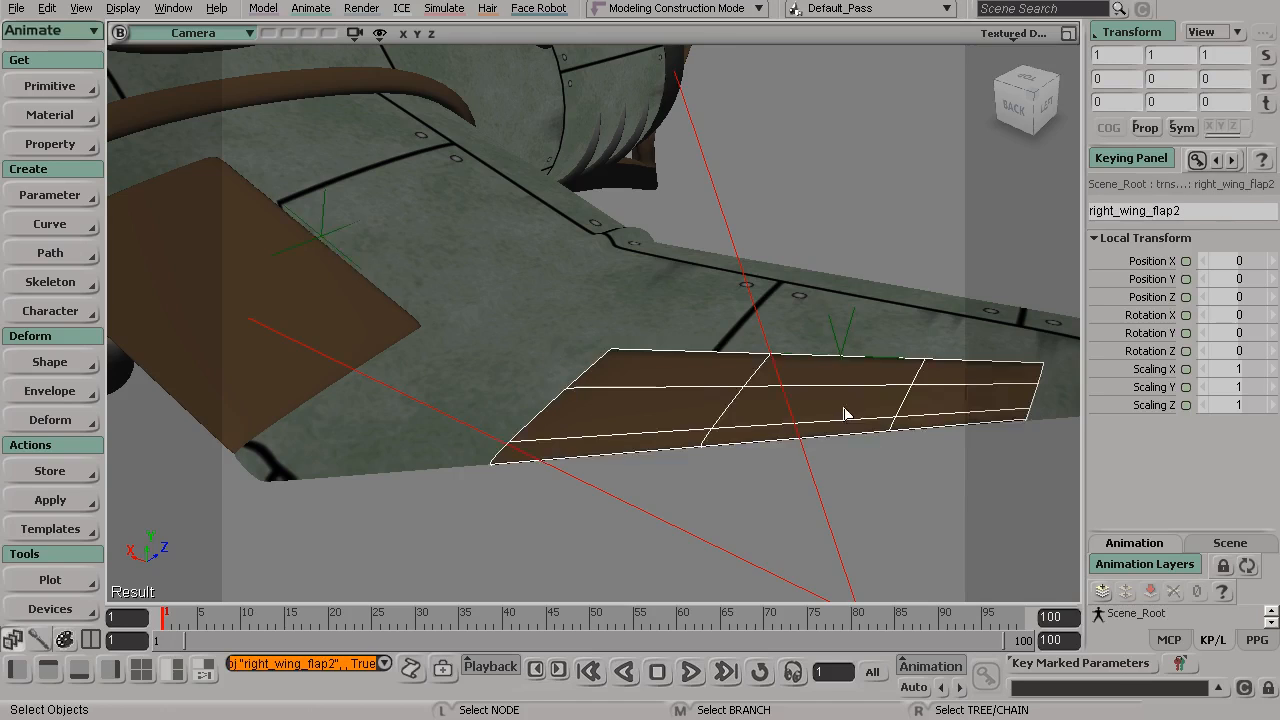
key(s)
scroll(829, 410, up, 3)
drag(829, 417, 729, 385)
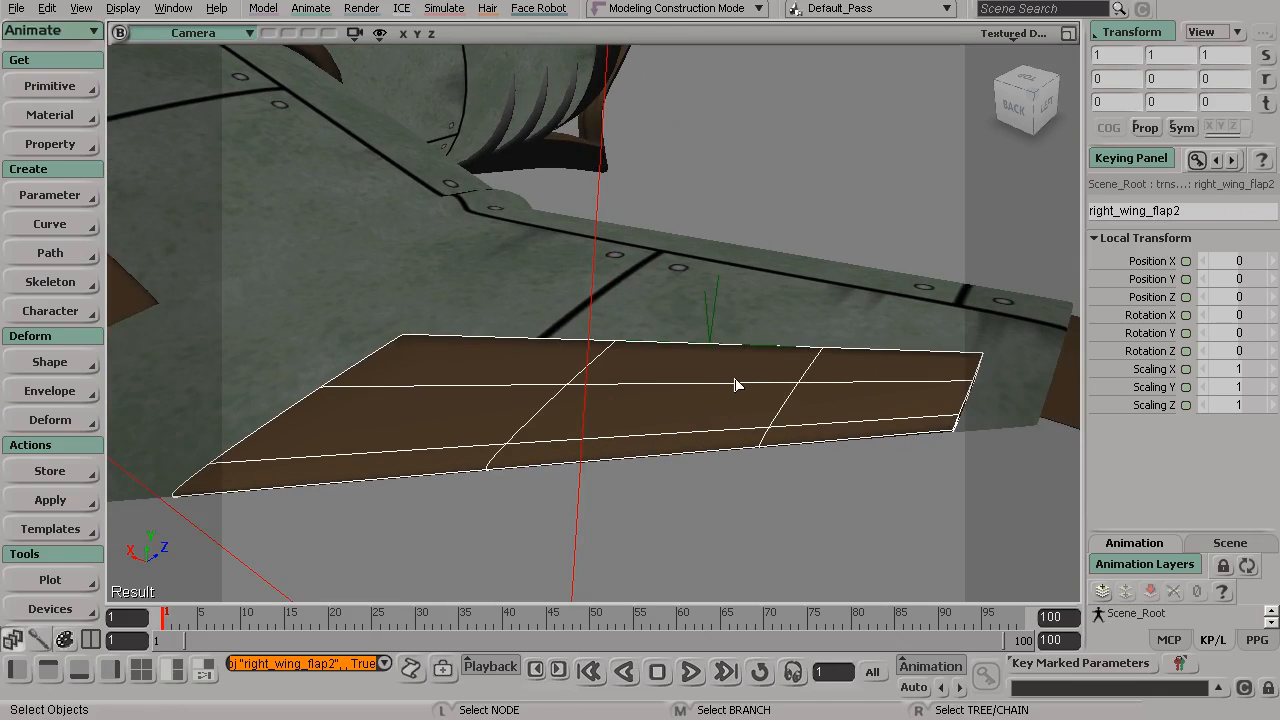
key(s)
drag(706, 289, 817, 198)
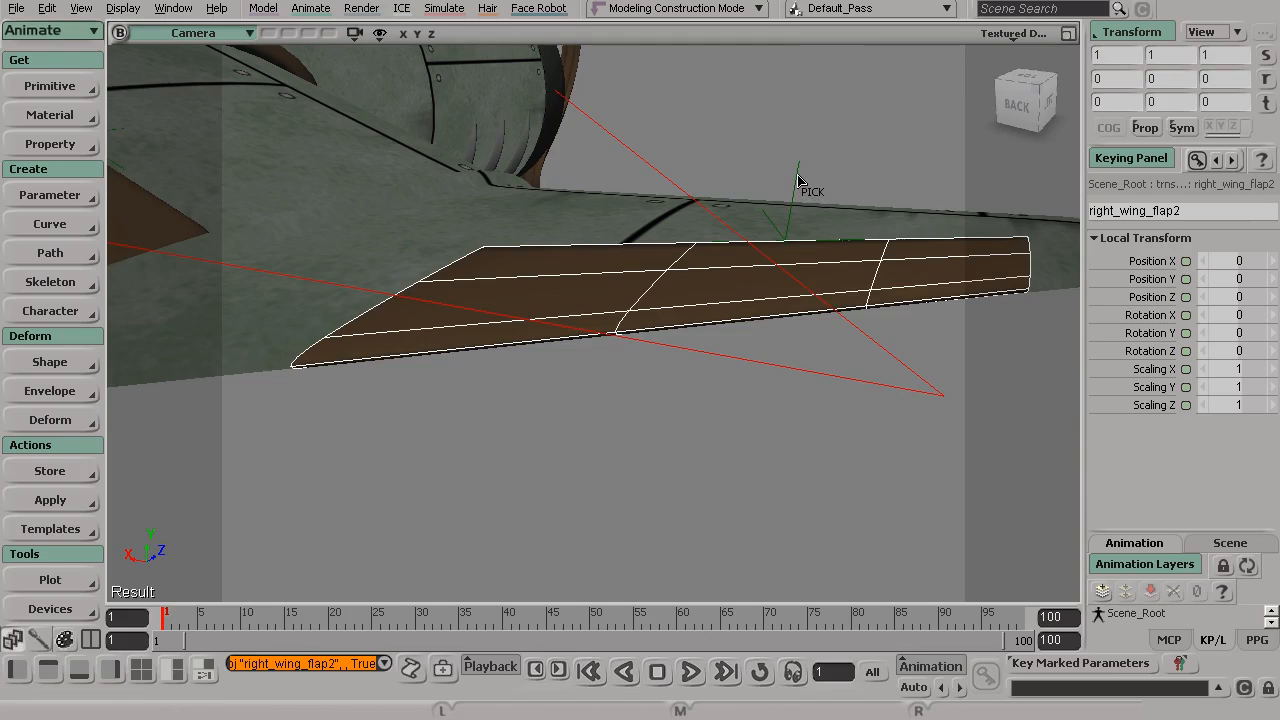
click(798, 180)
right_click(745, 153)
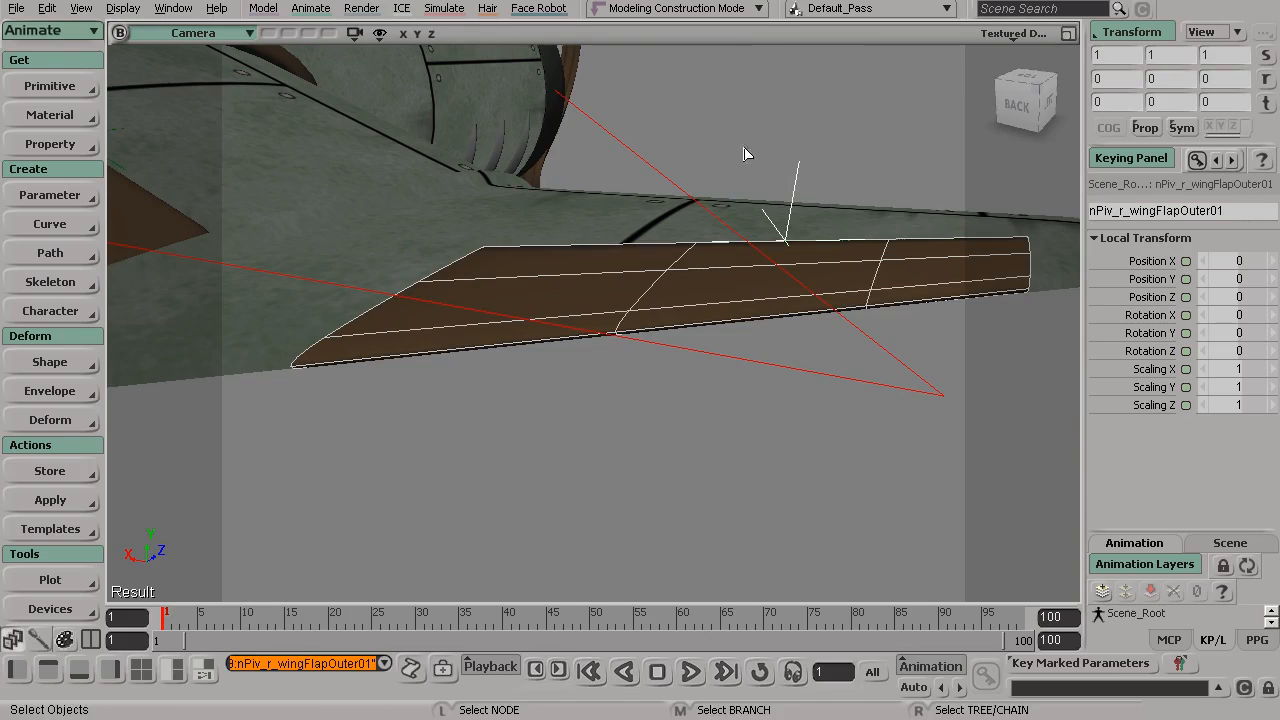
Step: Test-rotate the right outer flap's pivot null and undo the rotation
key(c)
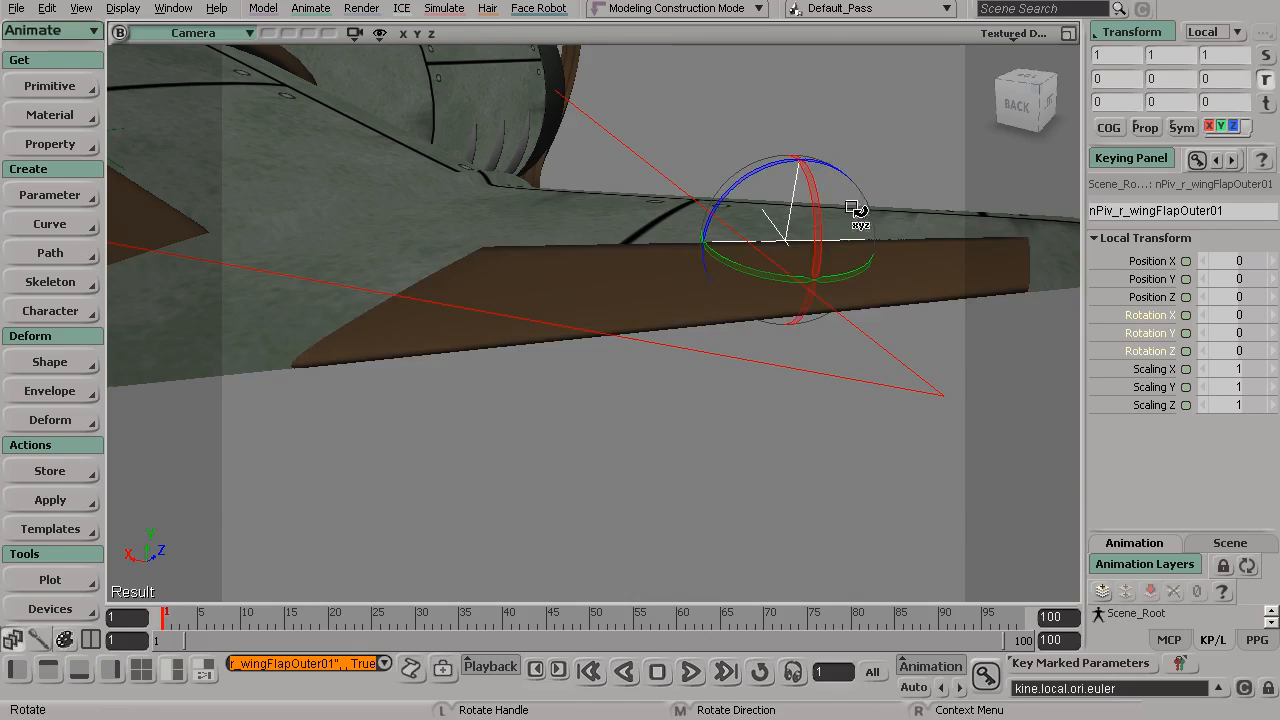
drag(830, 226, 797, 105)
key(ctrl+z)
key(space)
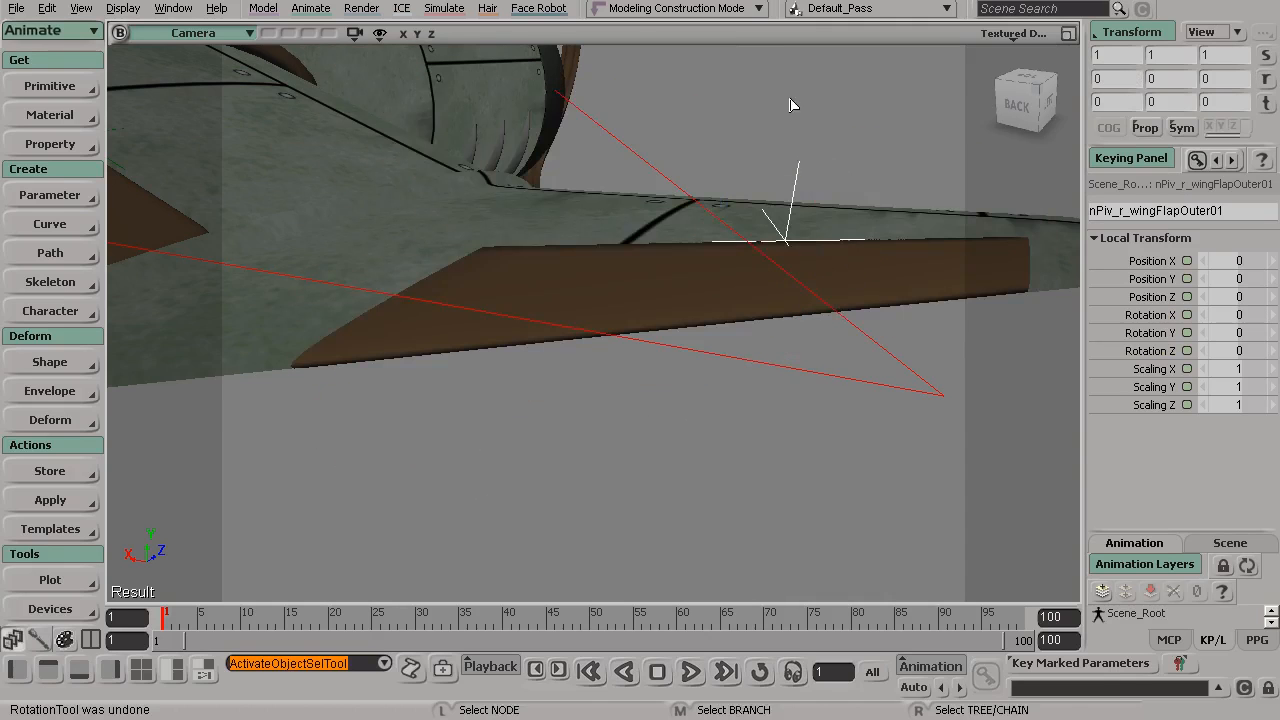
Step: Try shifting the right inner flap's null along the global Z axis at the flap's hinge edge
key(s)
right_drag(794, 100, 691, 187)
drag(691, 187, 543, 355)
right_drag(543, 355, 646, 343)
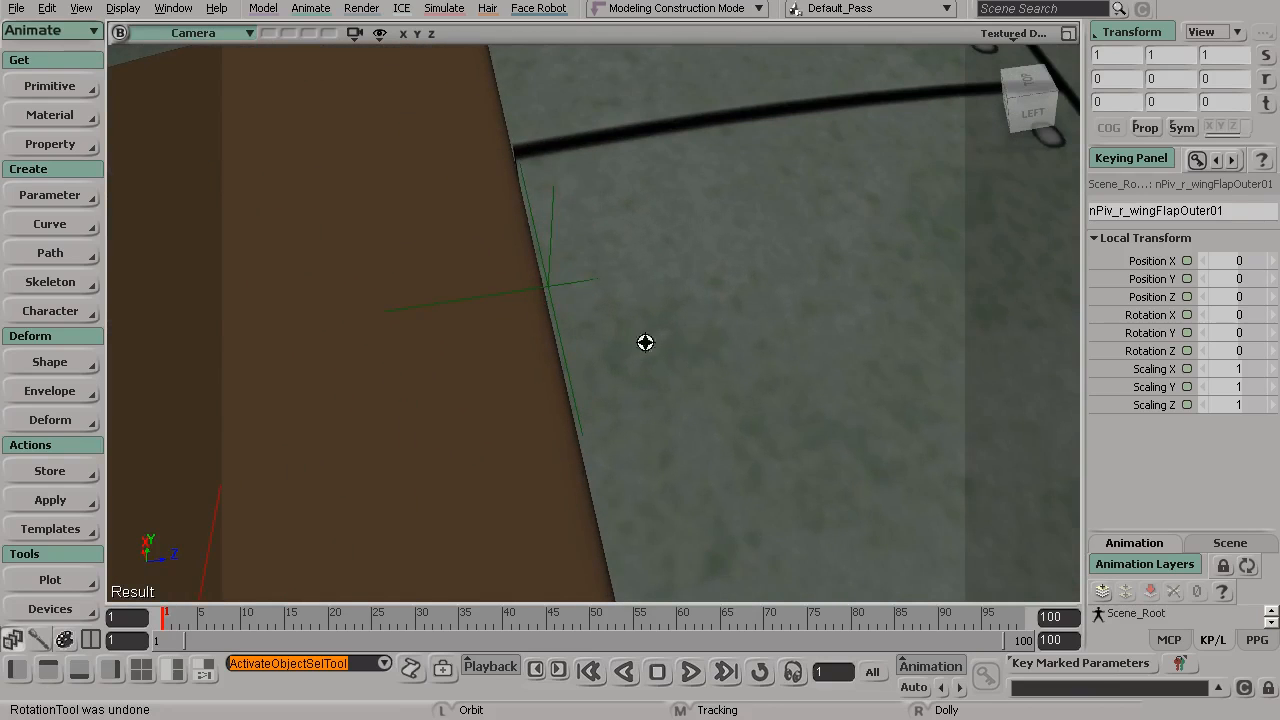
click(557, 290)
key(v)
key(s)
drag(591, 314, 666, 234)
drag(663, 286, 634, 326)
key(v)
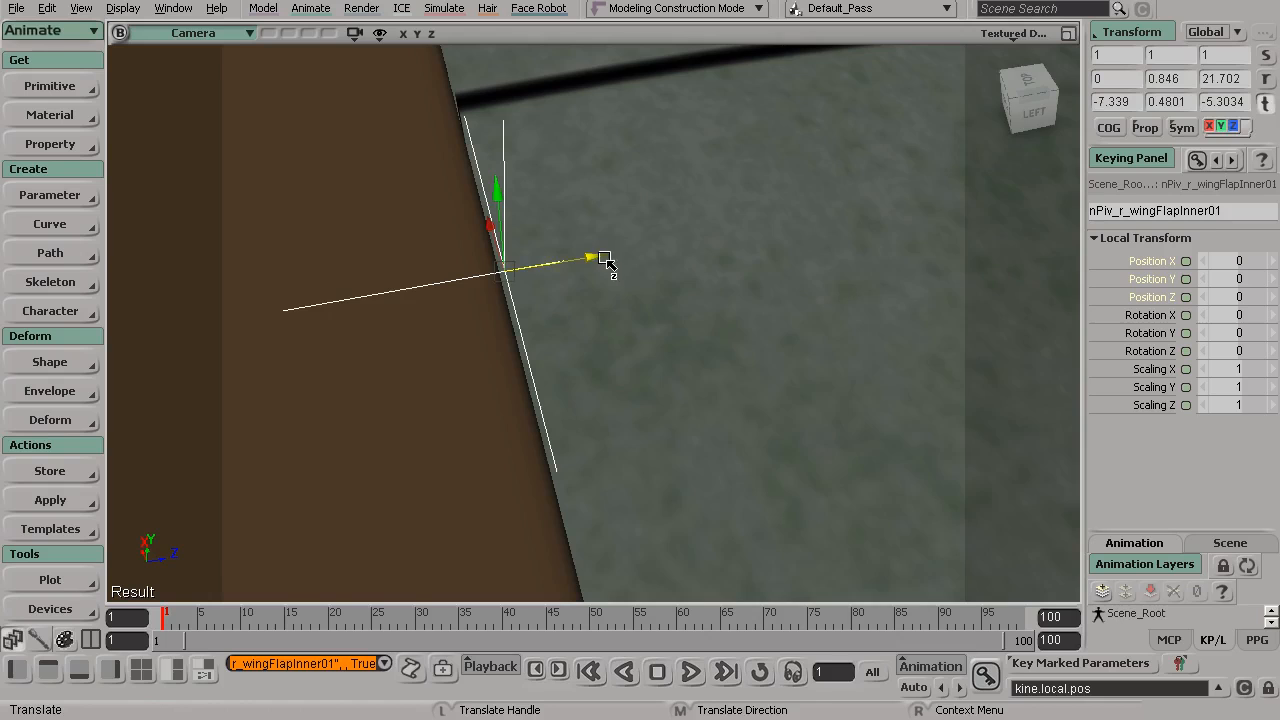
drag(604, 258, 634, 257)
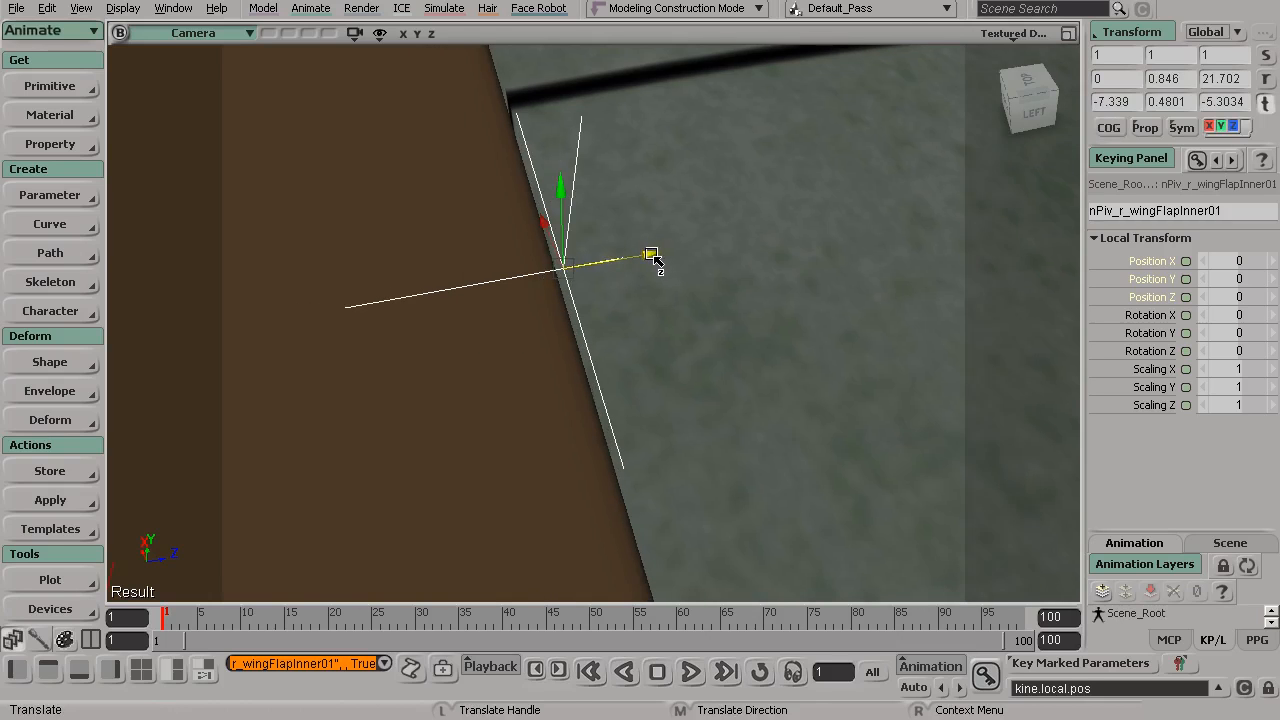
Step: Move the left and right inner flap nulls together along global Z to -5.3418 at their hinge edges
key(s)
right_drag(652, 256, 523, 214)
middle_drag(523, 214, 766, 343)
right_drag(766, 343, 620, 300)
drag(620, 300, 500, 280)
middle_drag(500, 280, 561, 292)
drag(561, 292, 654, 334)
key(v)
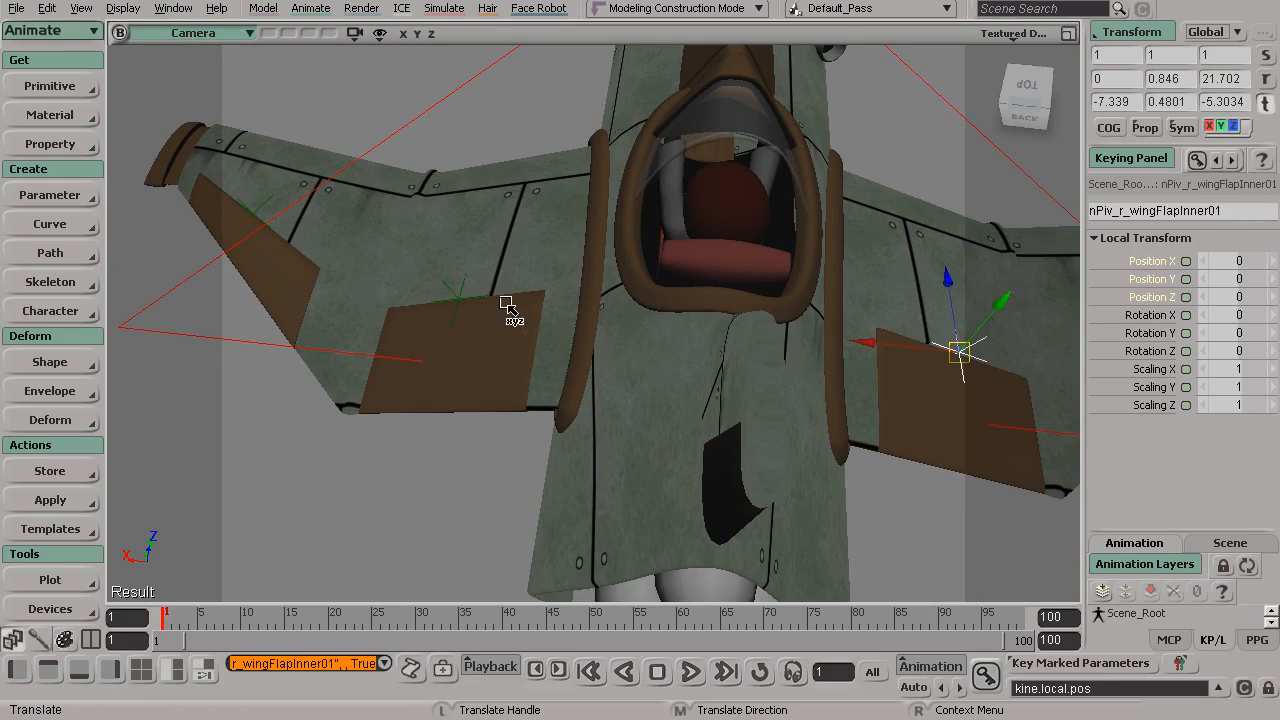
key(space)
shift+click(463, 300)
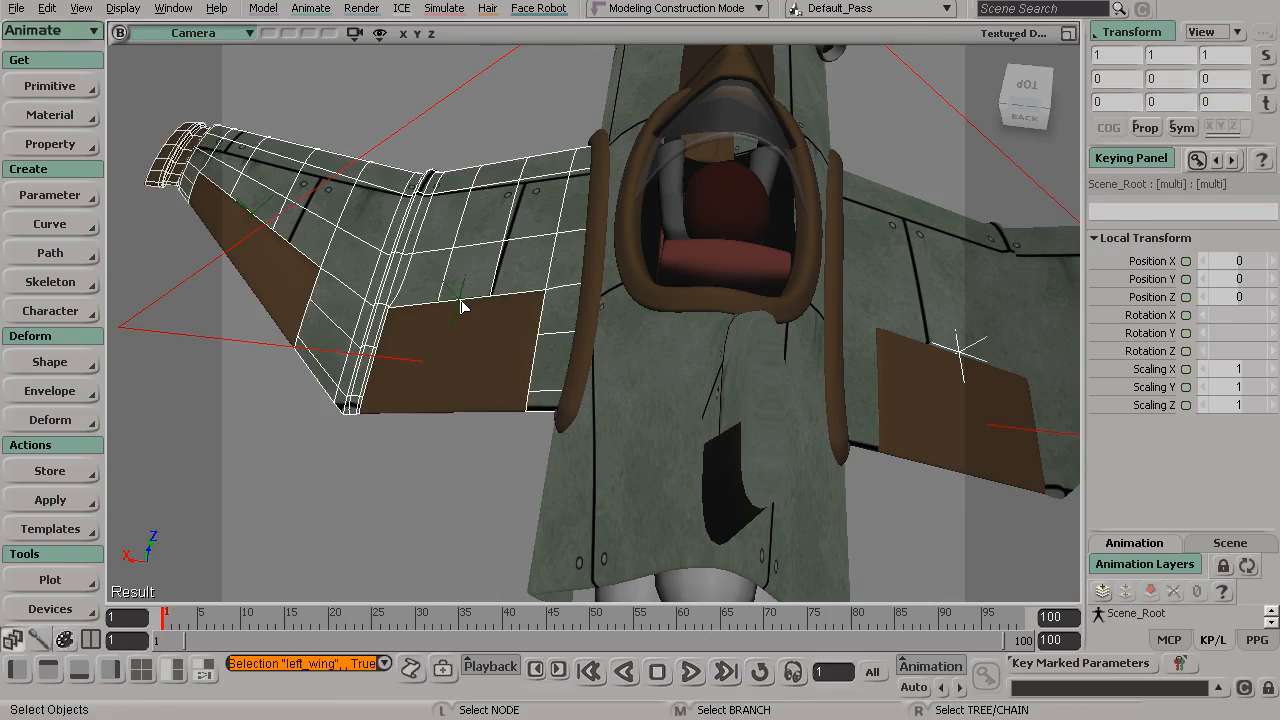
key(ctrl+z)
shift+click(456, 308)
key(ctrl+z)
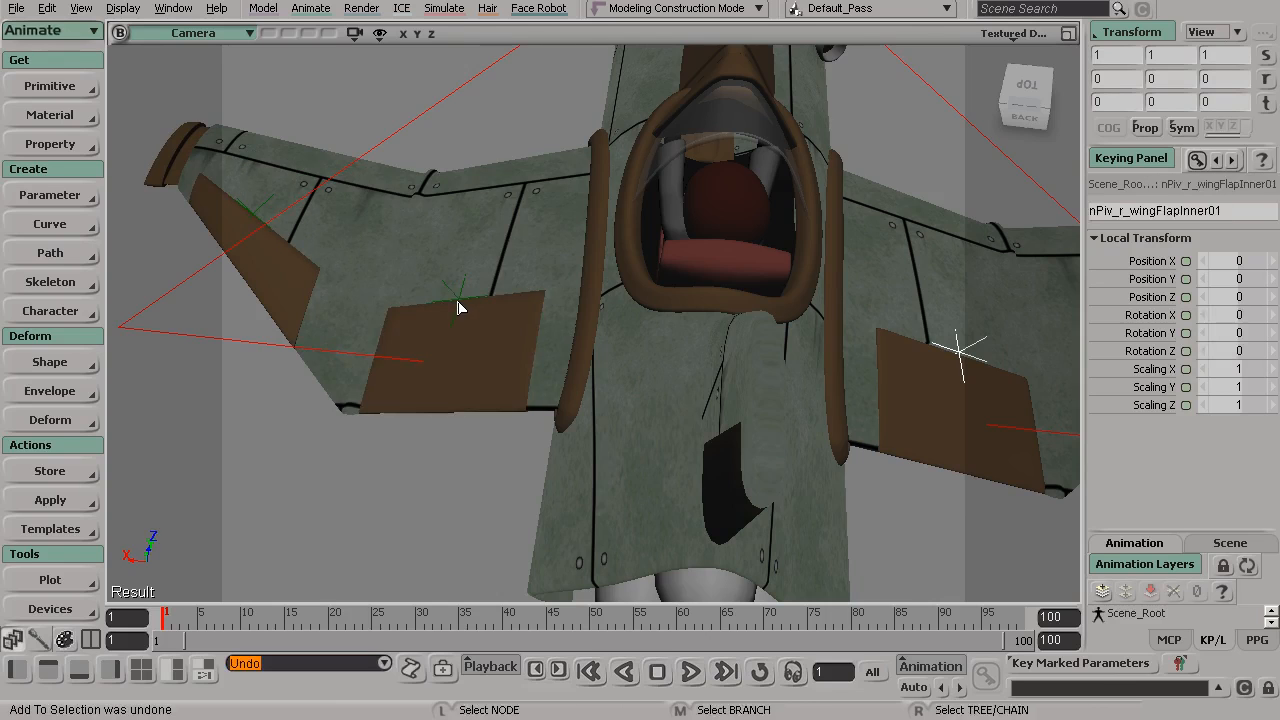
shift+click(459, 305)
key(s)
drag(794, 317, 600, 177)
right_drag(600, 177, 670, 217)
middle_drag(670, 217, 783, 313)
drag(783, 313, 749, 246)
key(v)
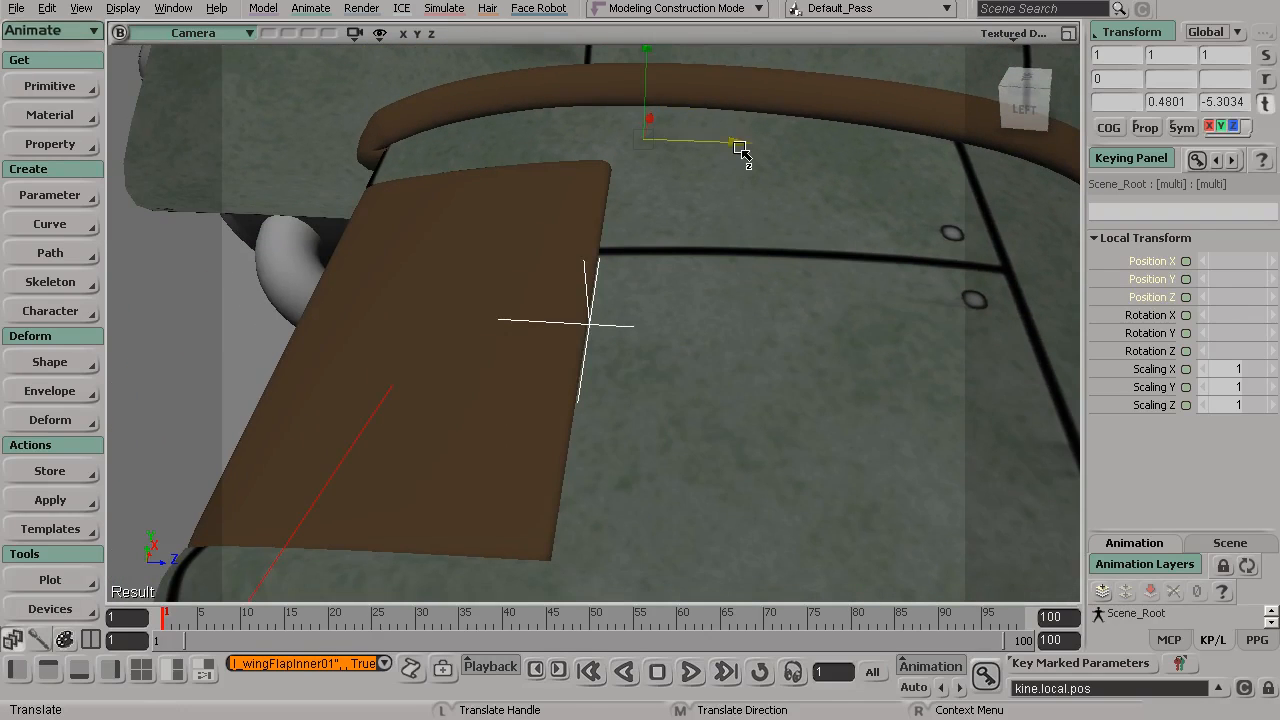
key(s)
drag(740, 148, 750, 398)
key(v)
Step: Set a neutral pose on the two inner flap nulls at their adjusted position
key(s)
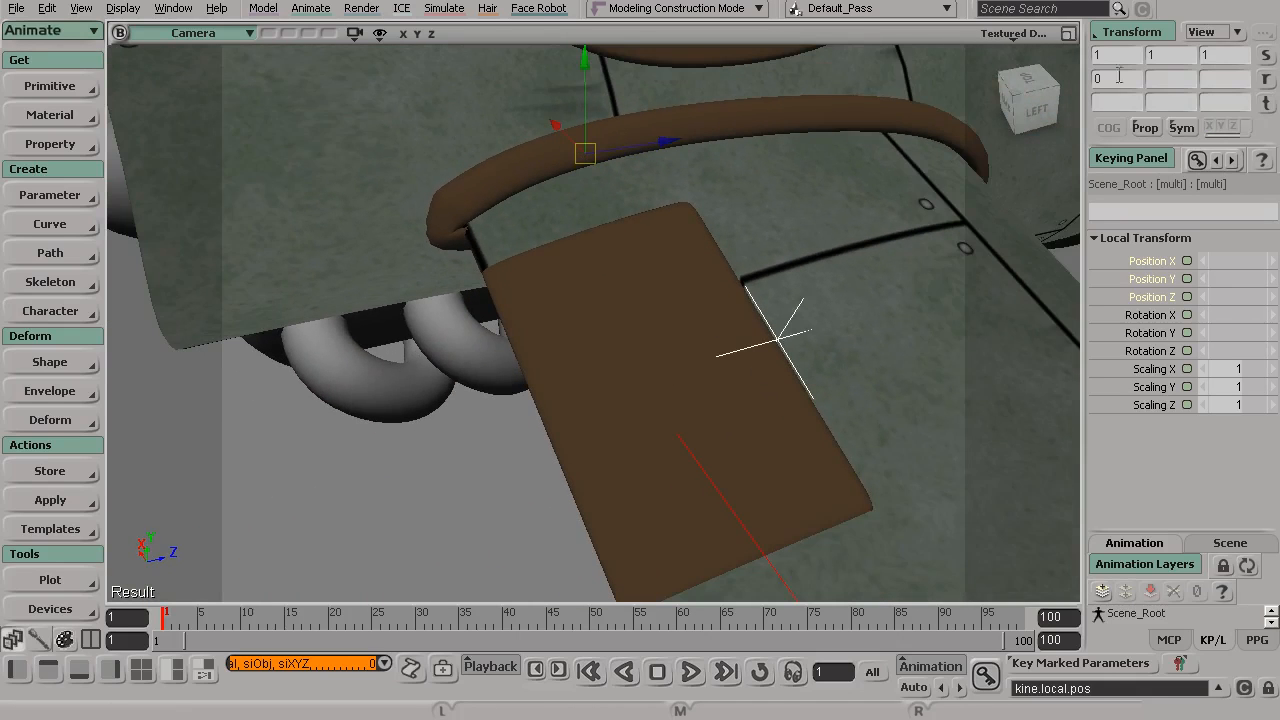
click(1131, 33)
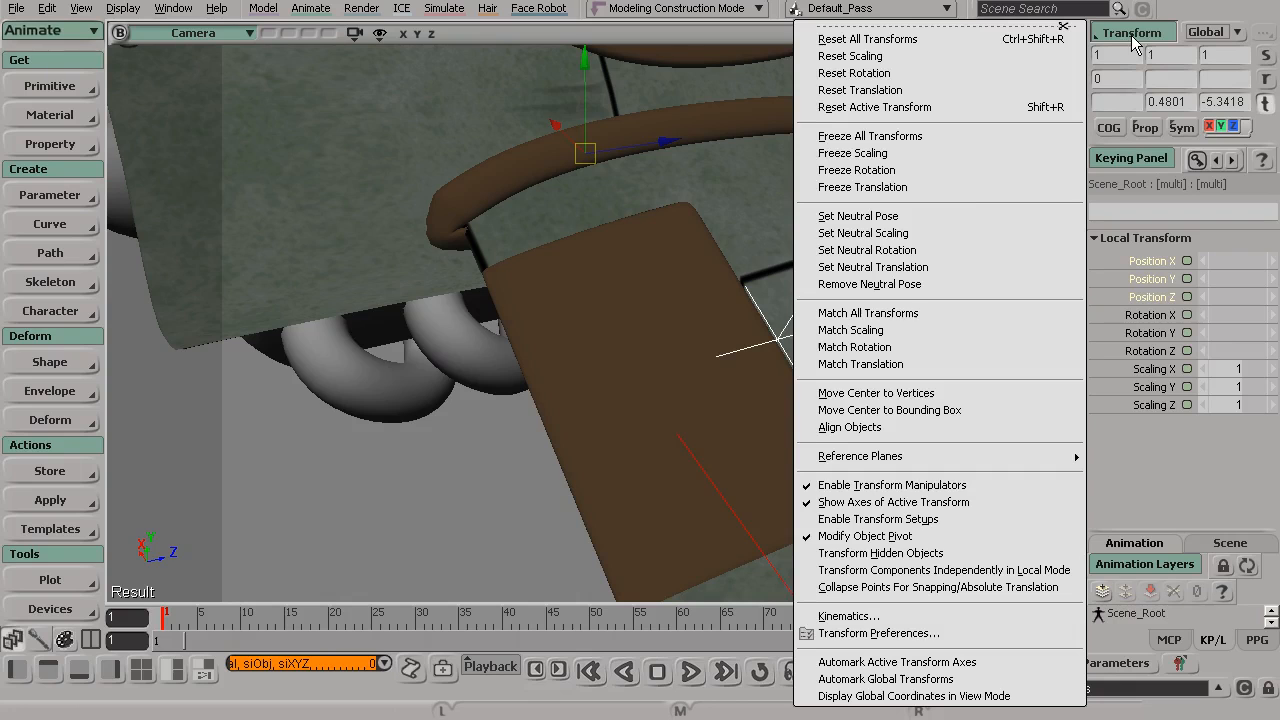
click(914, 216)
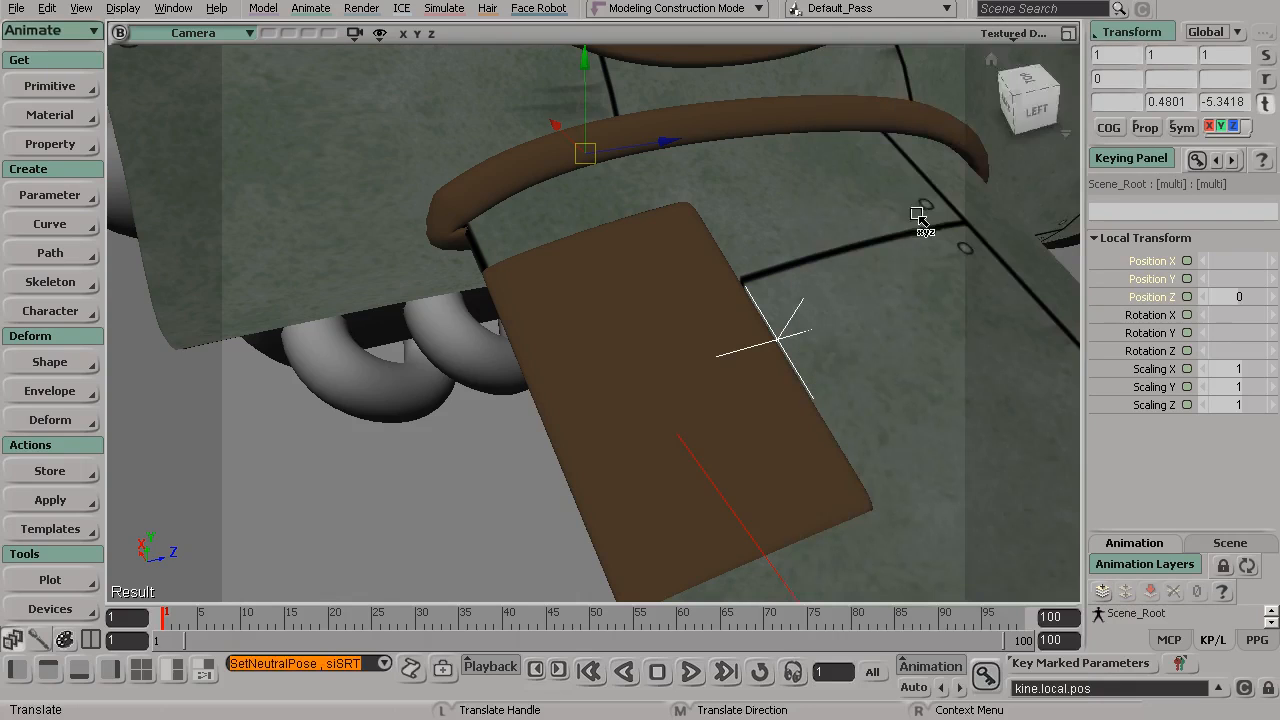
Step: Parent the right inner wing flap mesh under the pivot null at its hinge edge
key(s)
drag(843, 337, 731, 363)
key(s)
click(643, 378)
key(s)
mouse_move(631, 374)
mouse_down()
mouse_move(697, 383)
mouse_move(648, 356)
mouse_up()
scroll(648, 356, up, 3)
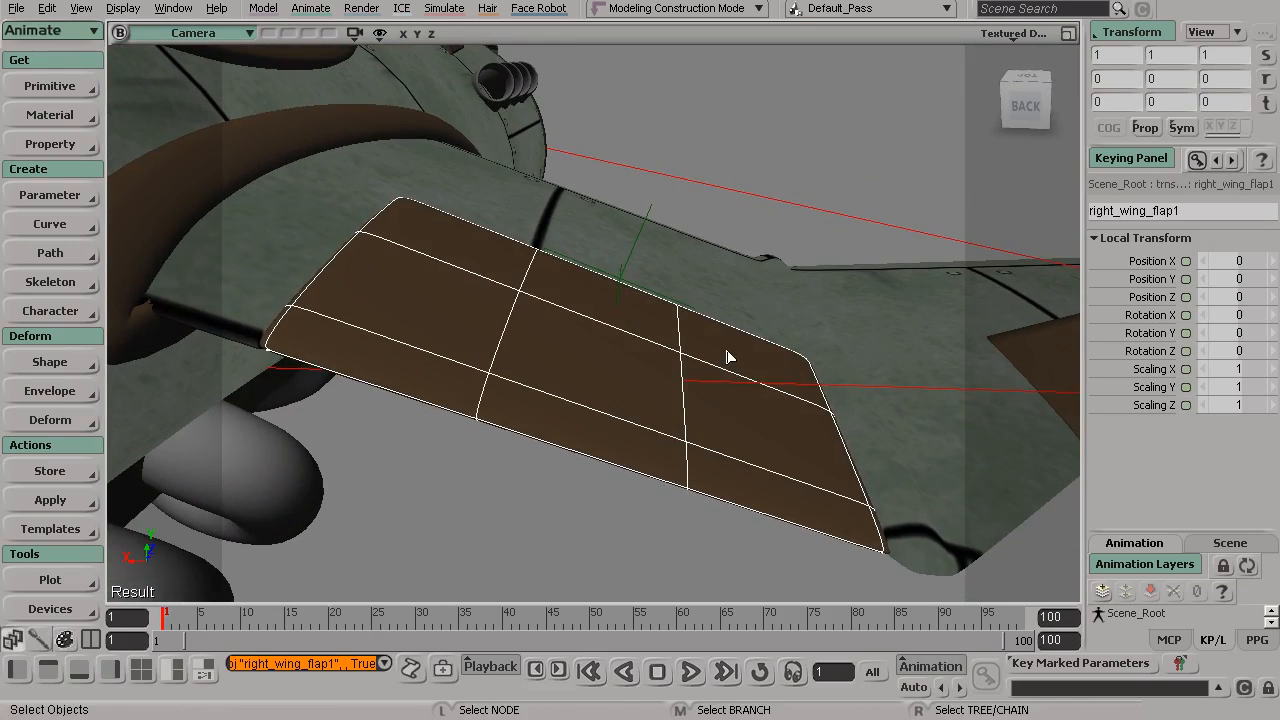
key(s)
drag(669, 289, 671, 269)
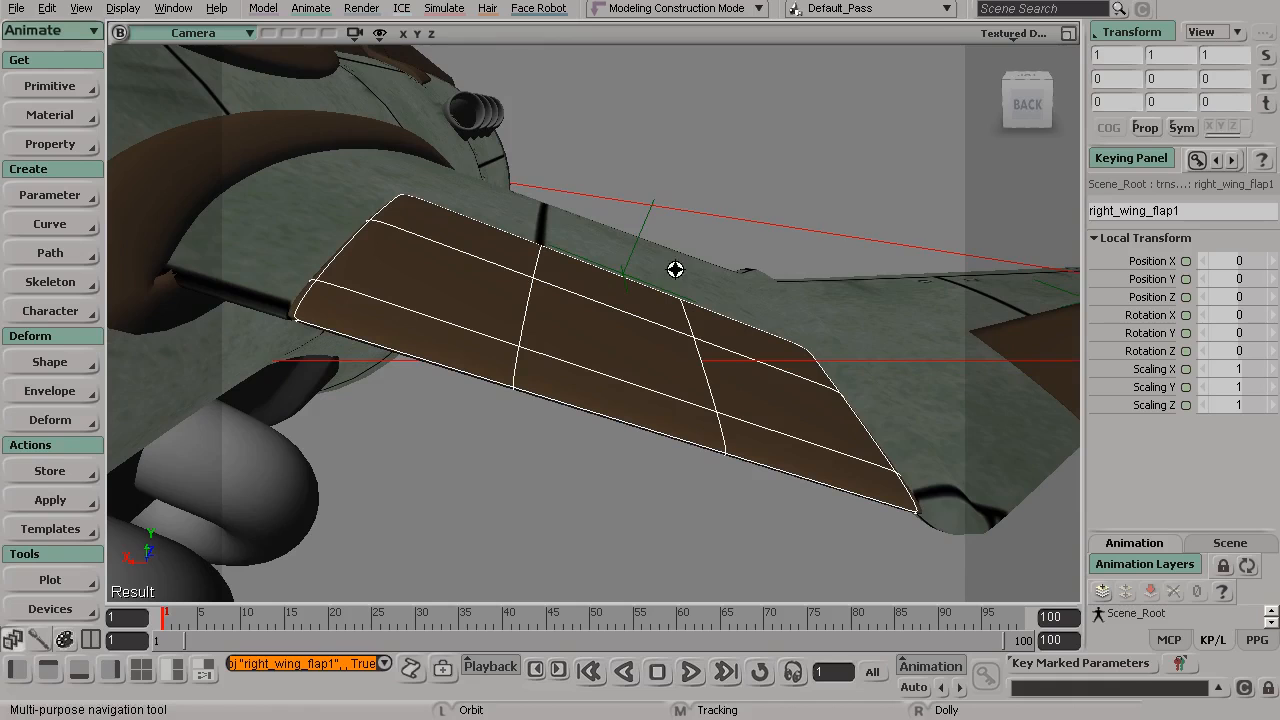
click(648, 222)
Step: Test-rotate the right inner flap's pivot null and undo the rotation
key(s)
drag(777, 266, 641, 329)
key(c)
key(ctrl+z)
Step: Parent the left inner wing flap mesh under the pivot null at its hinge edge
key(s)
scroll(641, 329, up, 2)
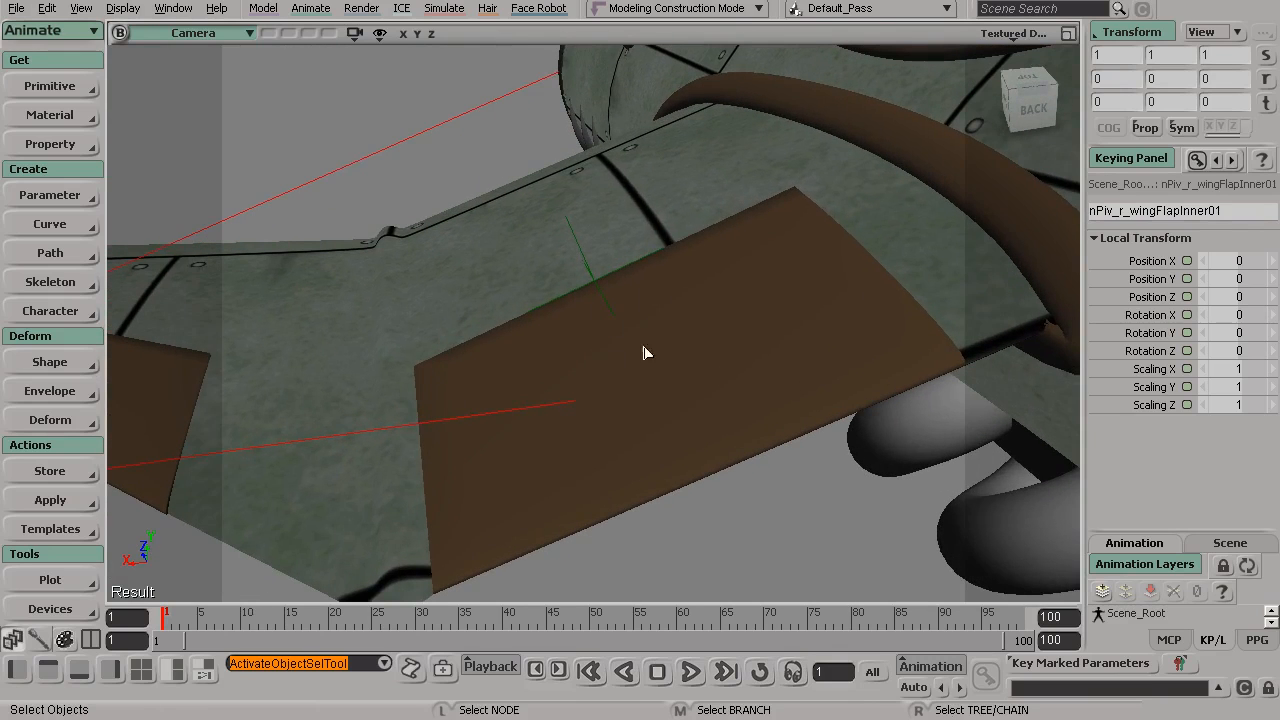
click(654, 358)
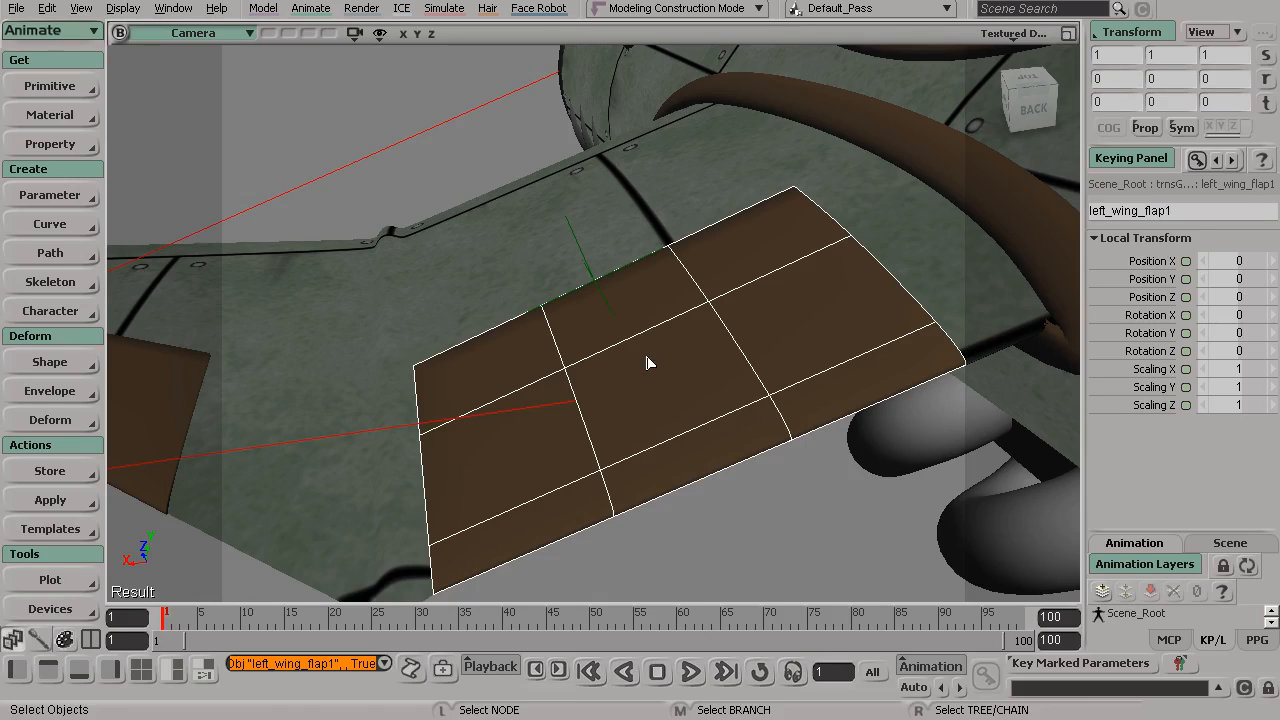
key(s)
drag(651, 360, 617, 366)
click(551, 194)
Step: Test-rotate the left inner flap's pivot null and undo the rotation
key(c)
key(s)
key(ctrl+z)
key(ctrl+z)
key(s)
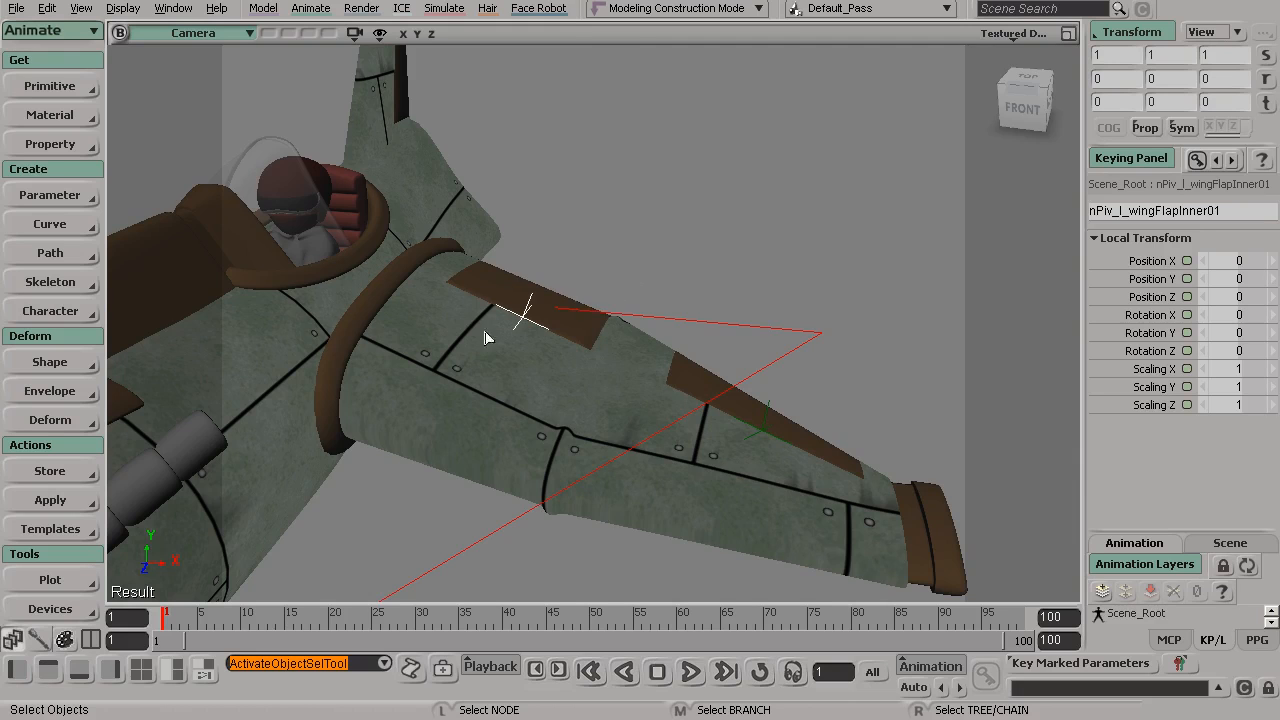
key(s)
drag(537, 355, 606, 360)
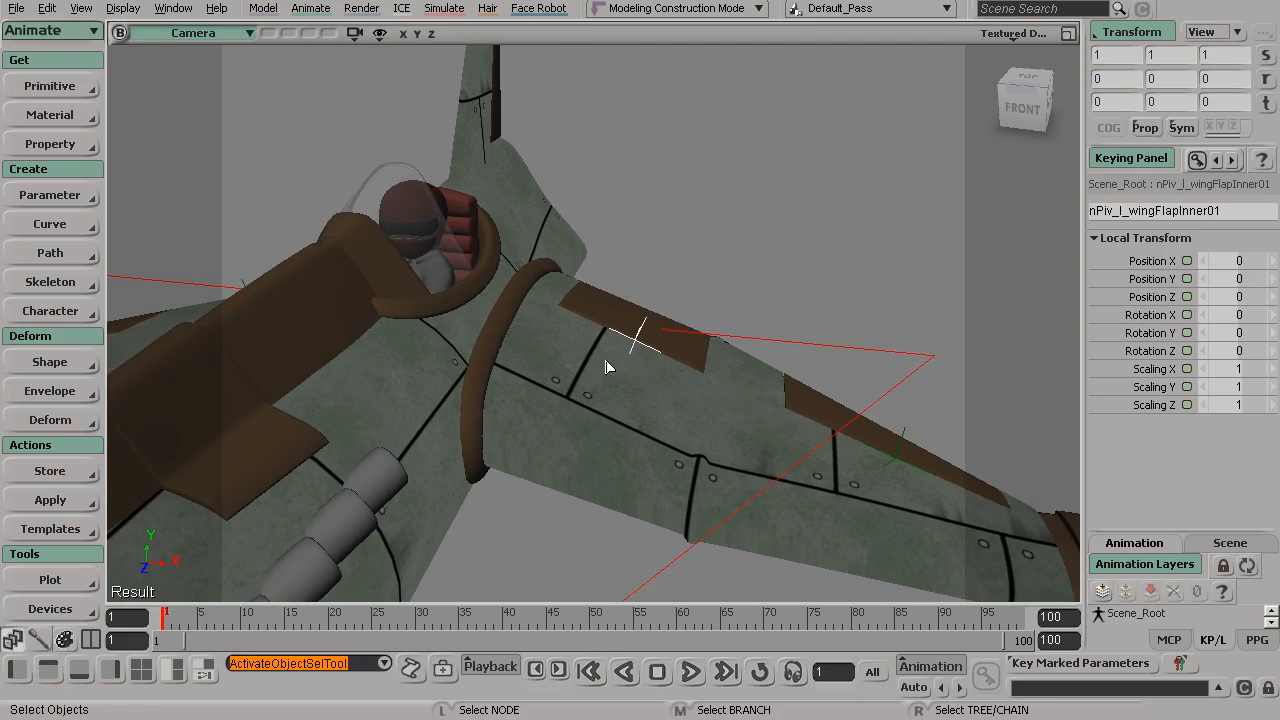
key(s)
drag(920, 472, 651, 331)
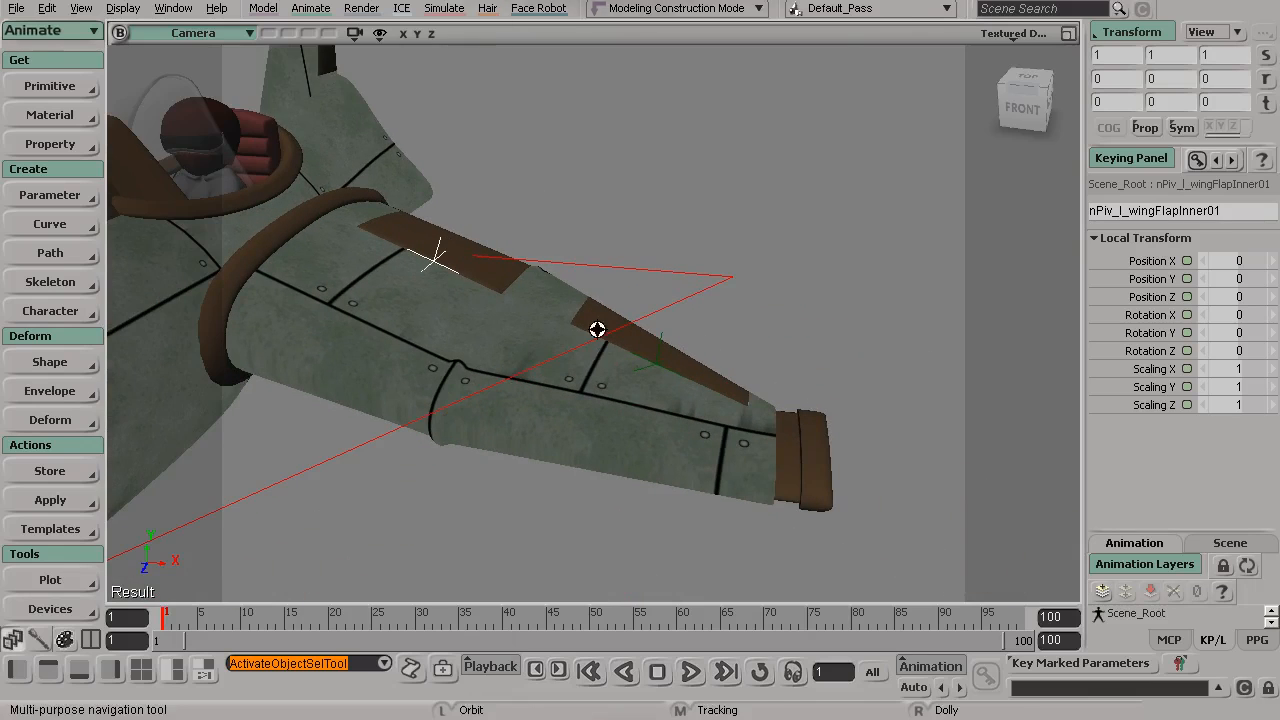